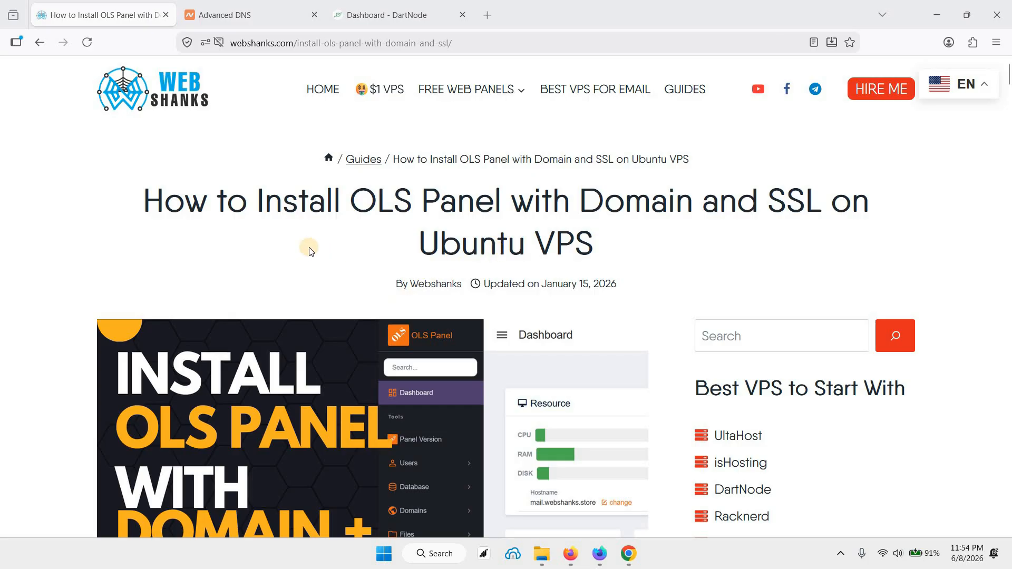
Step: Look over webshanks.store's Advanced DNS page and the OLS Panel installation guide
left_click(252, 15)
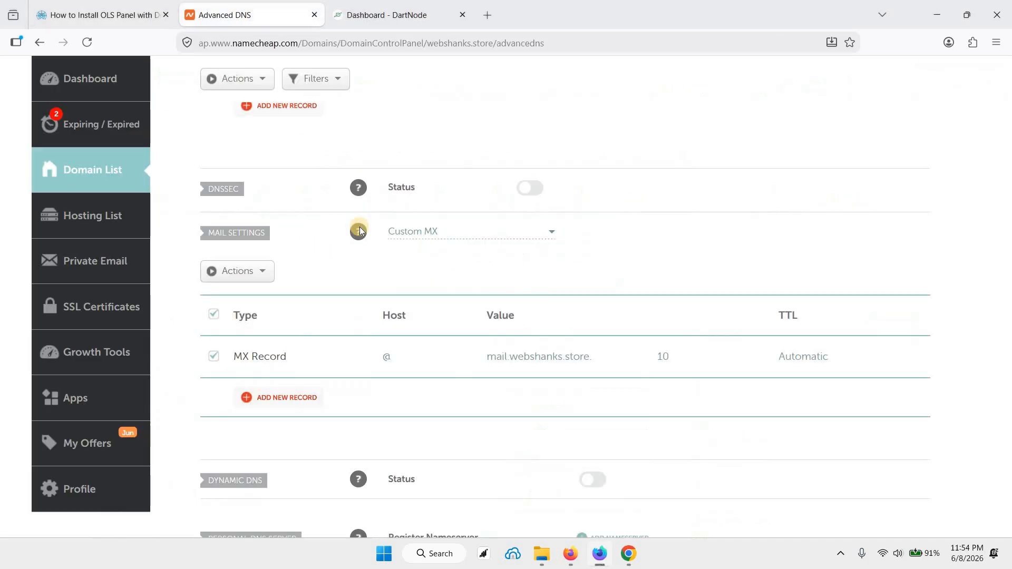
scroll(360, 227, "up", 5)
scroll(359, 227, "up", 2)
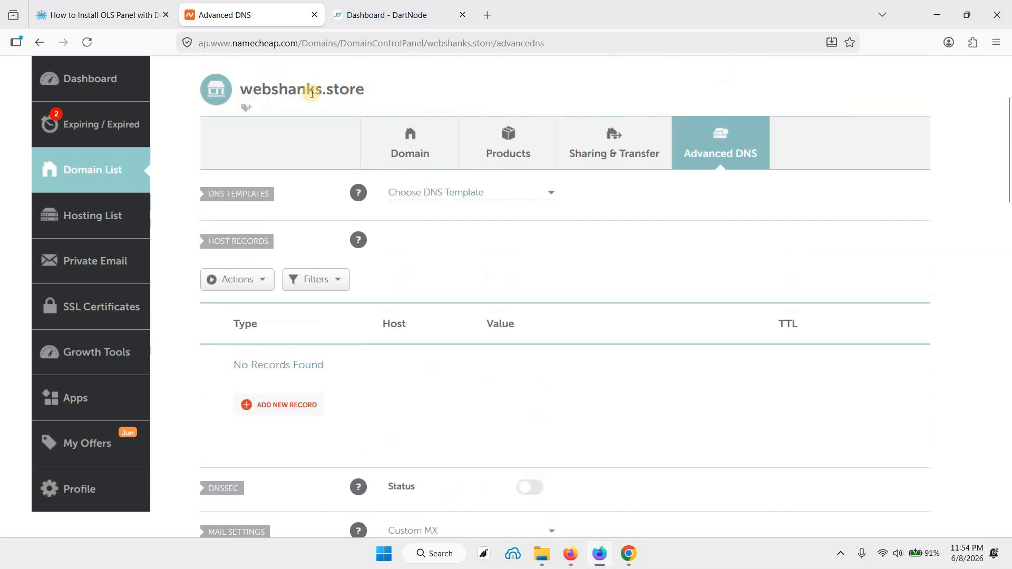
left_click(377, 14)
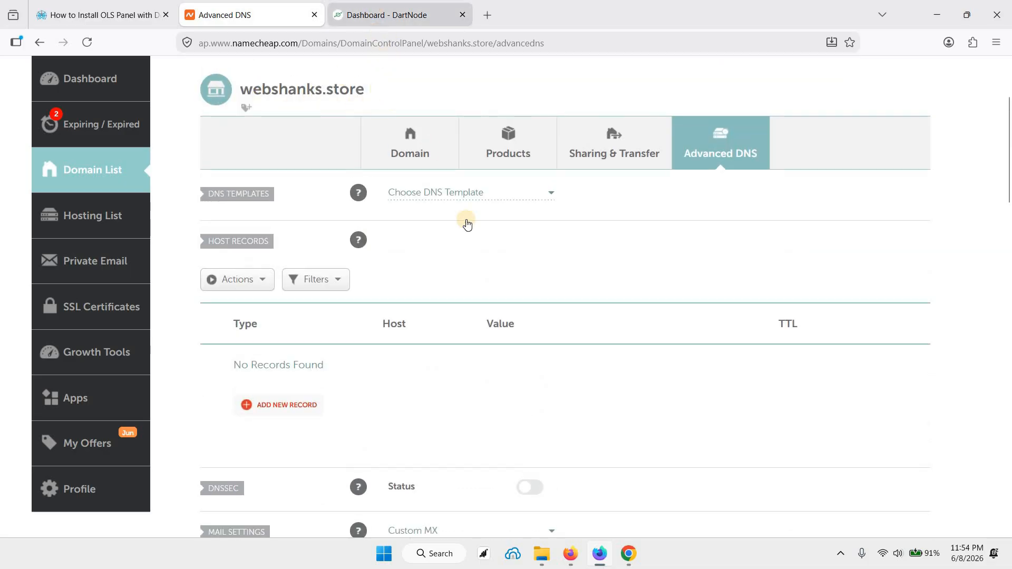
left_click(86, 22)
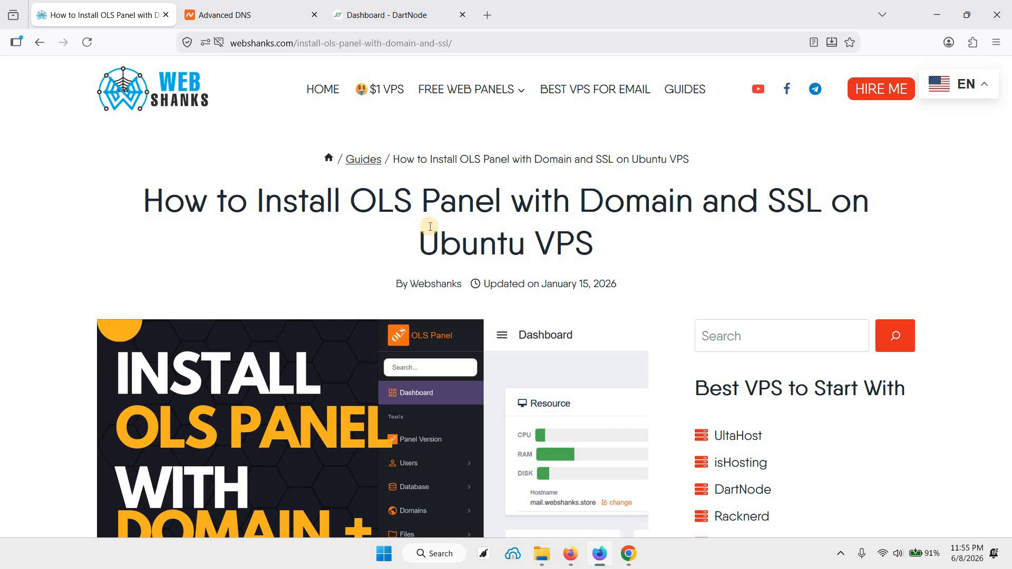
left_click(217, 11)
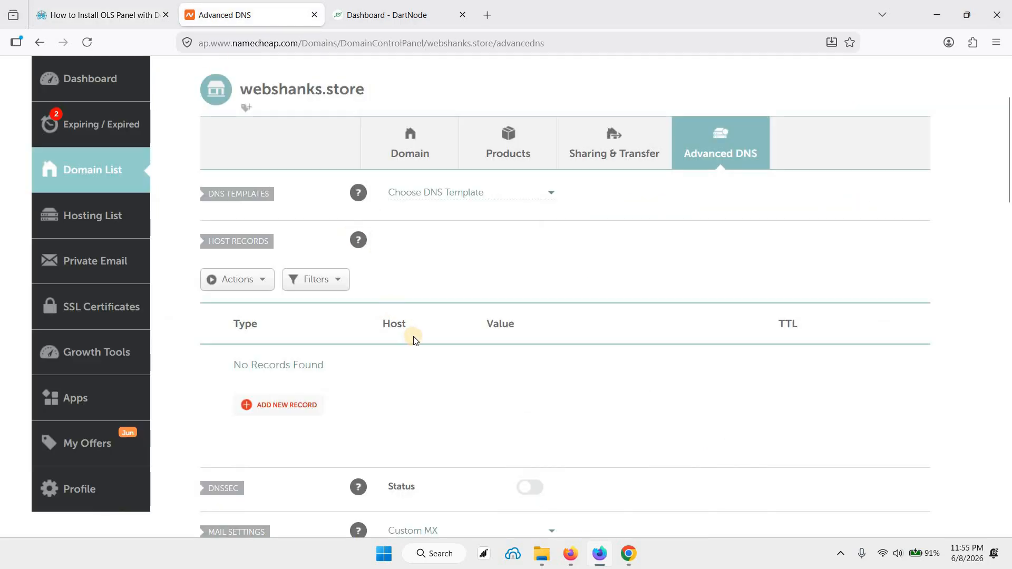
scroll(413, 340, "up", 1)
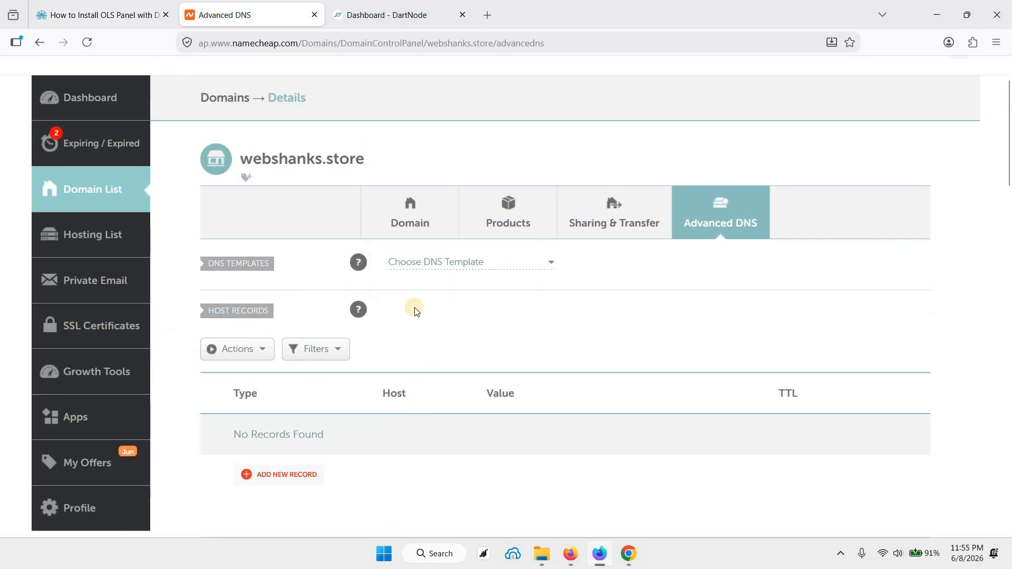
Step: Copy the VPS's public IP address from the DartNode dashboard and return to the Namecheap Advanced DNS page
left_click(390, 15)
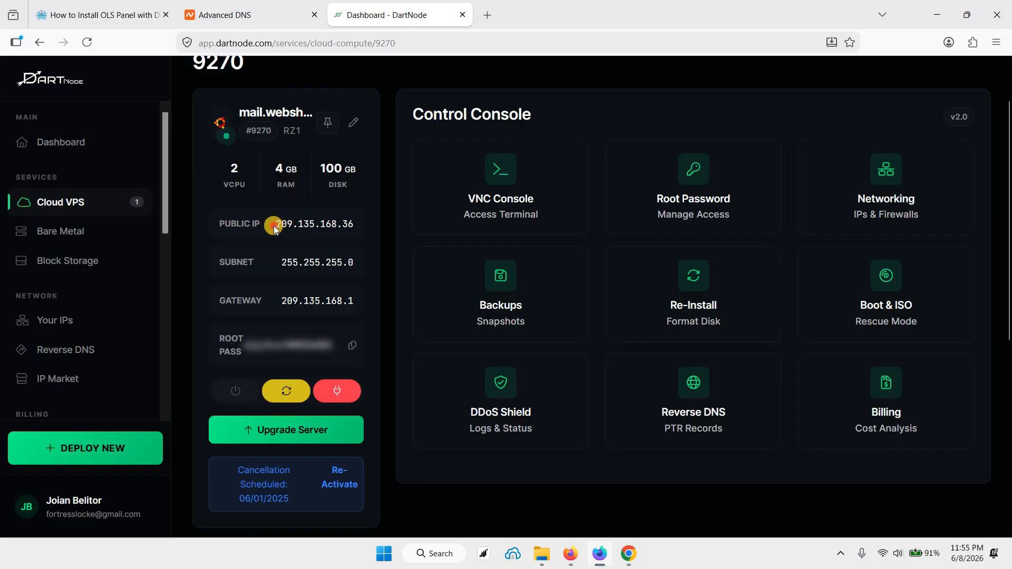
left_click_drag(274, 227, 349, 227)
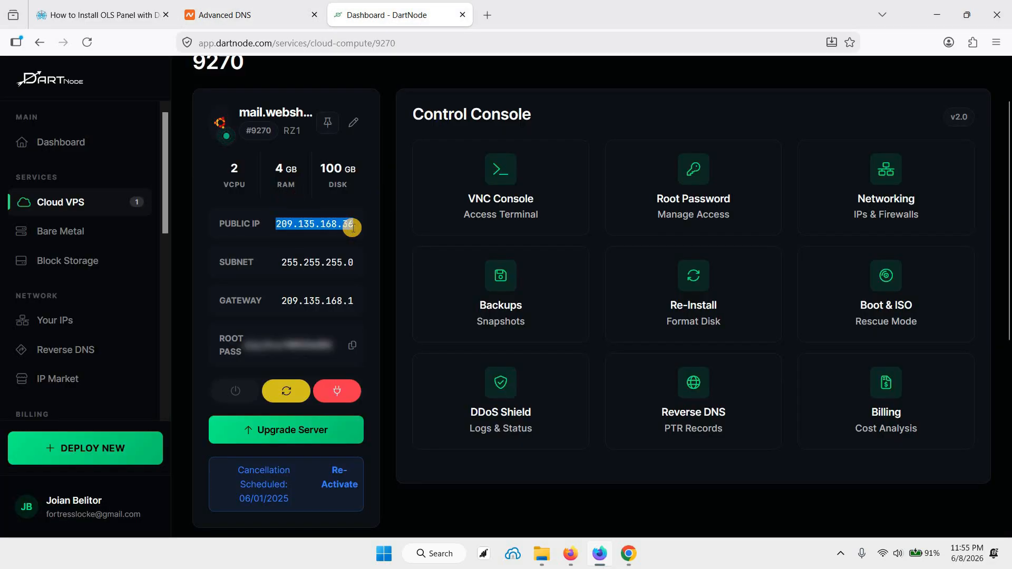
left_click(219, 16)
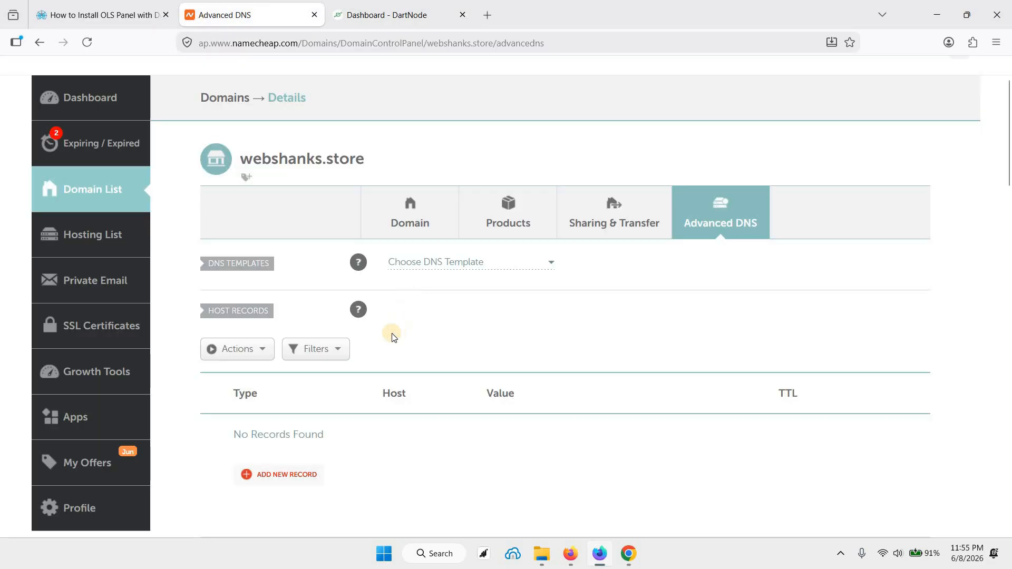
Step: Add and save an A record for host @ with the value 209.135.168.36 in the host records
scroll(391, 337, "down", 1)
left_click(280, 409)
scroll(345, 253, "down", 2)
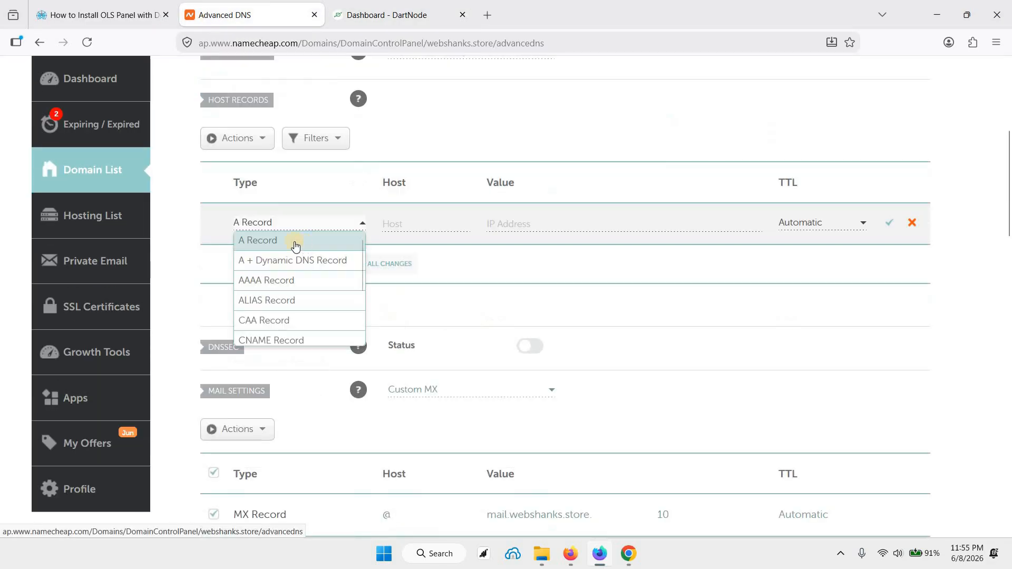
left_click(400, 223)
left_click(449, 224)
type("@")
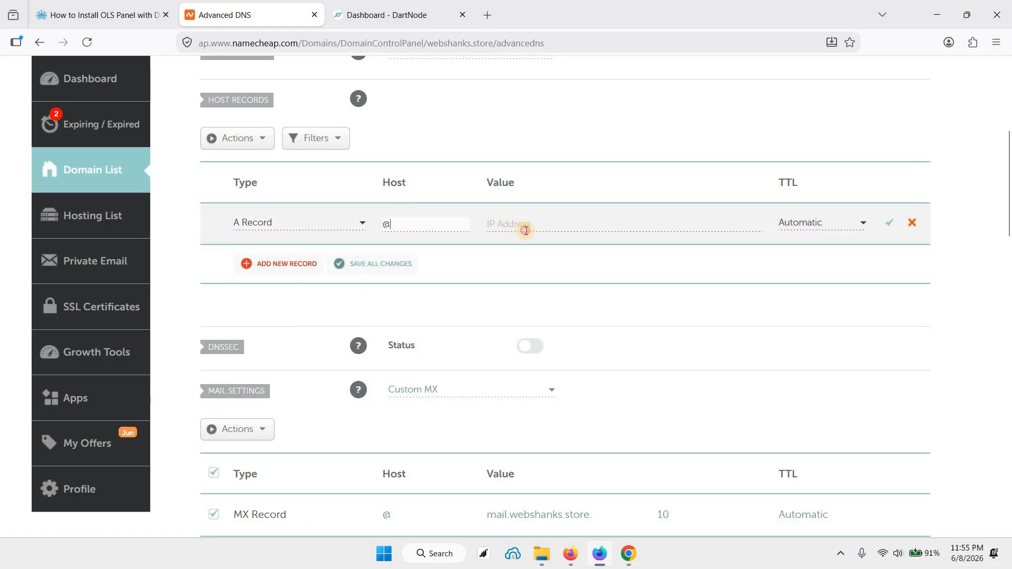
left_click(526, 231)
type("209.135.168.36")
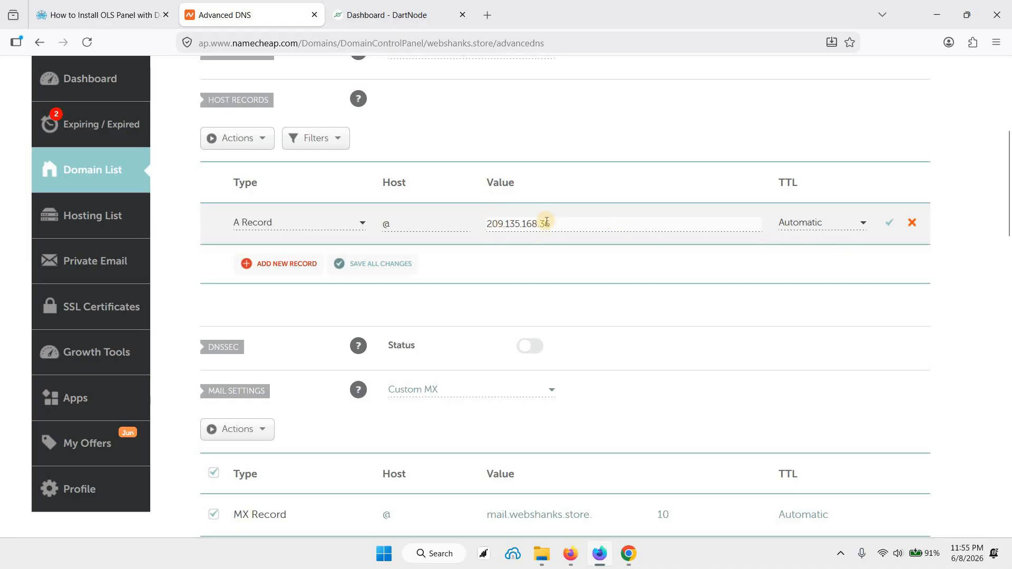
left_click(890, 230)
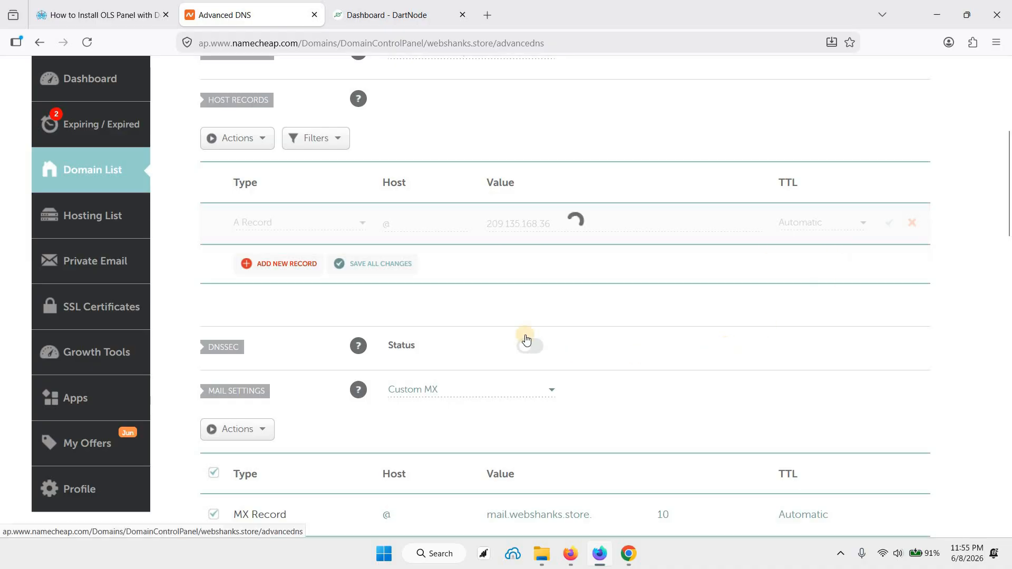
Step: Start a new AAAA record in the host records with @ as its host
left_click(293, 266)
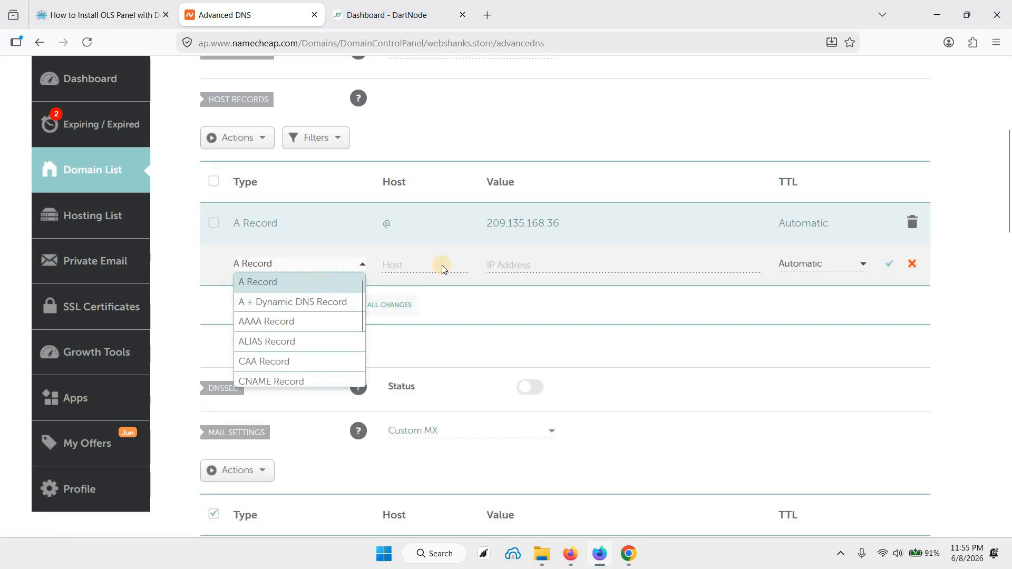
scroll(298, 302, "down", 2)
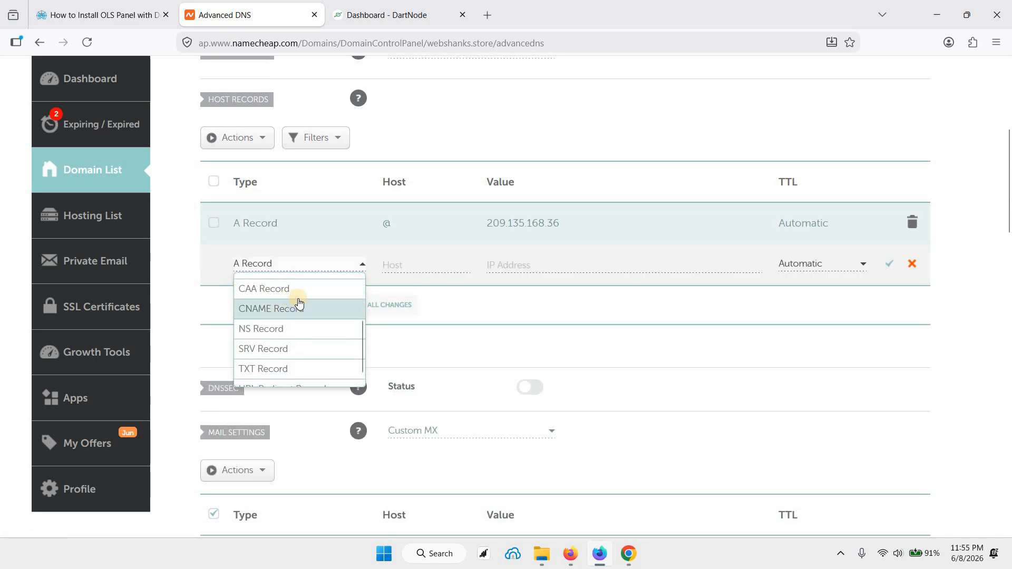
scroll(298, 302, "up", 3)
left_click(287, 323)
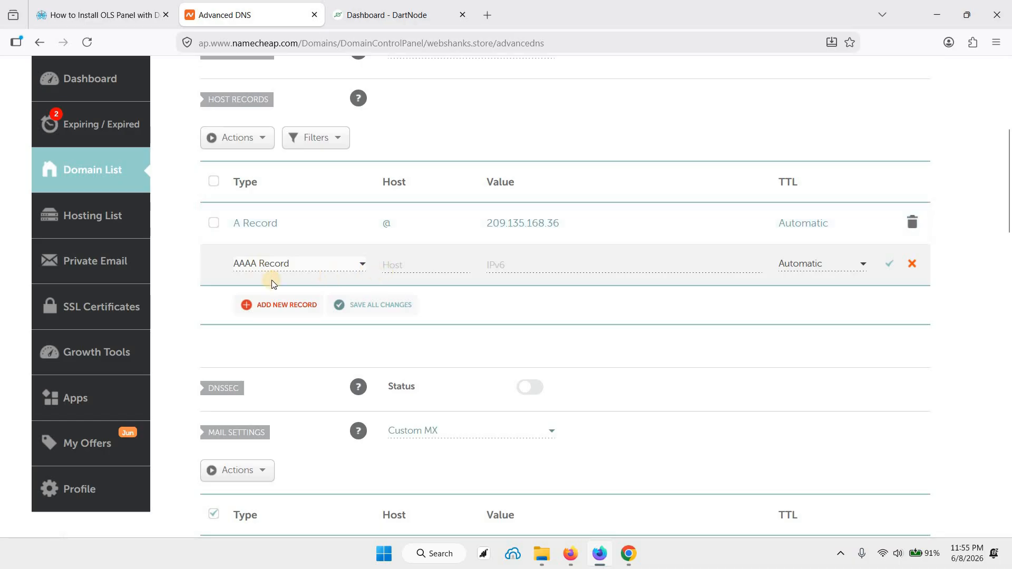
left_click(403, 267)
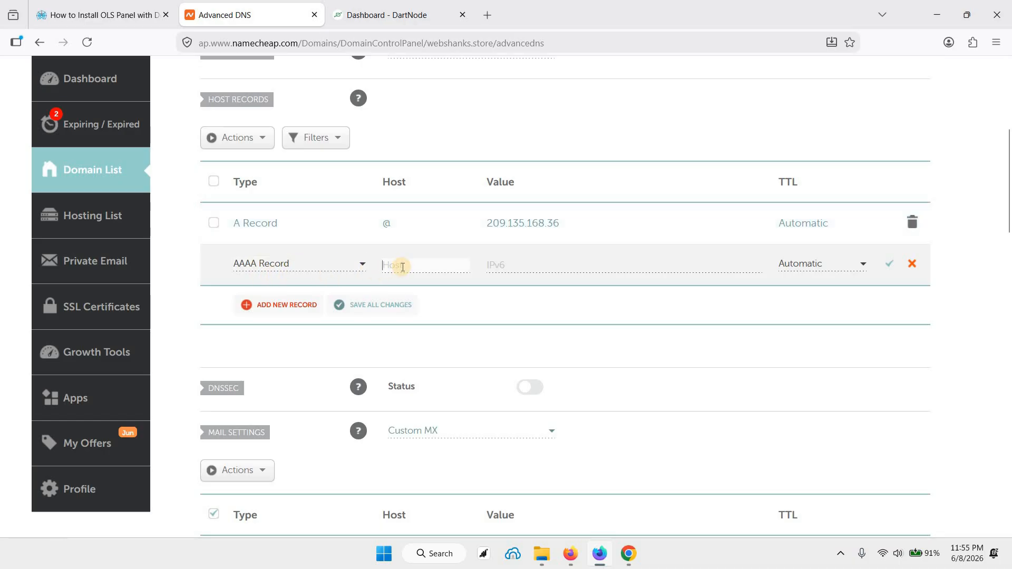
type("@")
Step: Open DartNode's Reverse DNS page in a separate tab and copy the VPS's IPv6 address from the rDNS records
left_click(399, 16)
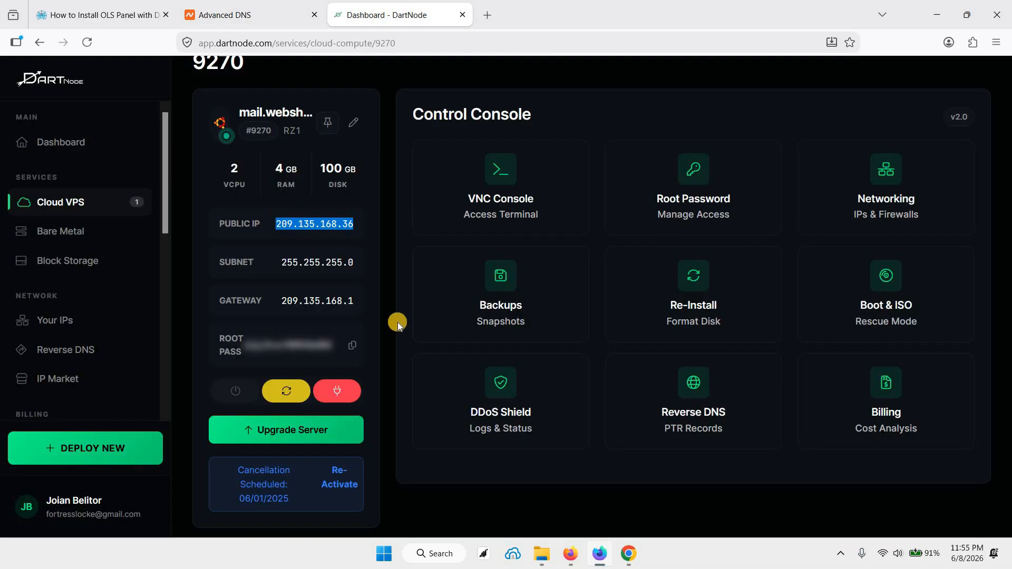
key("ctrl+shift+Tab")
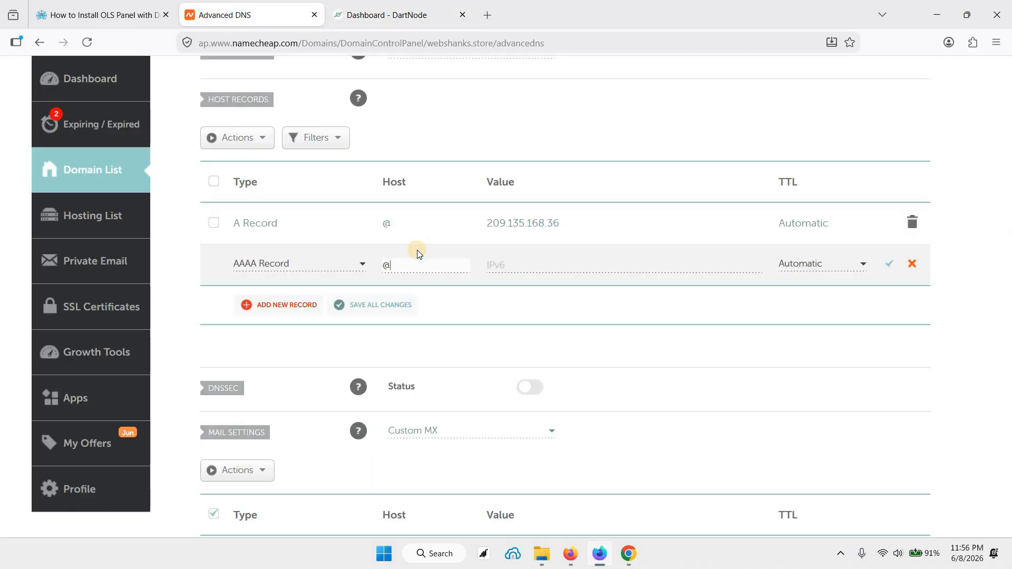
left_click(364, 16)
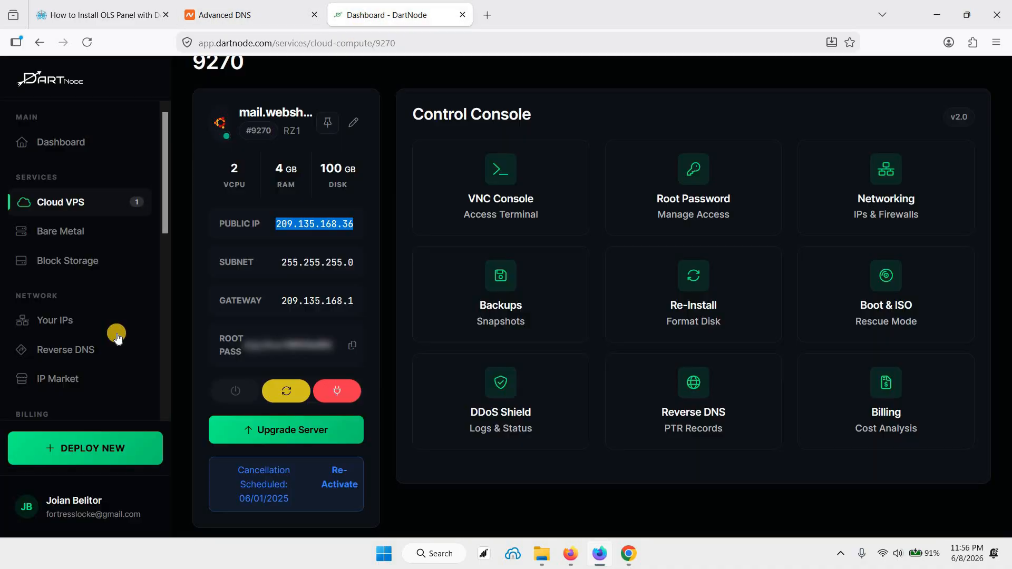
right_click(79, 350)
left_click(128, 14)
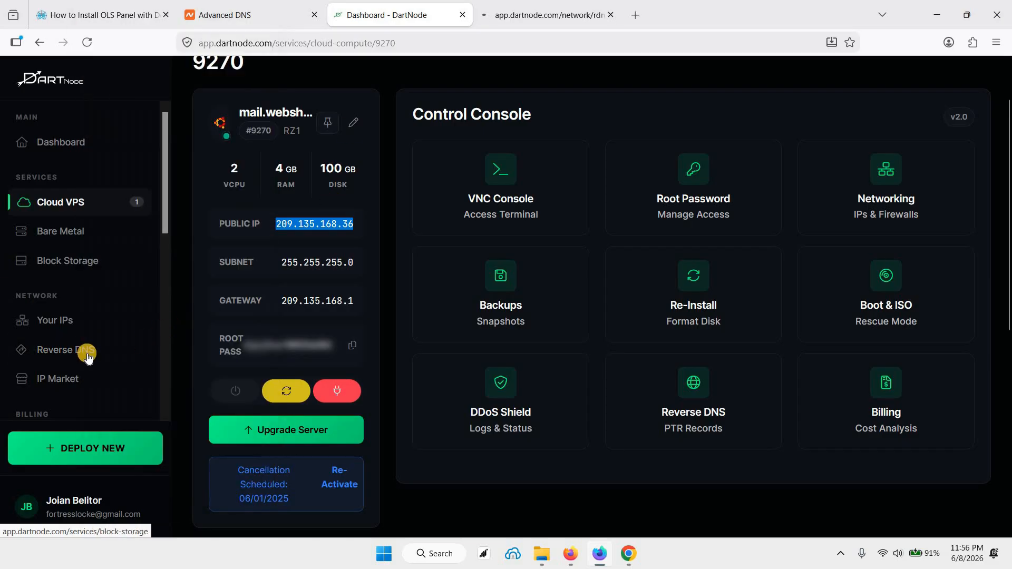
left_click(527, 18)
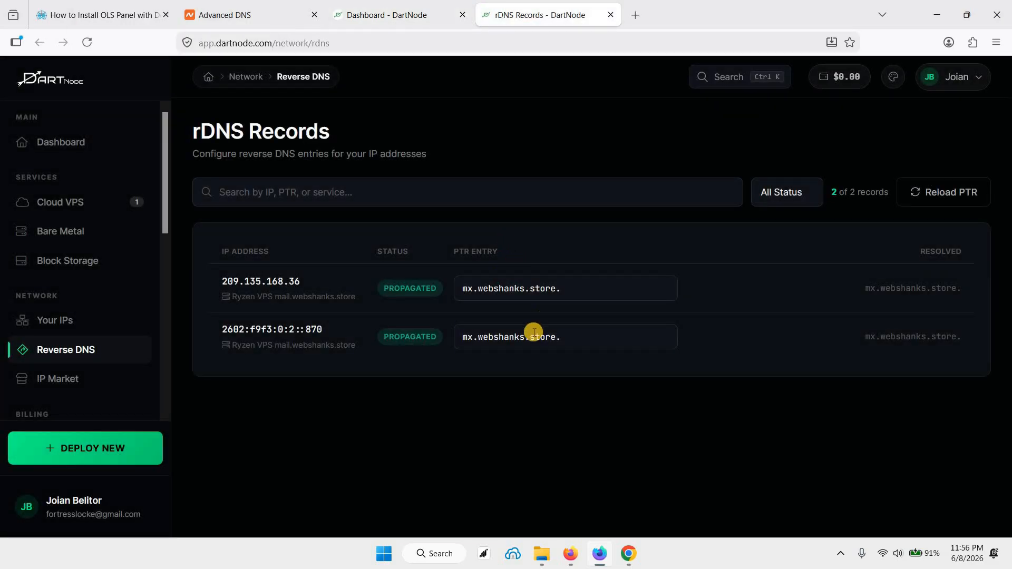
left_click_drag(219, 329, 328, 329)
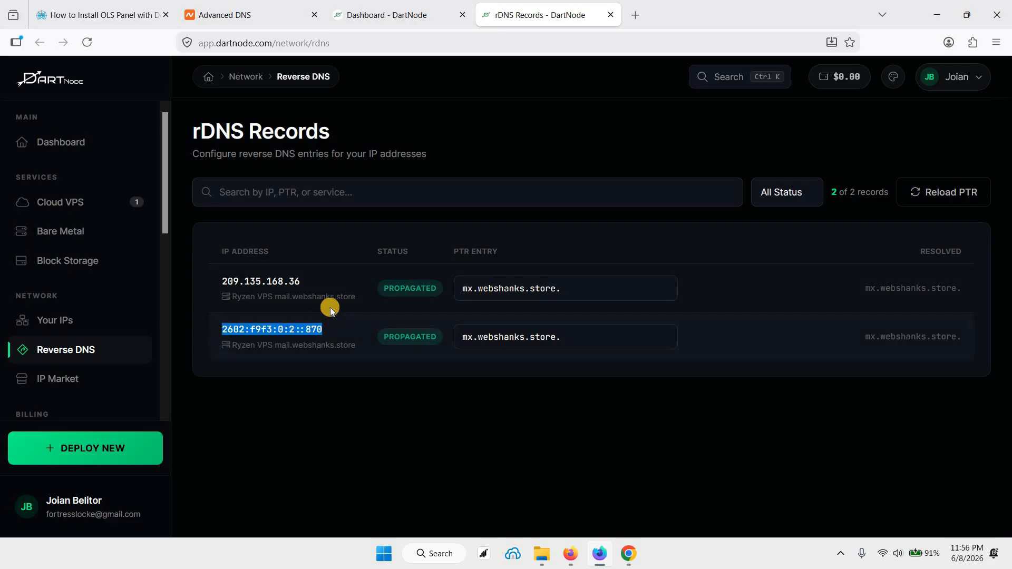
Step: Back in Namecheap, set the AAAA record's value to 2602:f9f3:0:2::870 and save the record
key("ctrl+2")
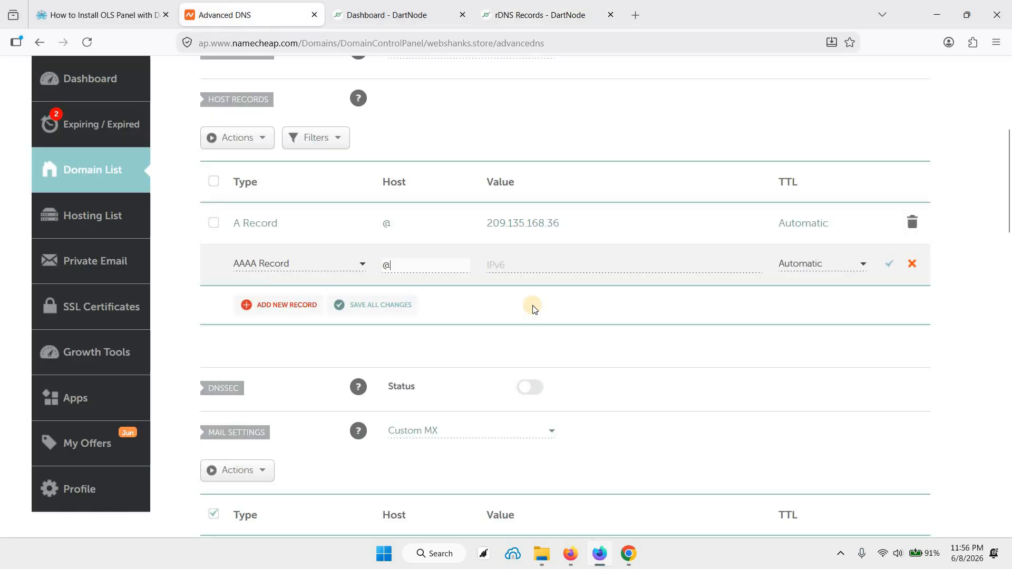
left_click(527, 272)
type("2602:f9f3:0:2::870")
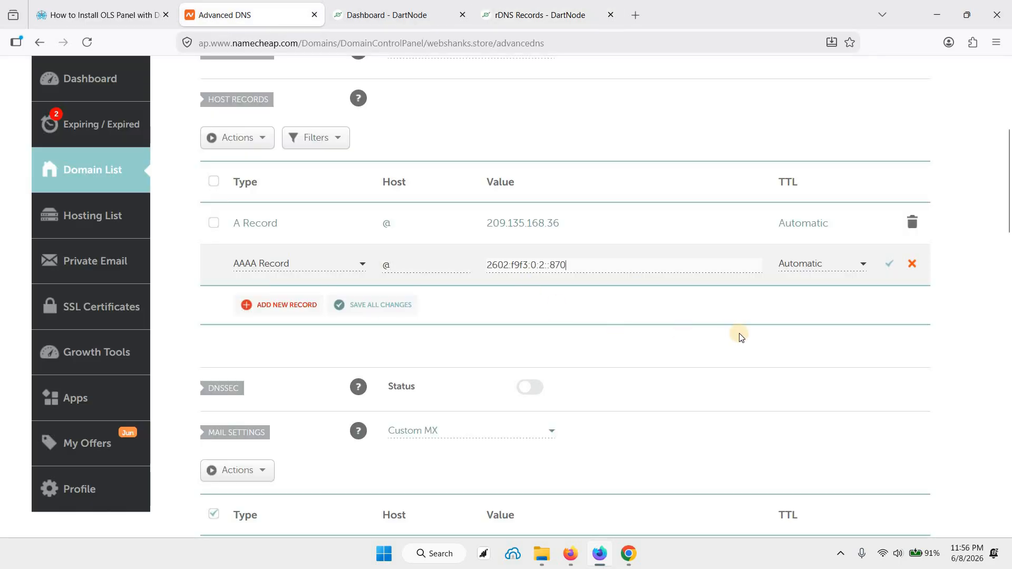
left_click(887, 267)
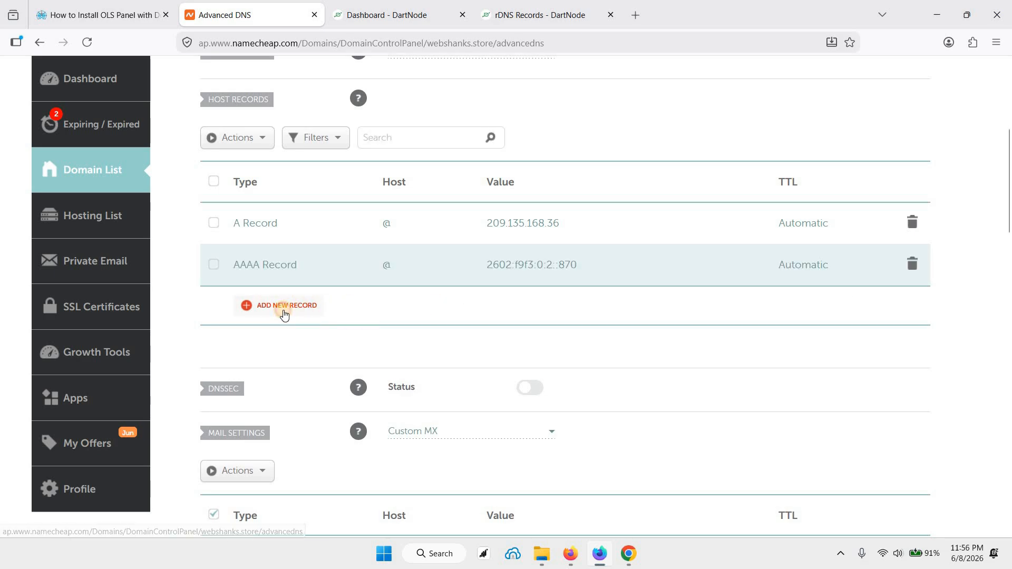
Step: Start another A record in the host records with mail as its host
left_click(283, 311)
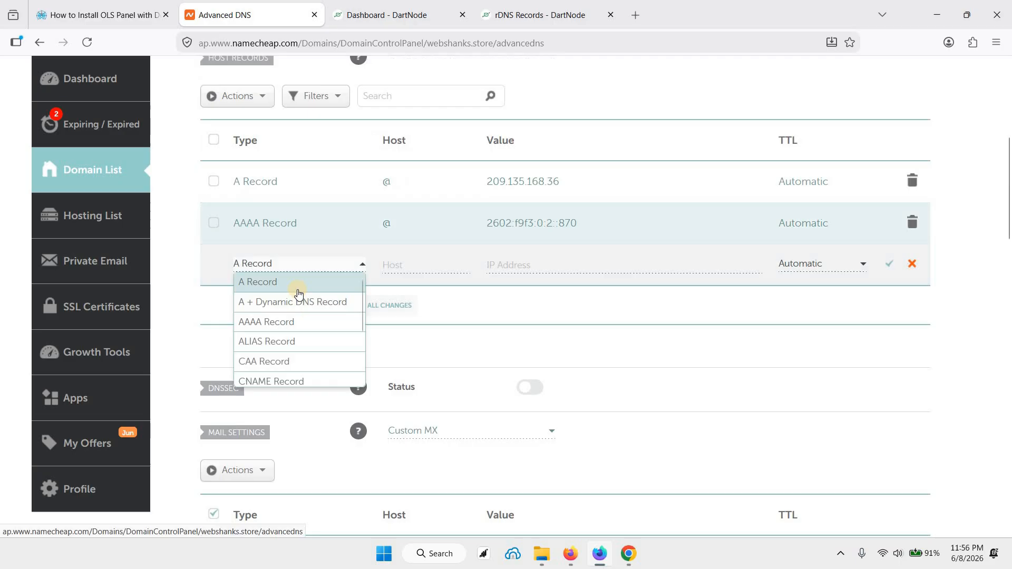
left_click(439, 269)
left_click(428, 270)
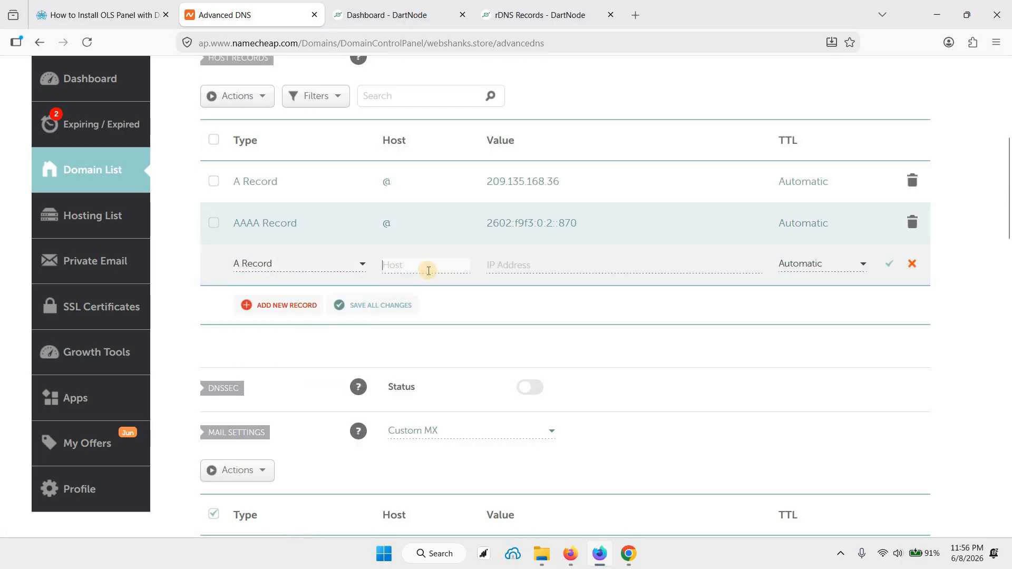
type("mai")
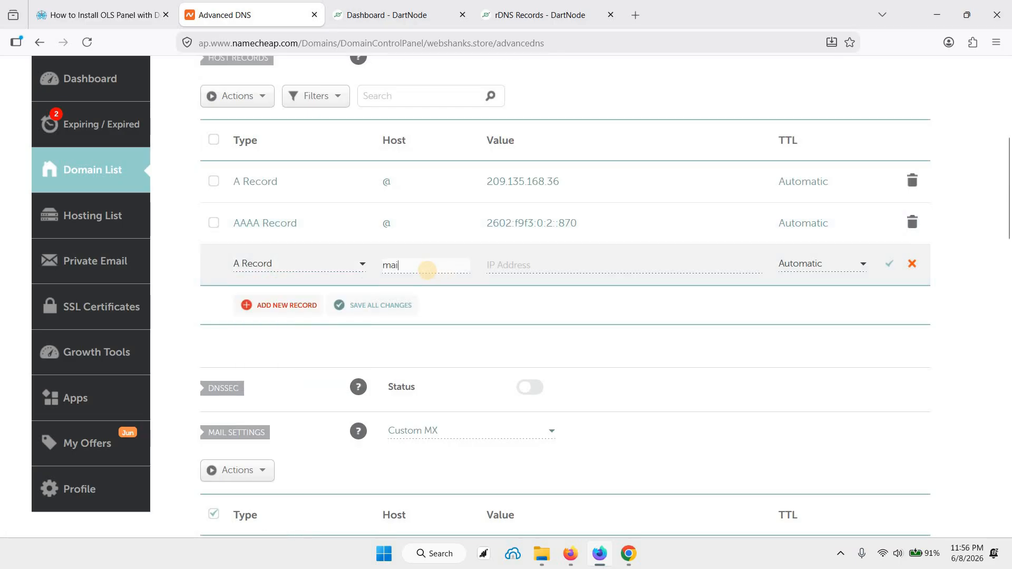
type("l")
Step: Copy the public IP from the DartNode dashboard, set the mail record's value to 209.135.168.36 and save the record
left_click(530, 263)
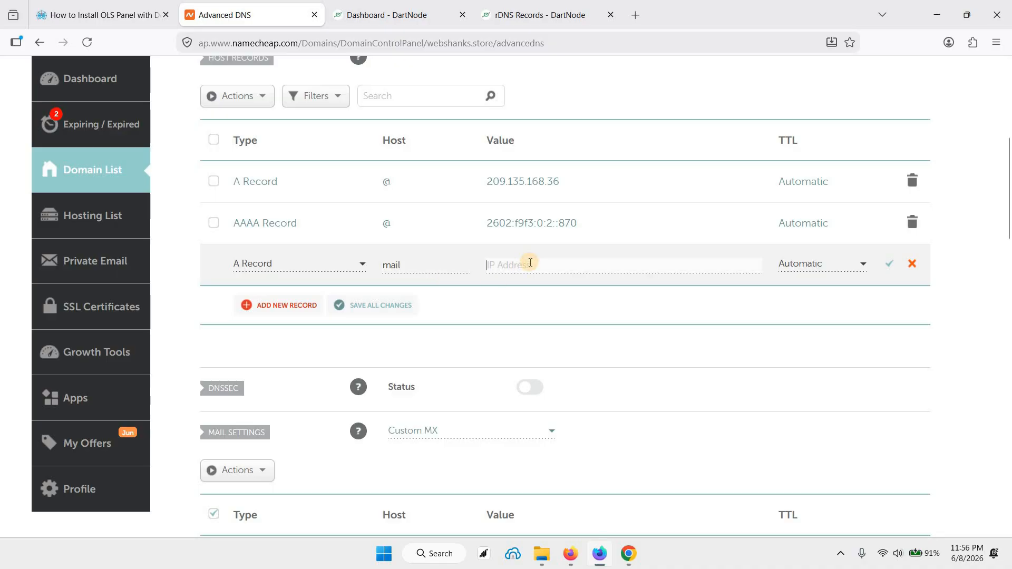
type("2602:f9f3:0:2::870")
key("ctrl+a")
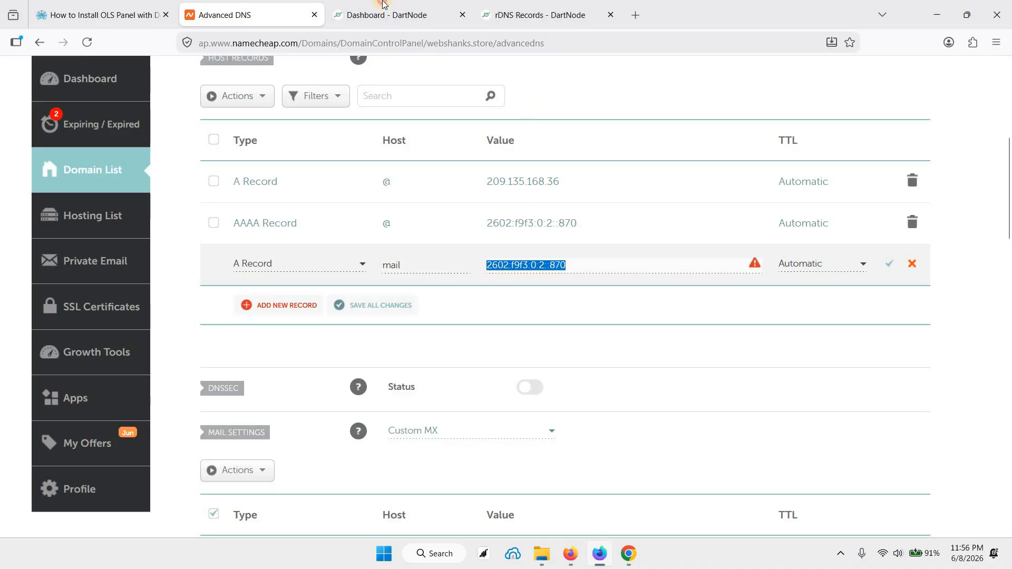
left_click(383, 7)
right_click(289, 226)
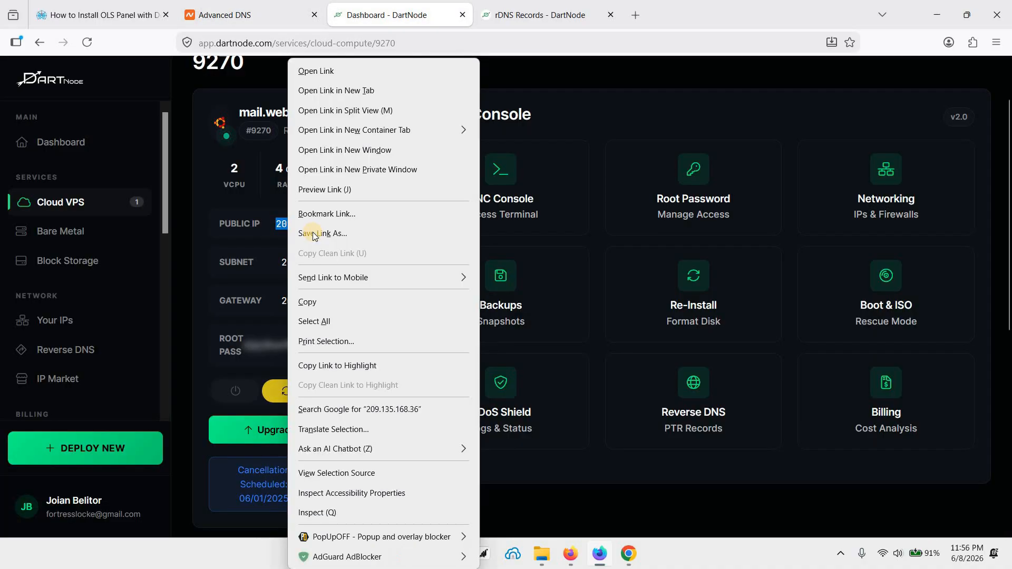
right_click(279, 226)
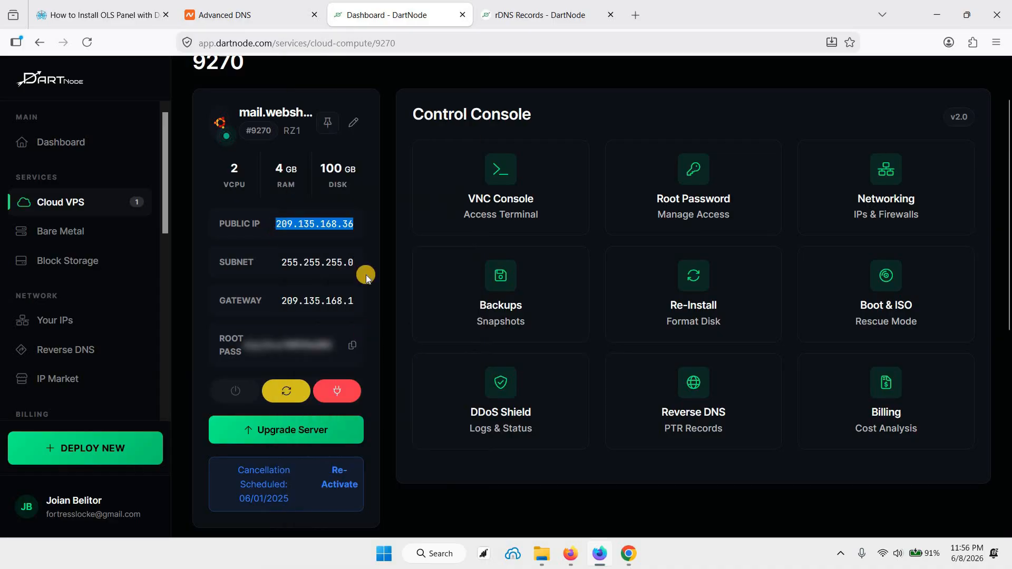
left_click(329, 302)
key("ctrl+shift+Tab")
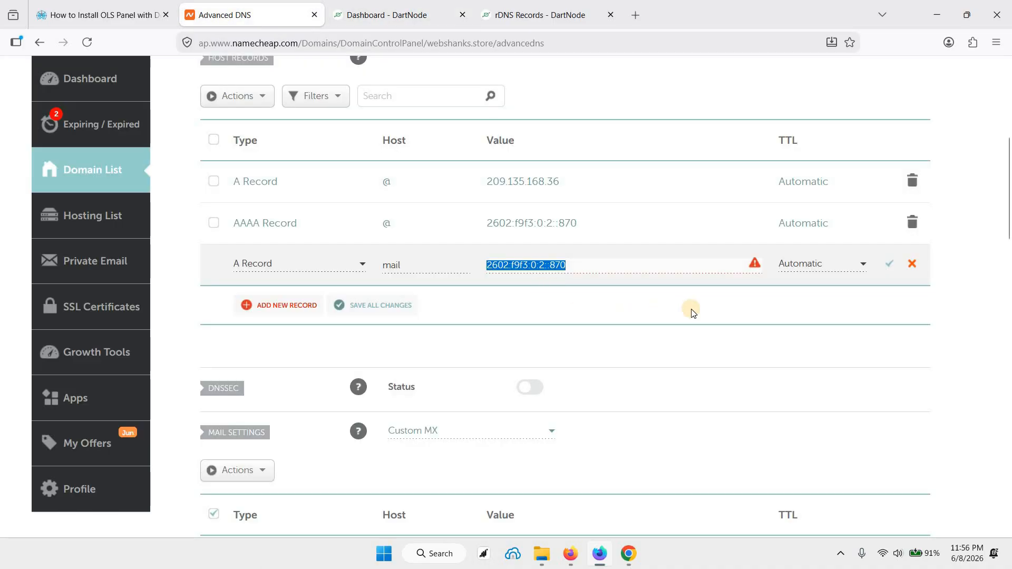
type("209.135.168.36")
left_click(890, 266)
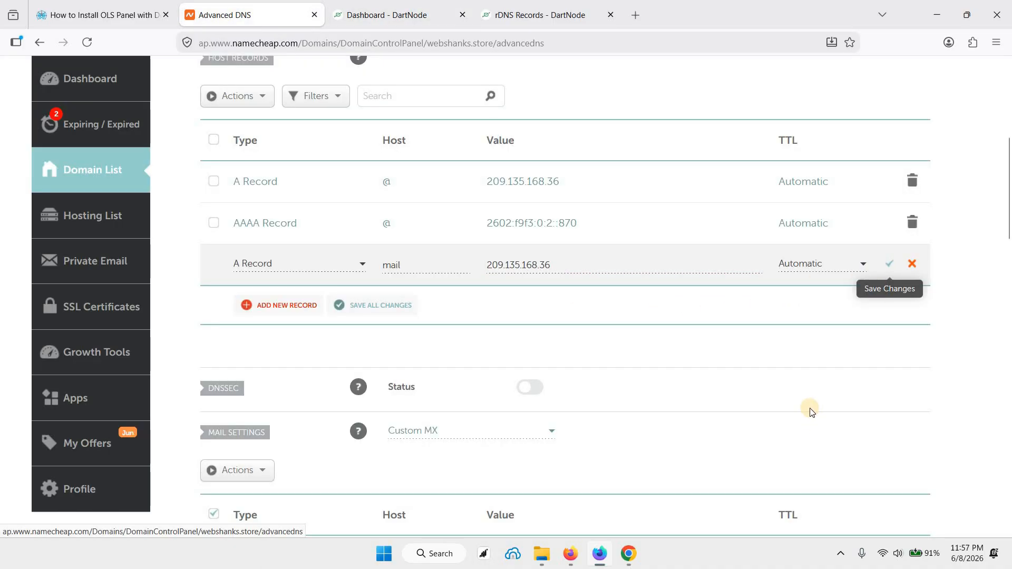
Step: Start another AAAA record in the host records and copy the VPS's IPv6 address from DartNode's rDNS records
left_click(284, 304)
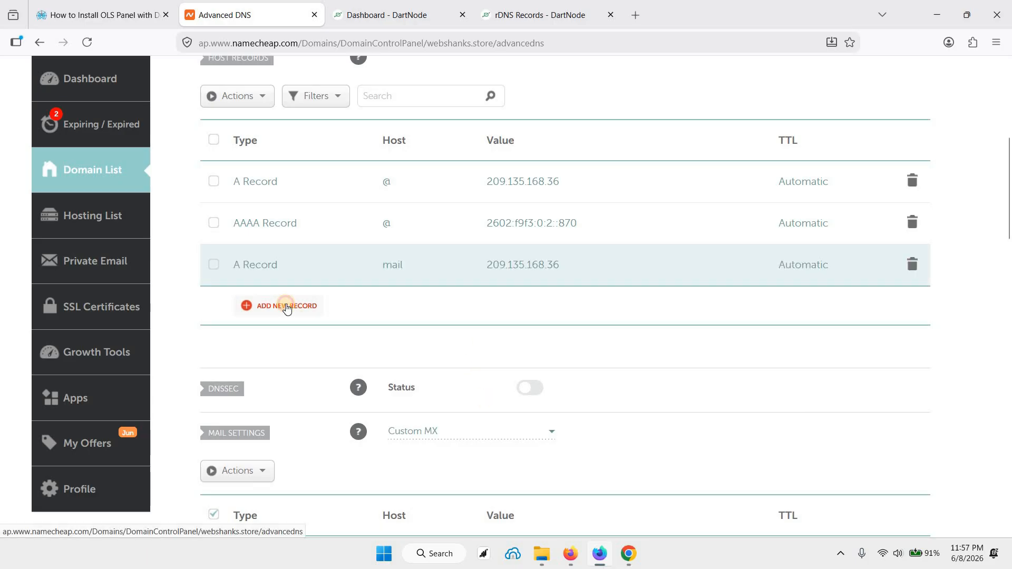
left_click(280, 301)
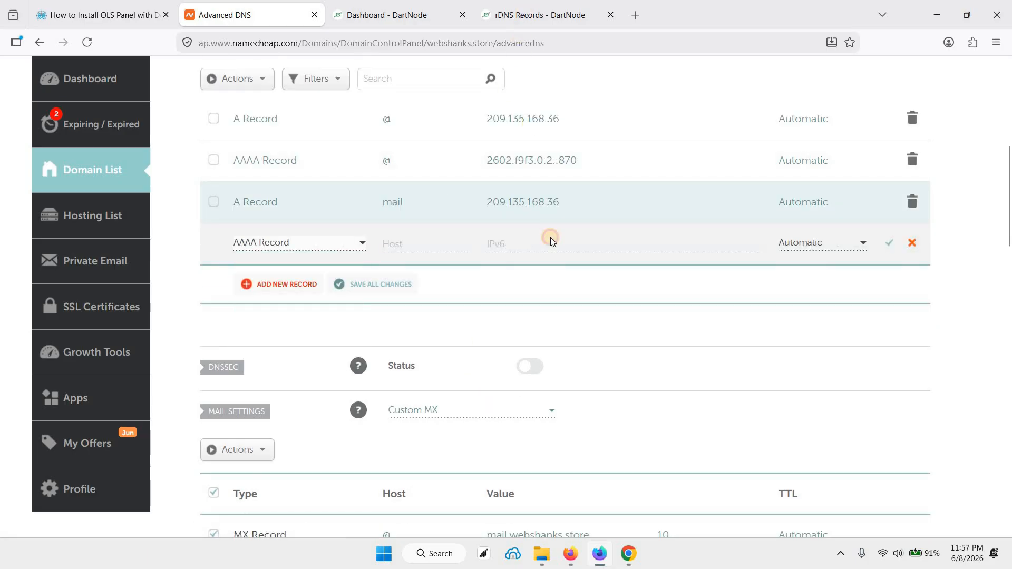
key("ctrl+Tab")
right_click(232, 332)
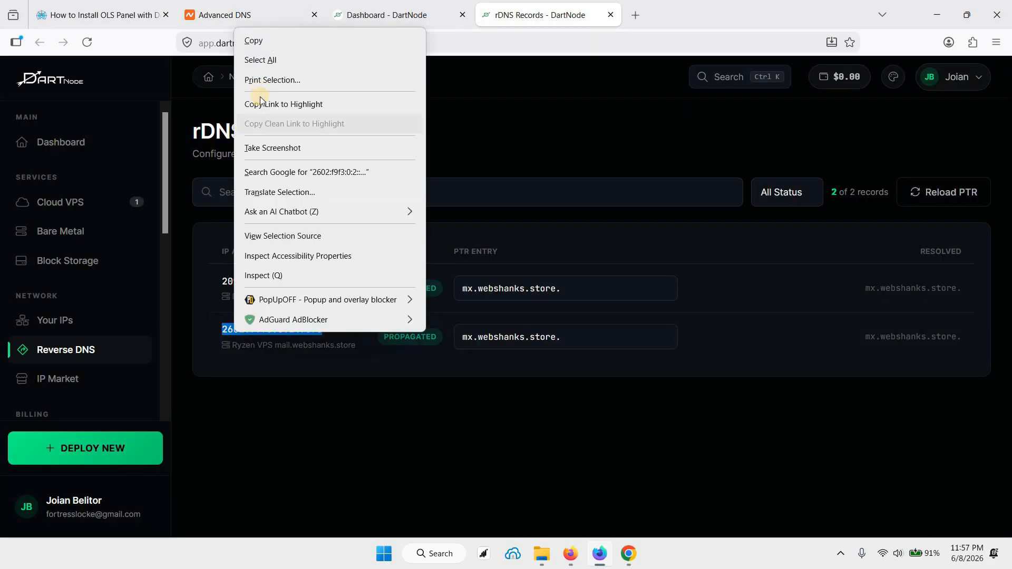
left_click(245, 6)
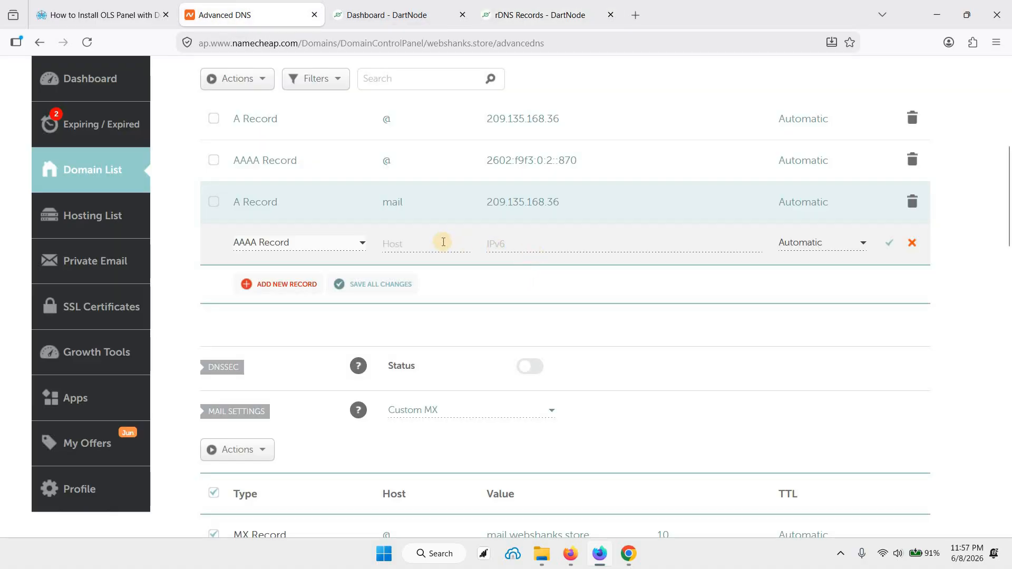
Step: In Namecheap, set the AAAA record's host to mail and its value to 2602:f9f3:0:2::870, and save the record
left_click(443, 241)
type("mai")
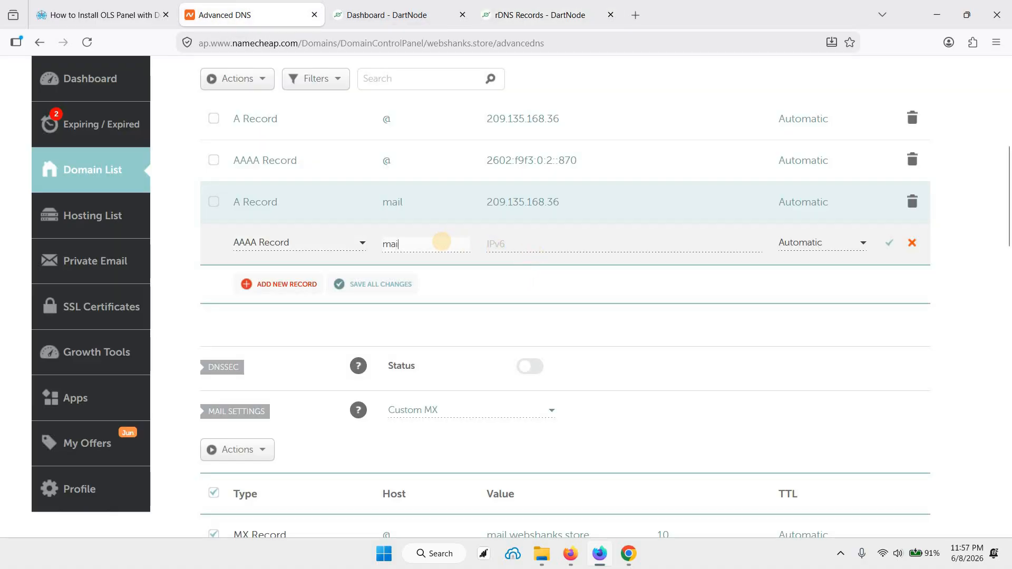
type("l")
key("Tab")
type("2602:f9f3:0:2::870")
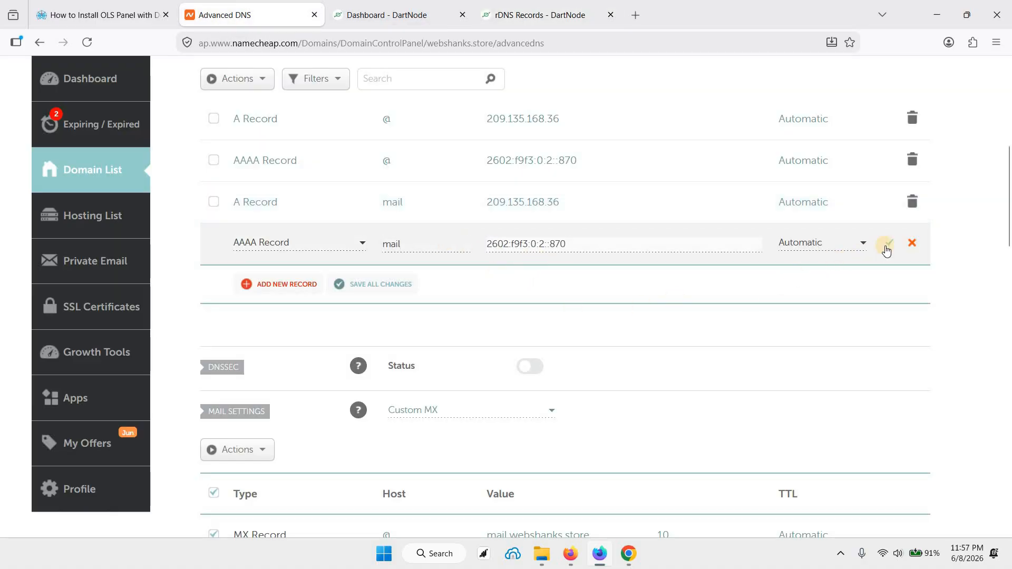
left_click(887, 249)
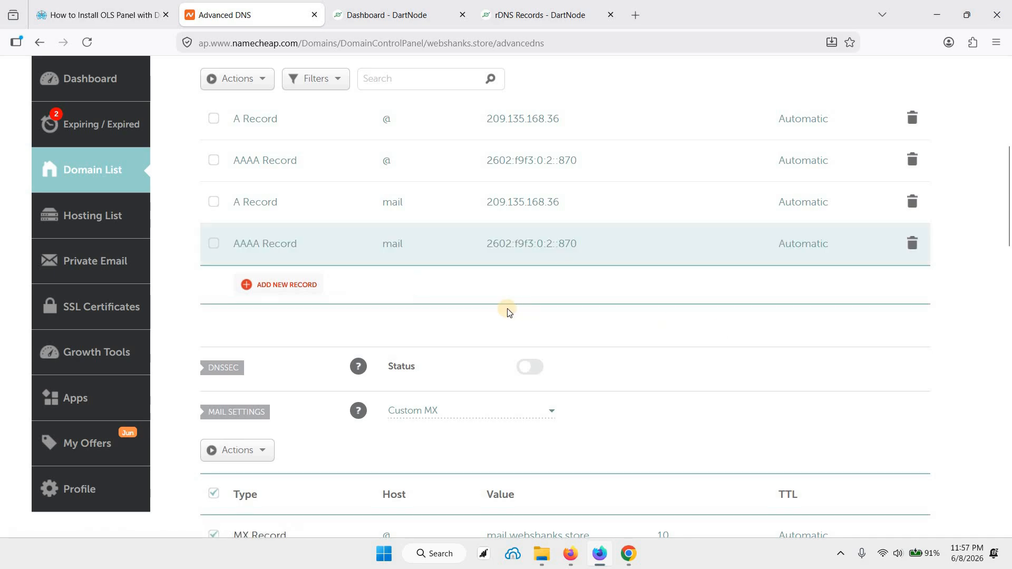
Step: Compare the MX record in Namecheap's mail settings with the VM hostname in DartNode's hostname dialog
scroll(508, 316, "down", 3)
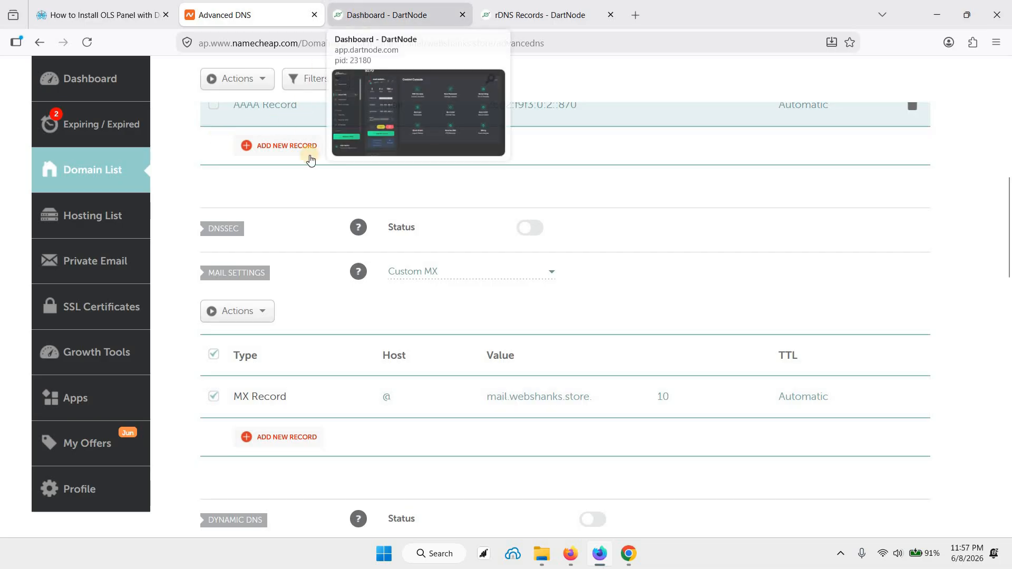
key("ctrl+Tab")
left_click(353, 123)
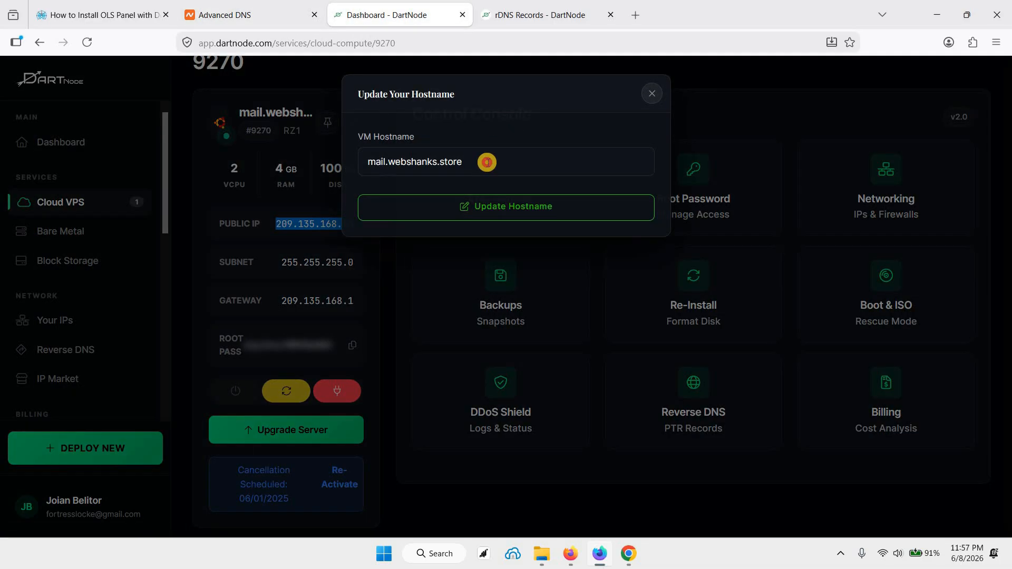
left_click(486, 162)
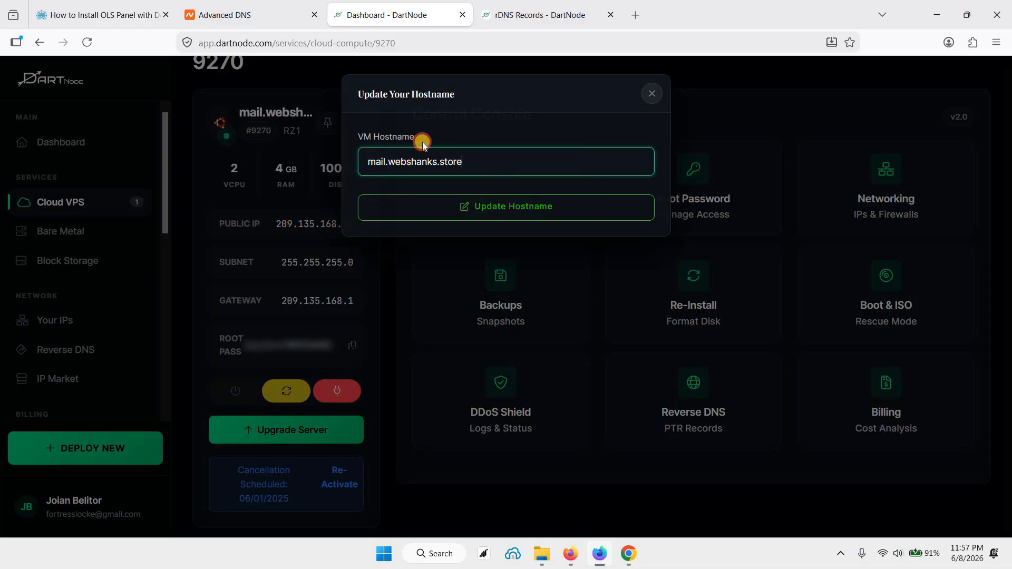
key("Escape")
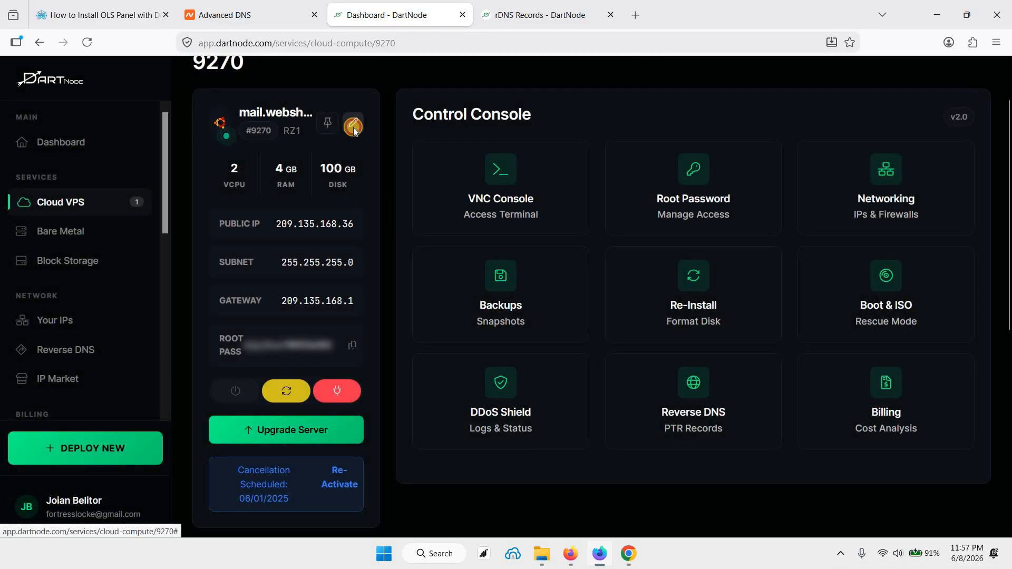
left_click(353, 127)
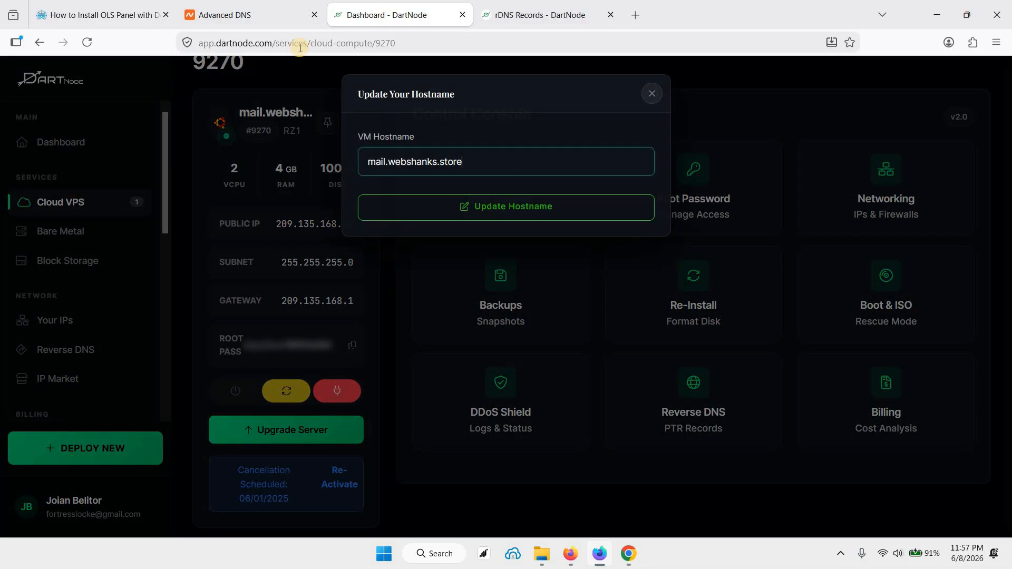
left_click(247, 14)
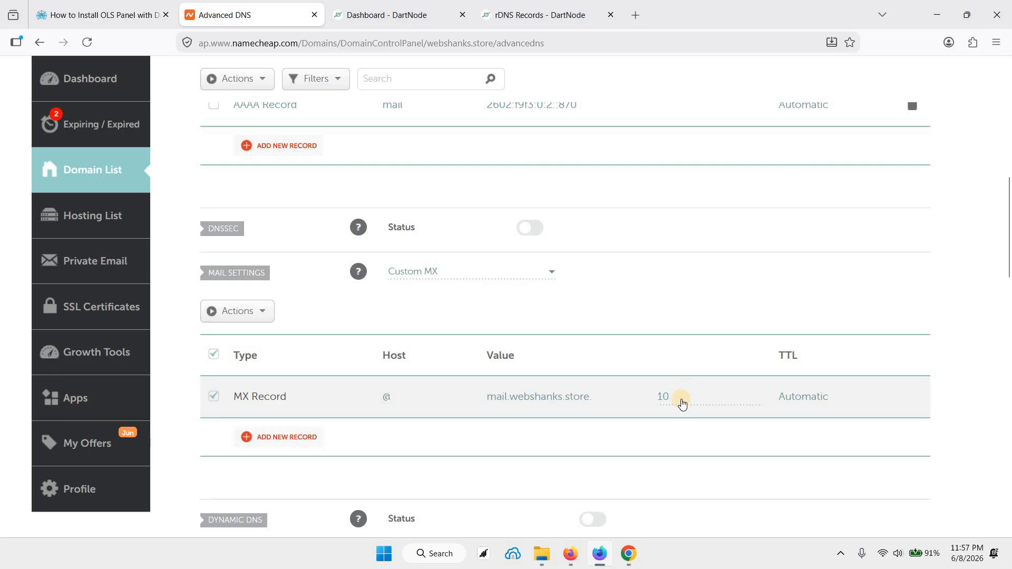
left_click(796, 356)
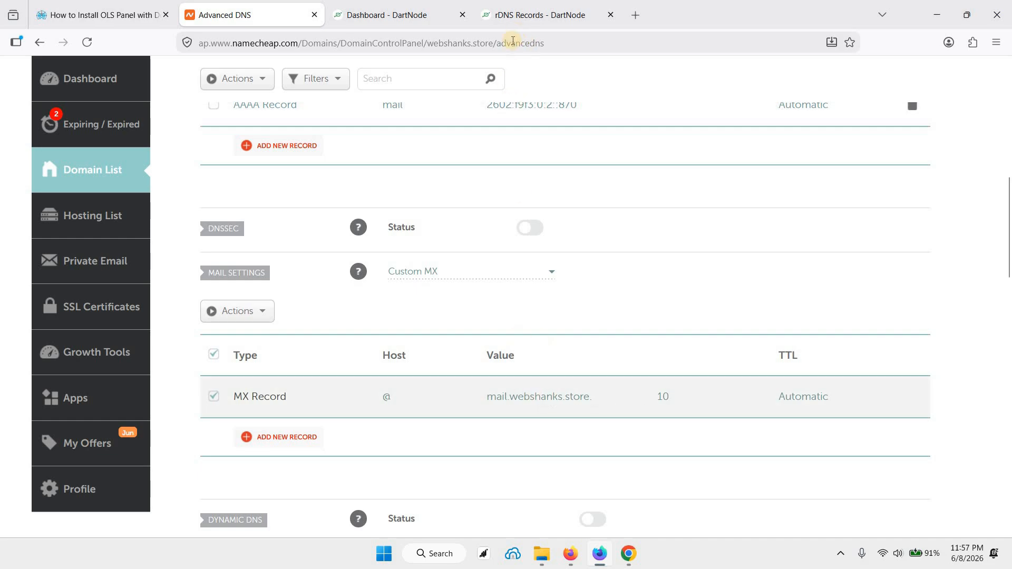
Step: On DartNode's rDNS page, change the IPv4 address's PTR entry to mail.webshanks.store
left_click(513, 15)
left_click(477, 299)
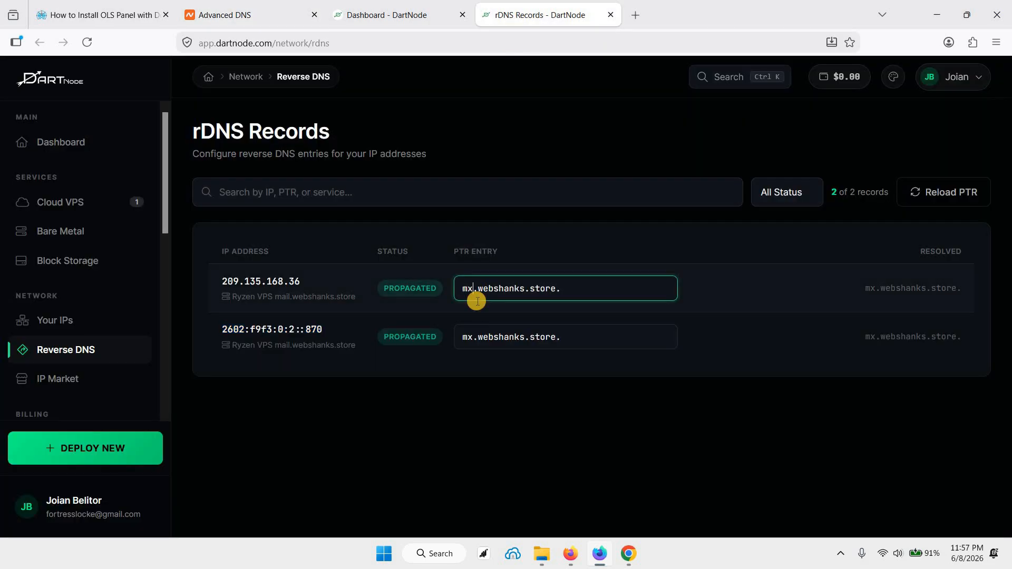
key("BackSpace")
key("BackSpace")
type("mail")
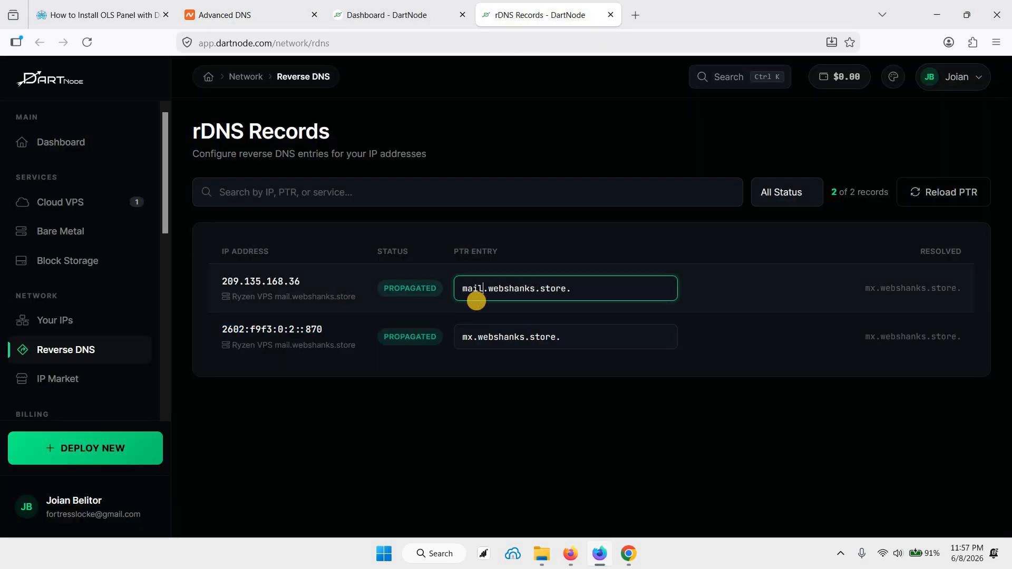
Step: Change the IPv6 address's PTR entry to mail.webshanks.store. and commit the edit
left_click(469, 338)
key("BackSpace")
key("BackSpace")
type("mail")
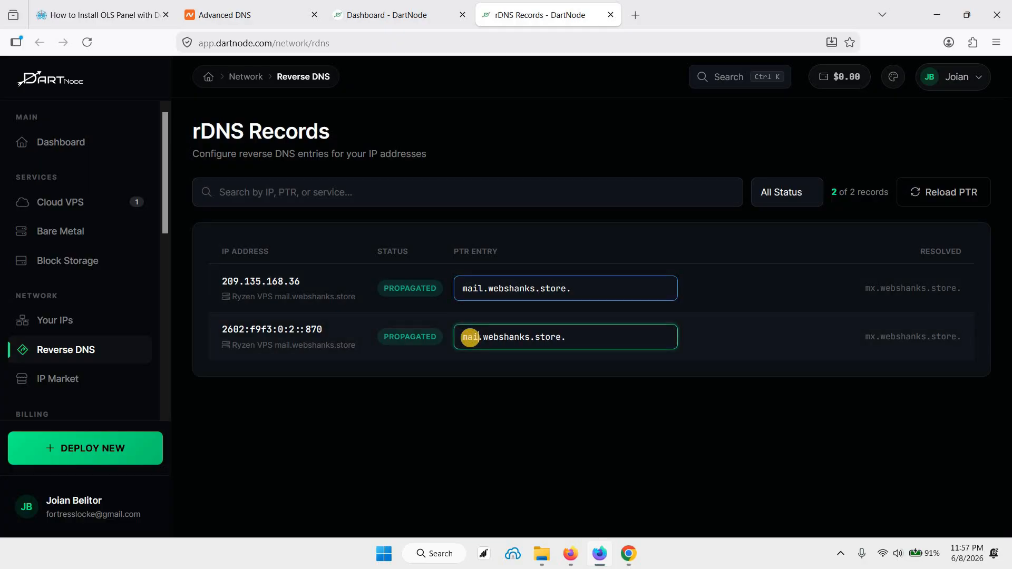
left_click(469, 425)
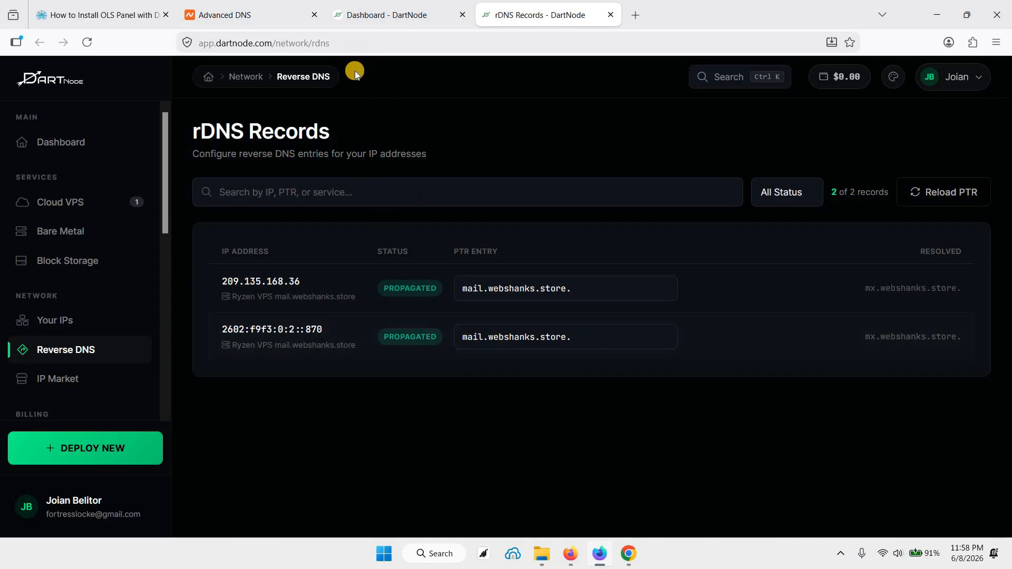
Step: Close the hostname dialog in the DartNode dashboard and find the OLS Panel installation section in the webshanks.com guide
left_click(359, 16)
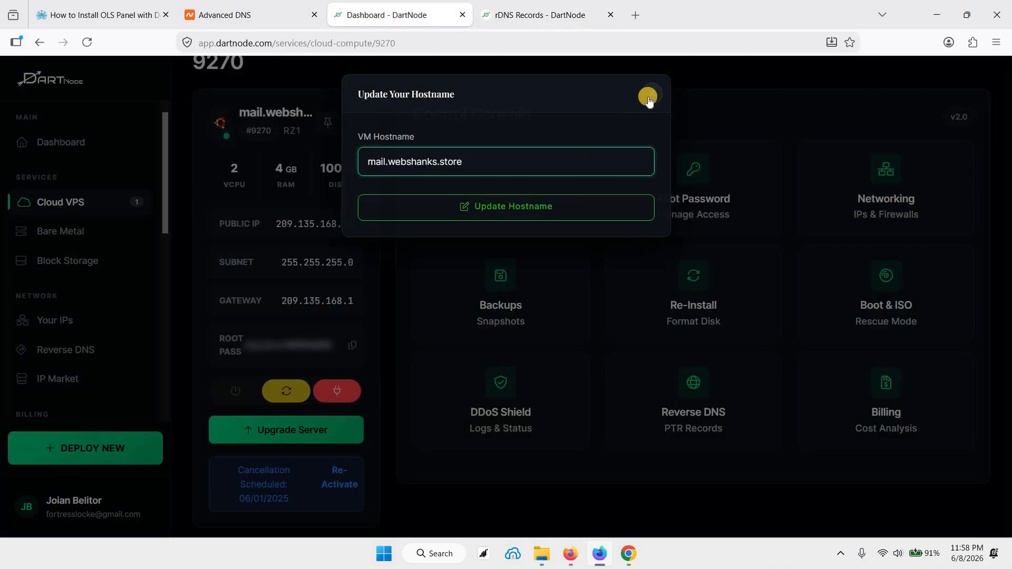
left_click(457, 239)
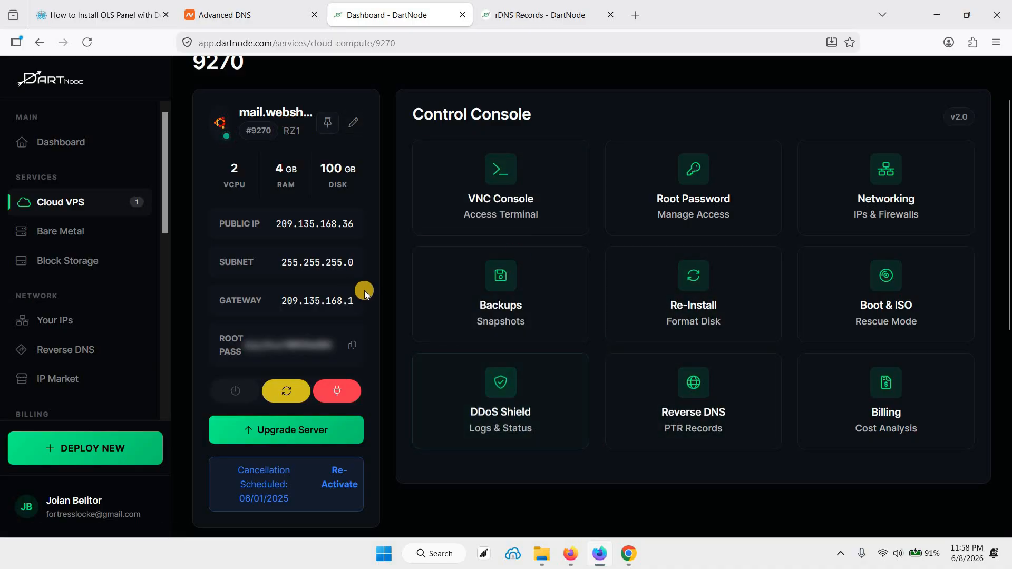
left_click(105, 16)
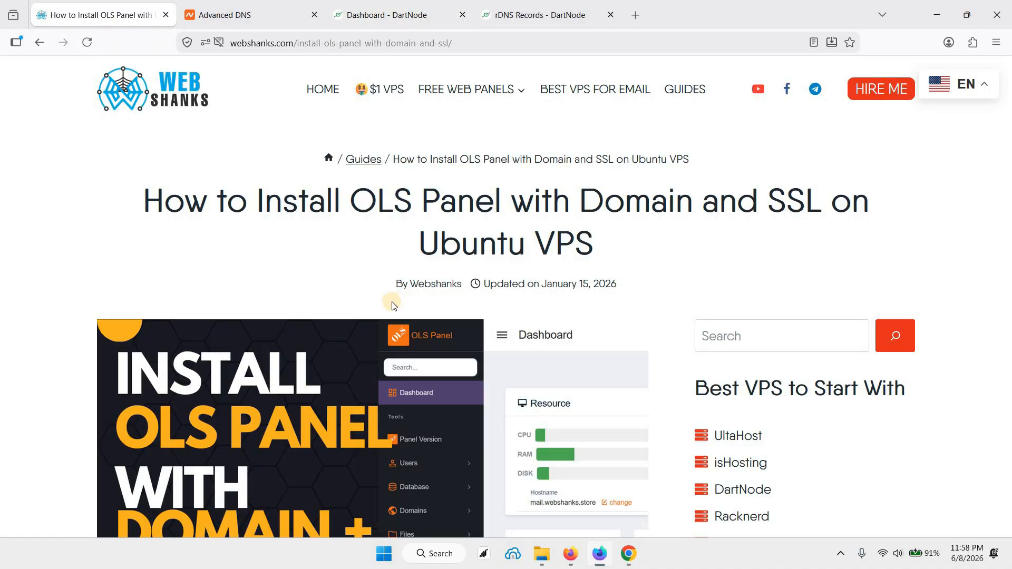
scroll(391, 297, "down", 10)
scroll(391, 298, "down", 10)
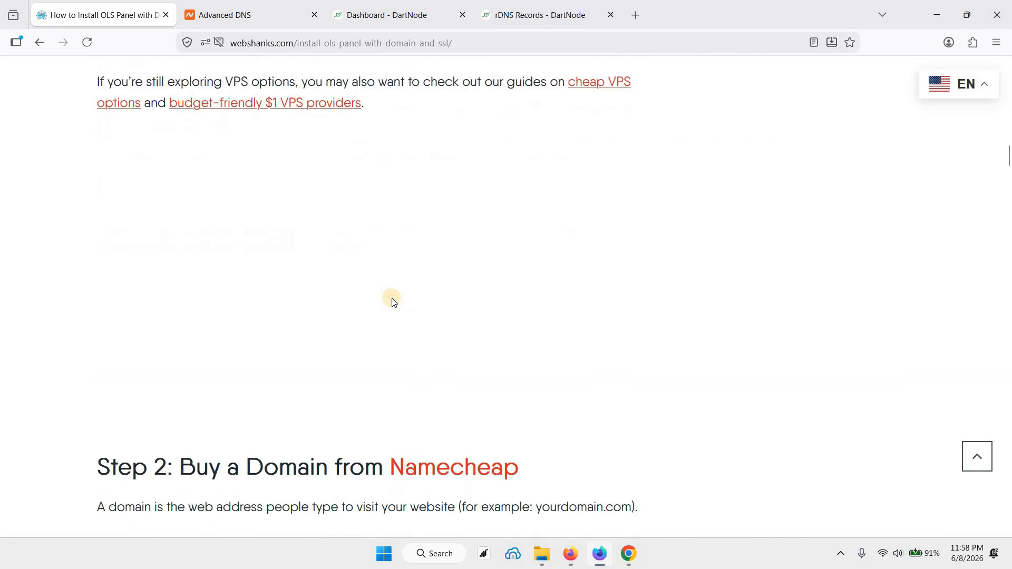
scroll(450, 236, "down", 15)
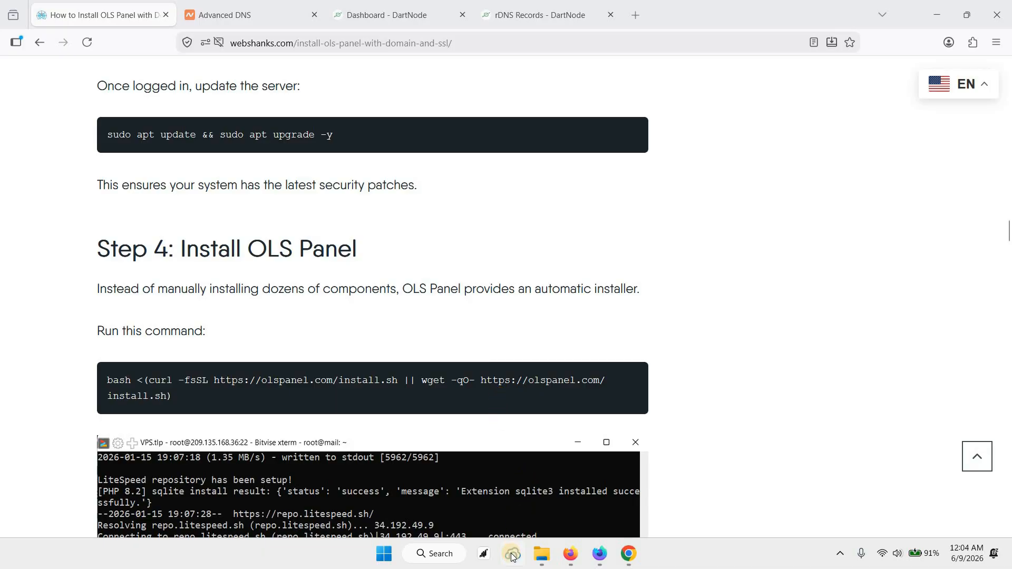
Step: Open Bitvise SSH Client, start the root login to 209.135.168.36 on port 22, and accept and save the host key
left_click(526, 478)
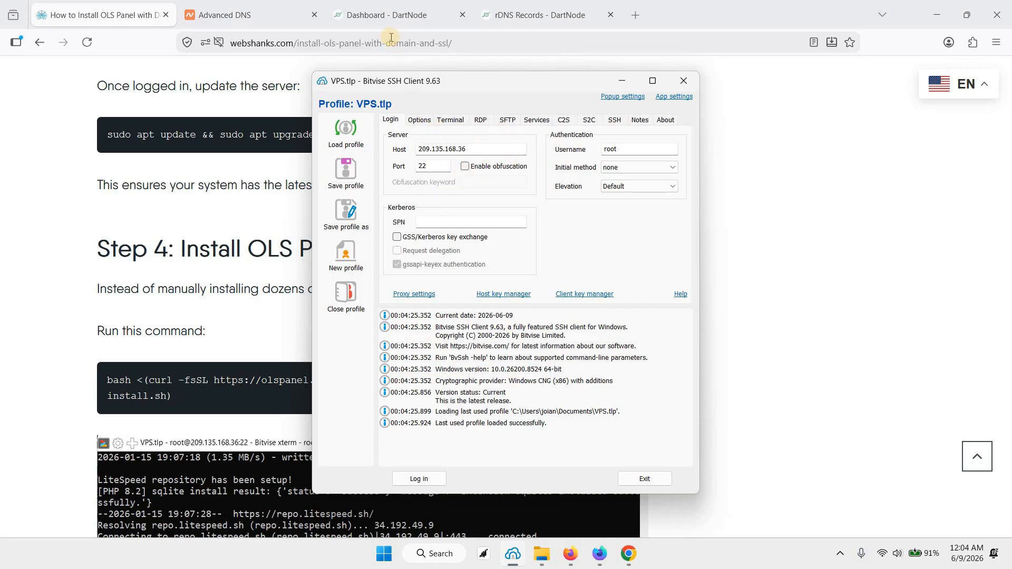
left_click(388, 21)
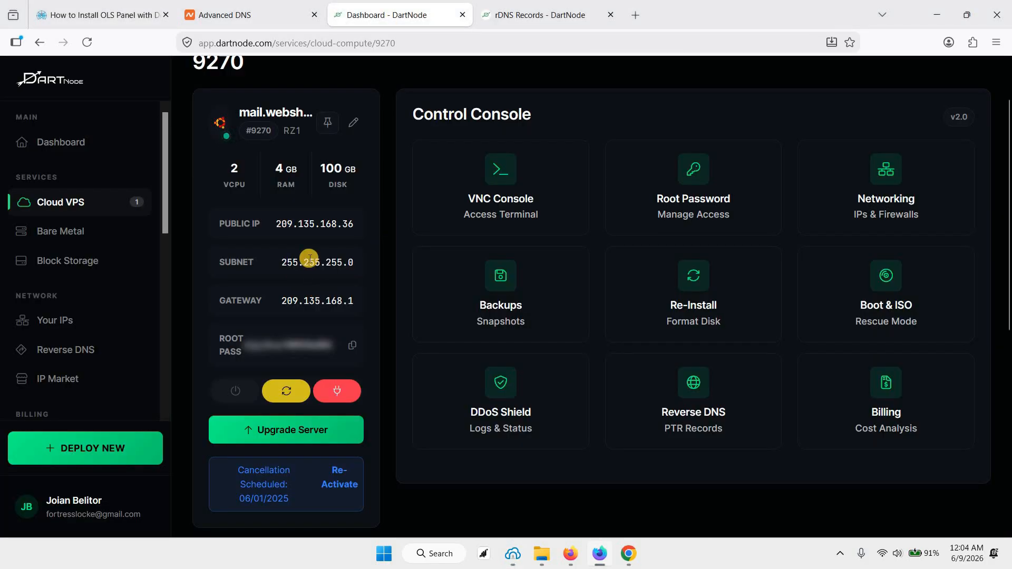
left_click(513, 553)
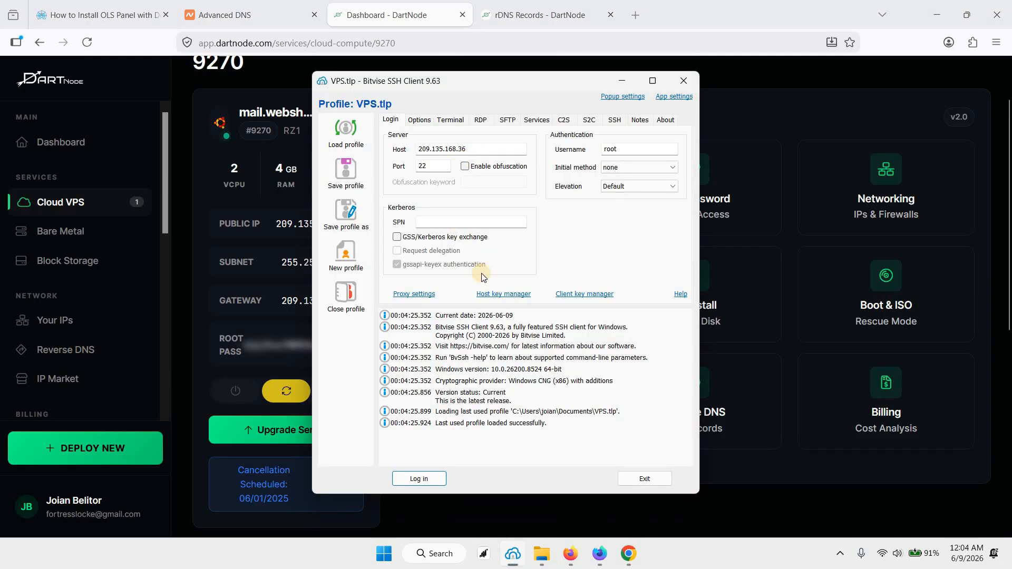
left_click(439, 165)
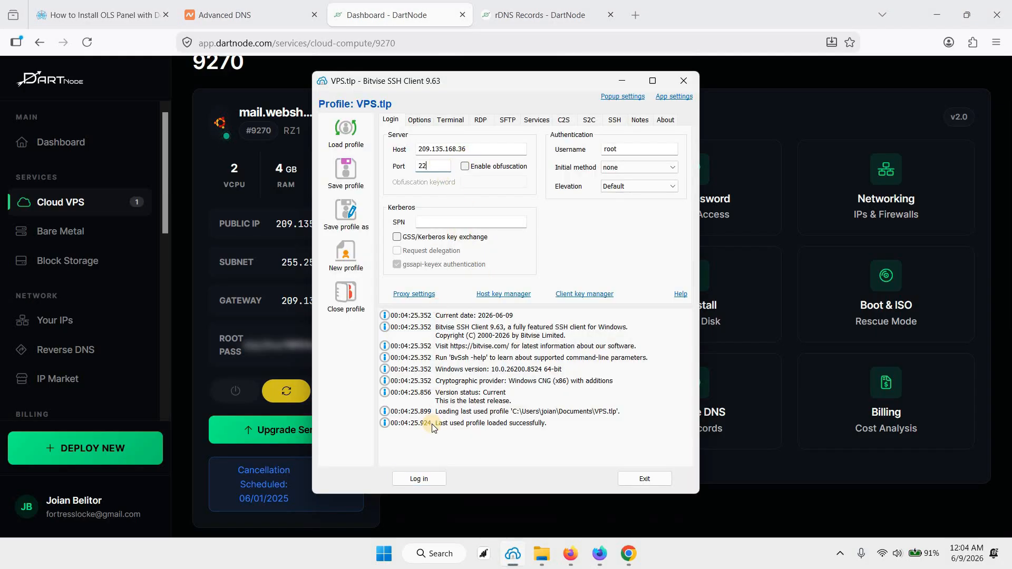
left_click(419, 478)
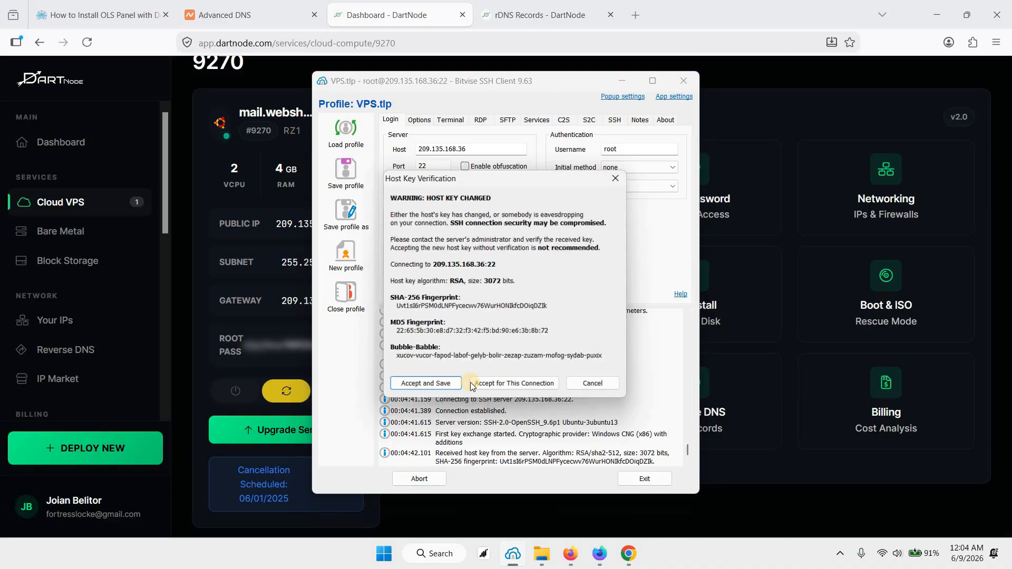
left_click(428, 384)
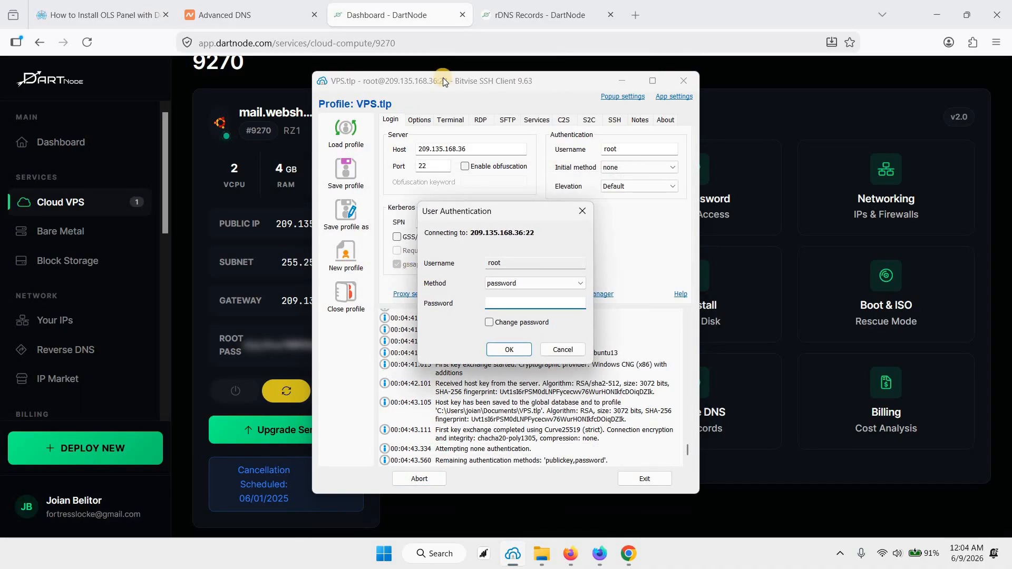
Step: Copy the root password from the DartNode dashboard and submit it in Bitvise's user authentication dialog
left_click(394, 21)
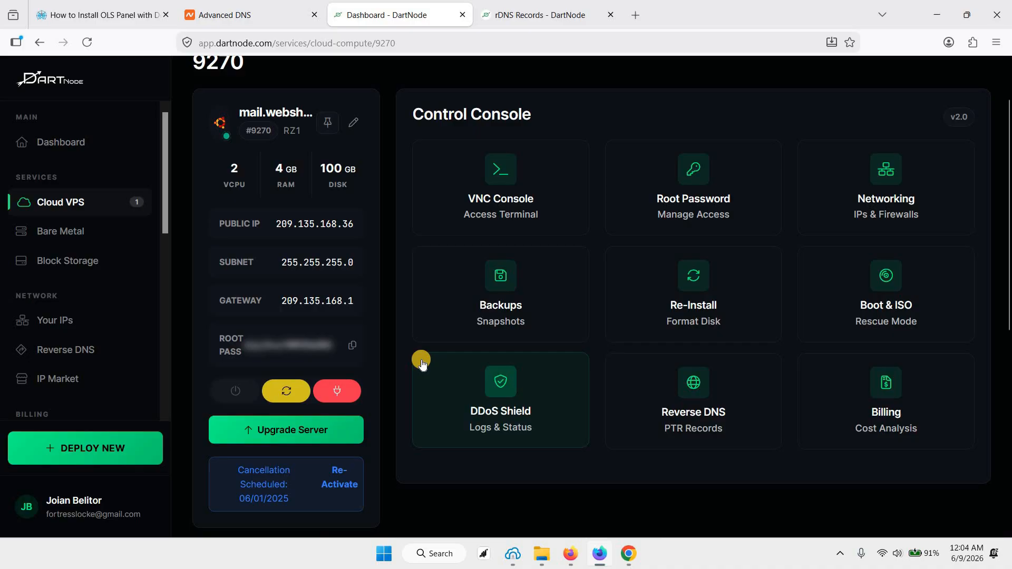
key("alt+Tab")
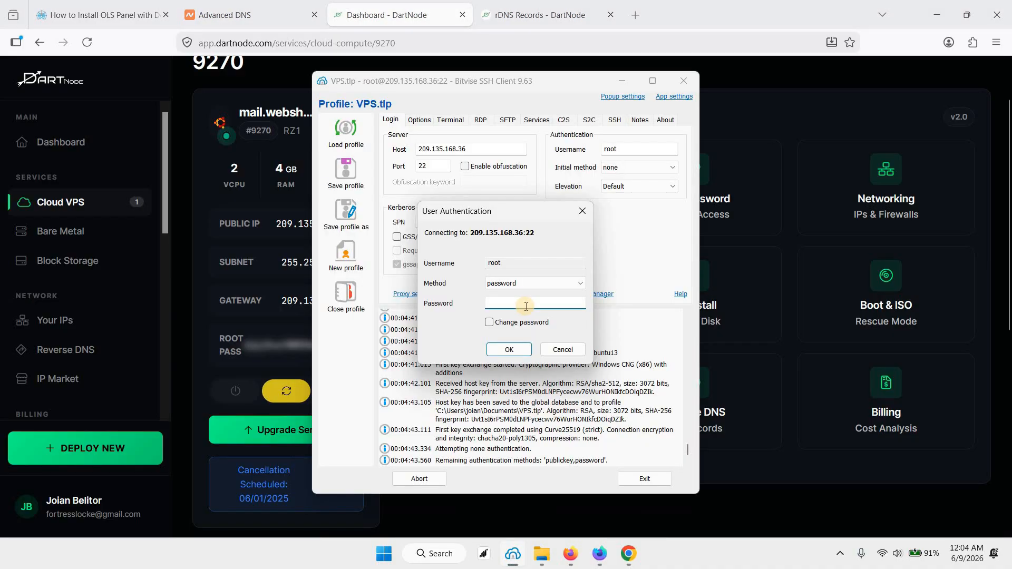
key("ctrl+v")
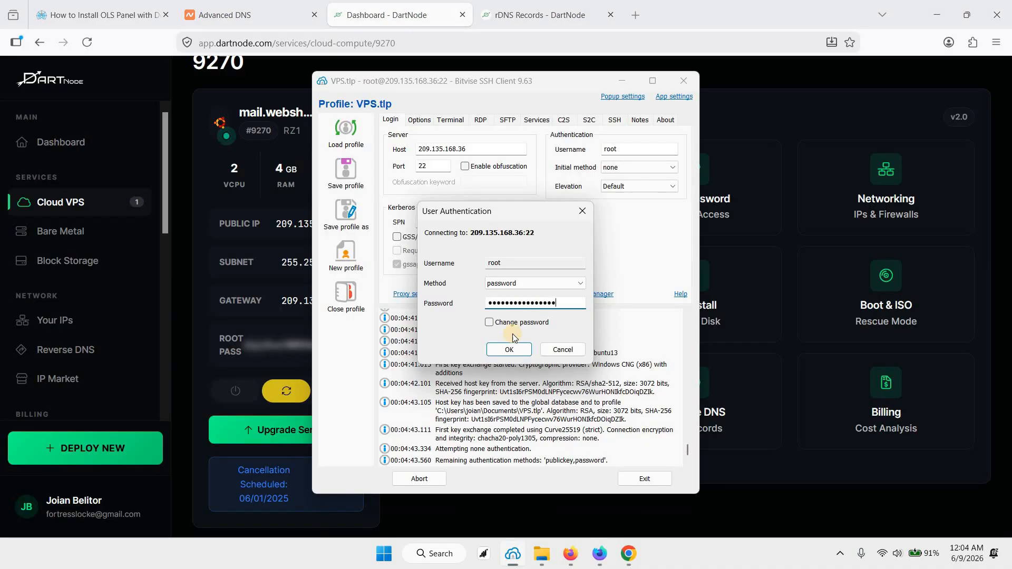
left_click(509, 349)
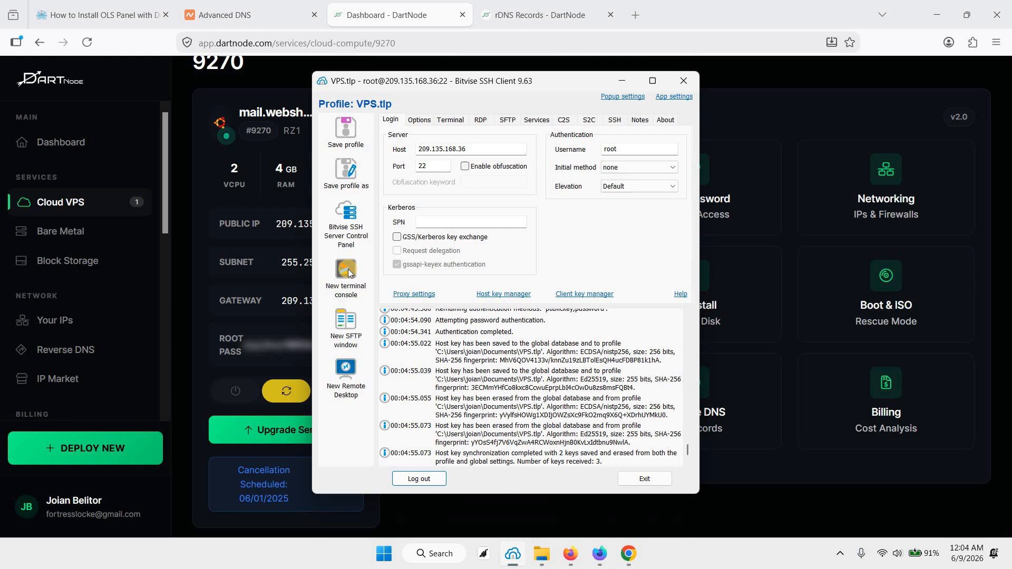
Step: Open a new terminal console on the VPS and highlight the hostname in its root prompt
left_click(349, 273)
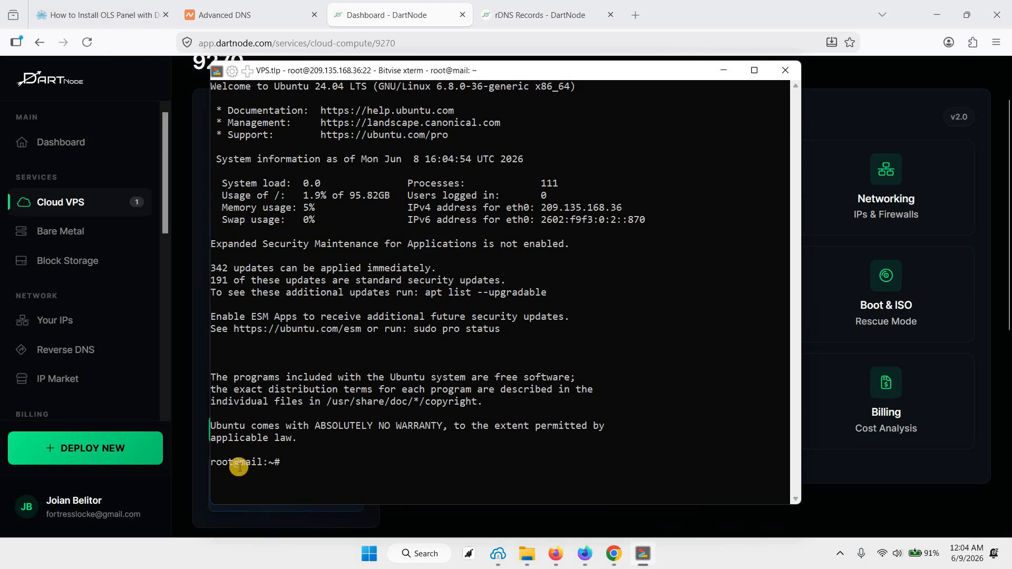
left_click_drag(239, 465, 261, 465)
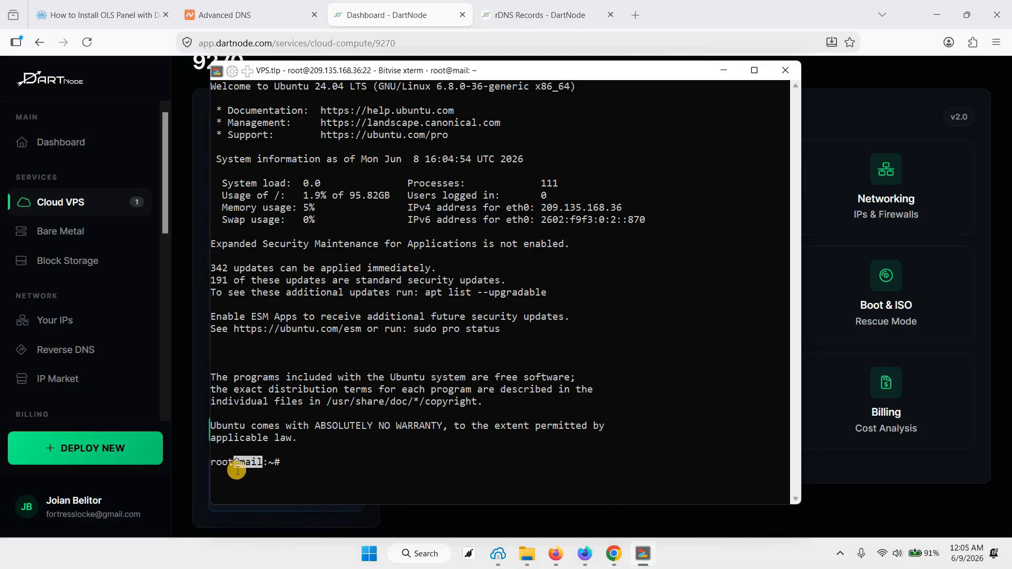
left_click(121, 16)
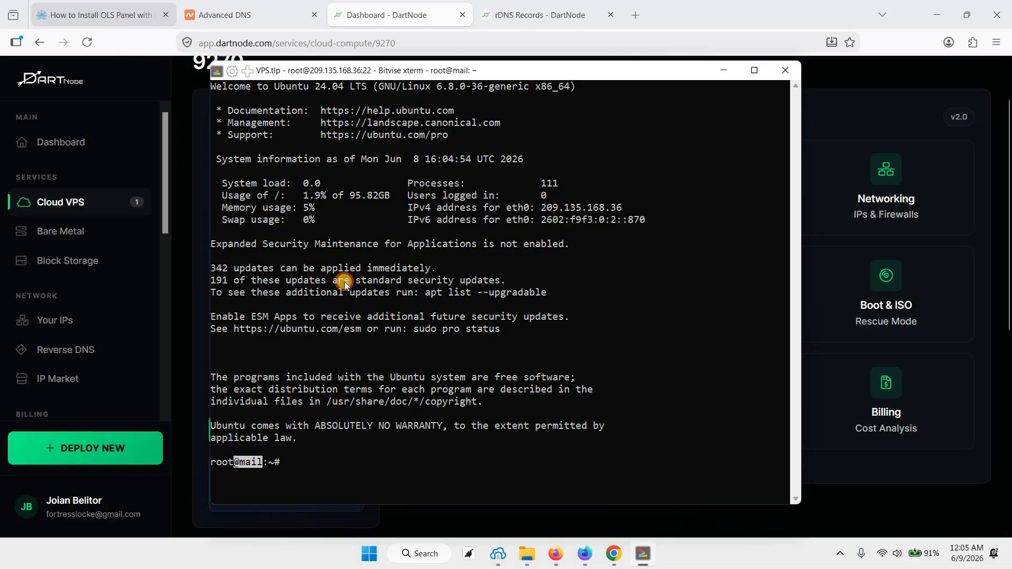
Step: Copy the command sudo apt update && sudo apt upgrade -y from the guide and run it in the Bitvise terminal
left_click_drag(108, 134, 353, 140)
key("ctrl+c")
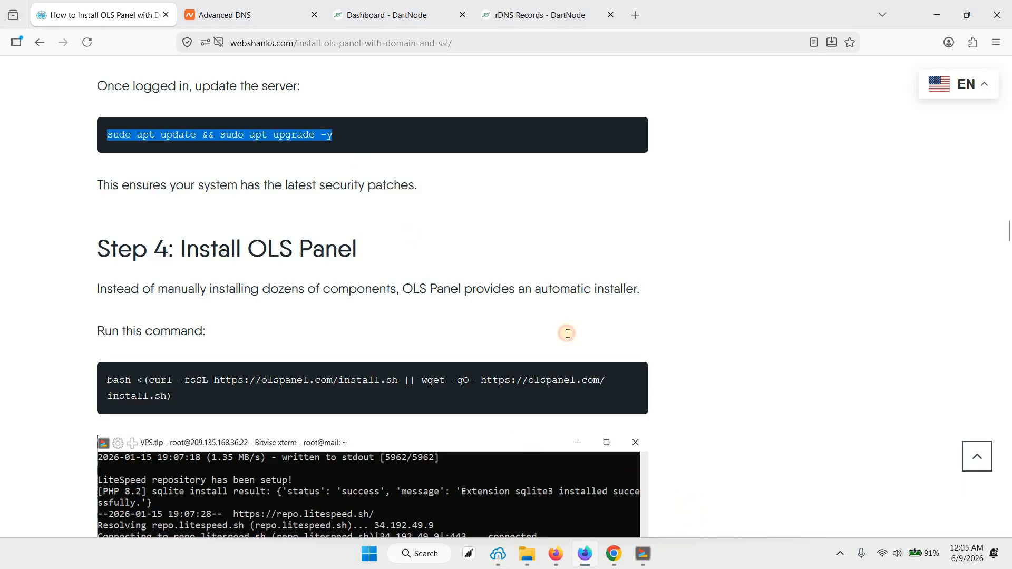
key("alt+Tab")
right_click(558, 312)
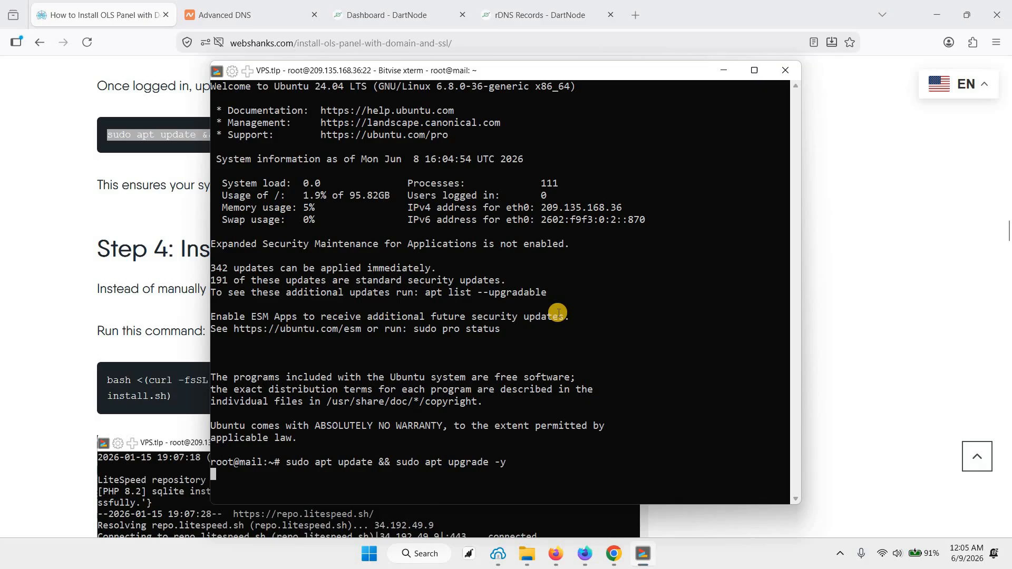
key("Return")
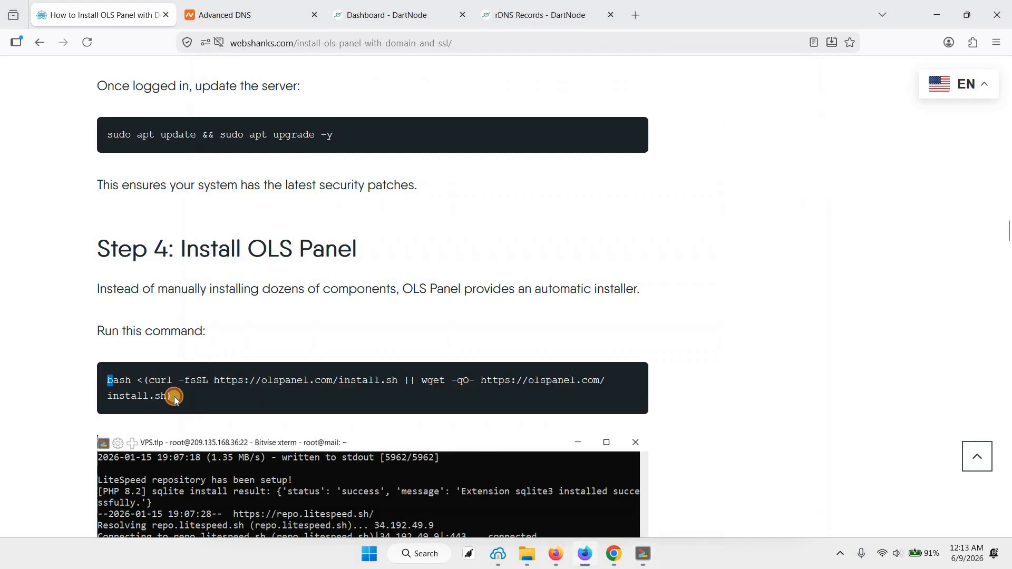
Step: Copy the OLS Panel installer command (olspanel.com/install.sh) from the guide's Step 4 and run it in the VPS terminal
triple_click(171, 397)
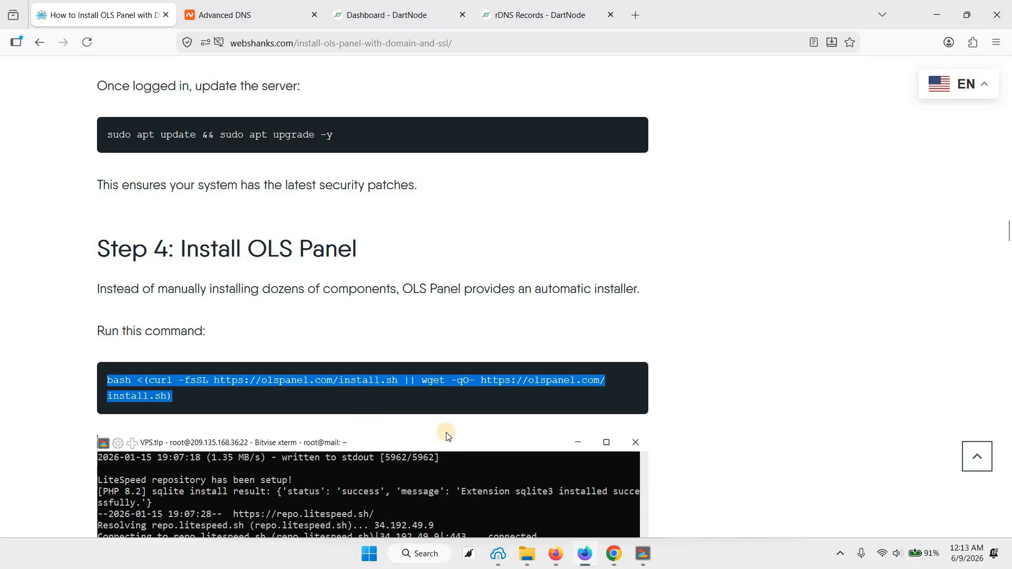
left_click(638, 551)
right_click(443, 394)
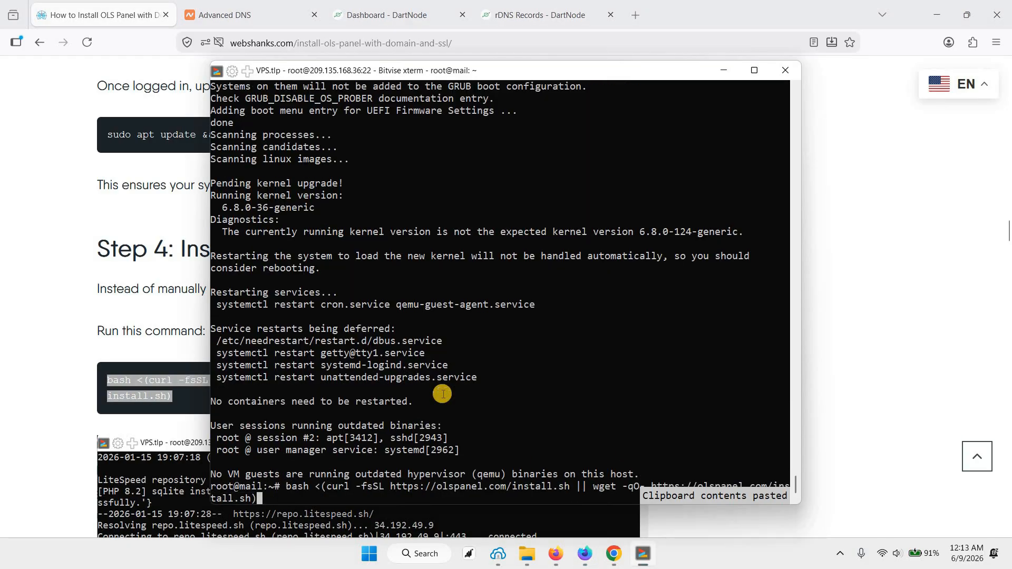
key("Return")
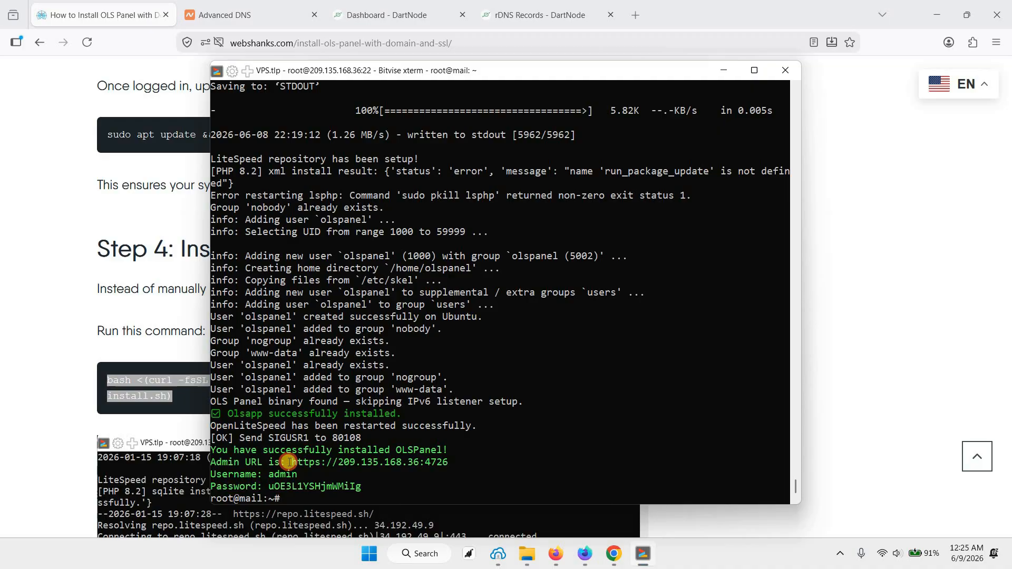
left_click_drag(293, 462, 446, 464)
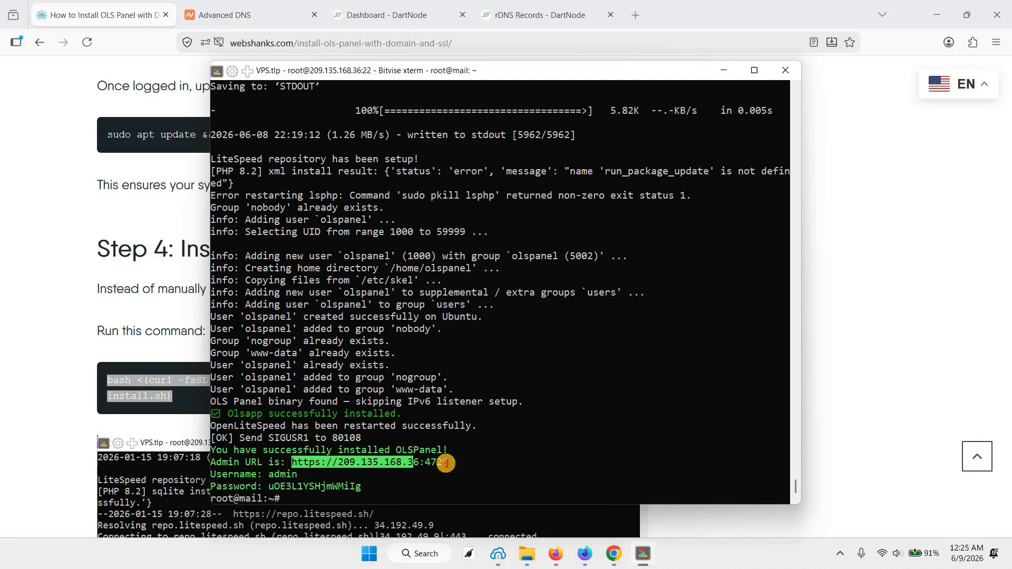
left_click(594, 38)
key("ctrl+t")
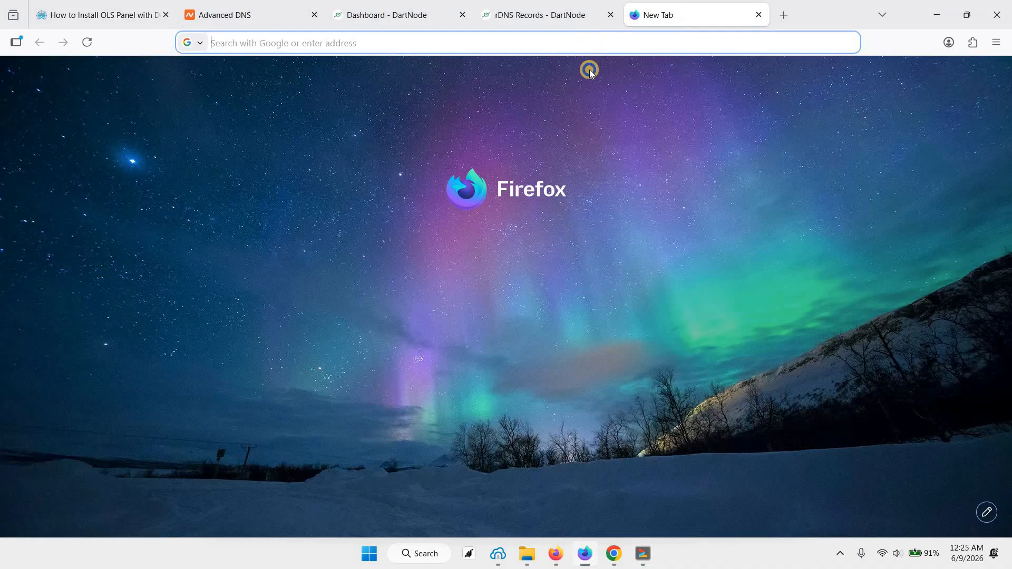
right_click(593, 42)
left_click(640, 157)
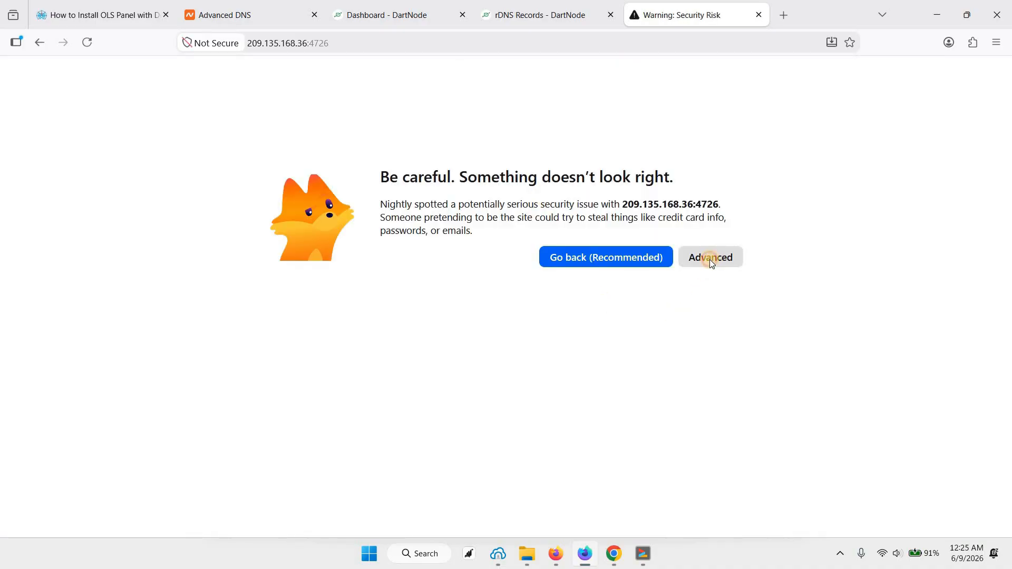
left_click(709, 258)
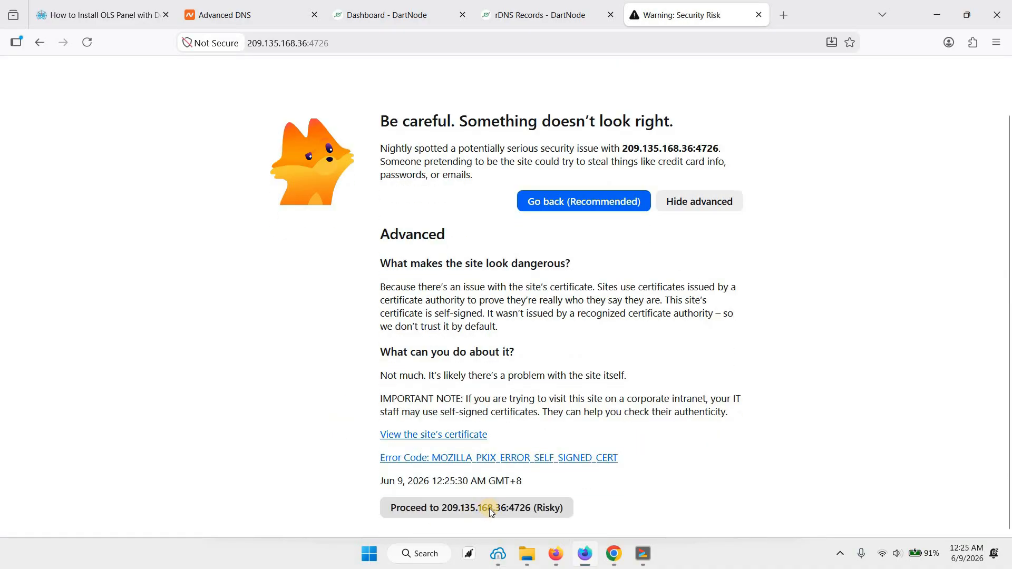
left_click(489, 508)
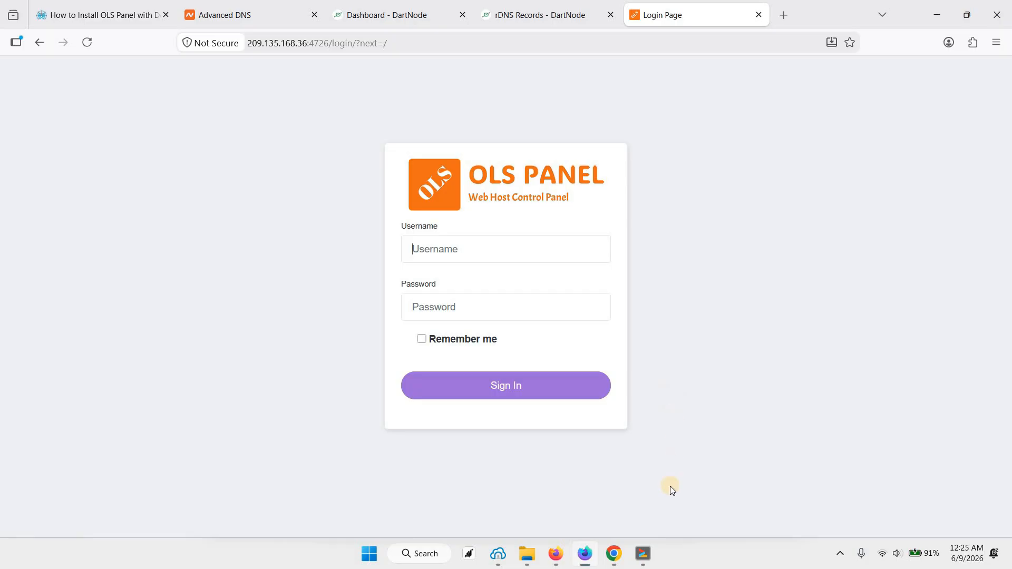
Step: Copy the generated admin password from the terminal and sign in to OLS Panel with the username admin and that password
key("alt+Tab")
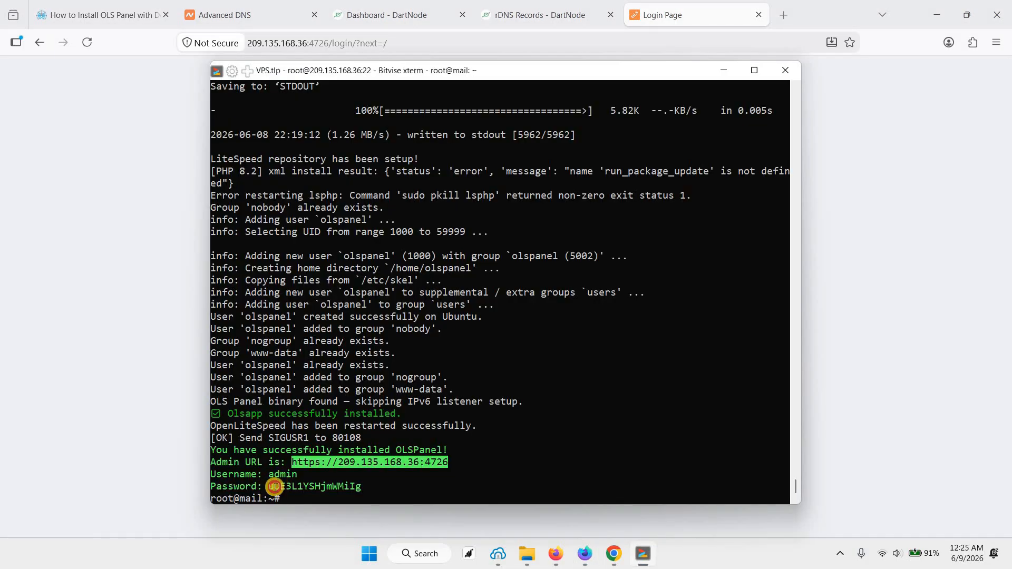
left_click_drag(274, 486, 361, 486)
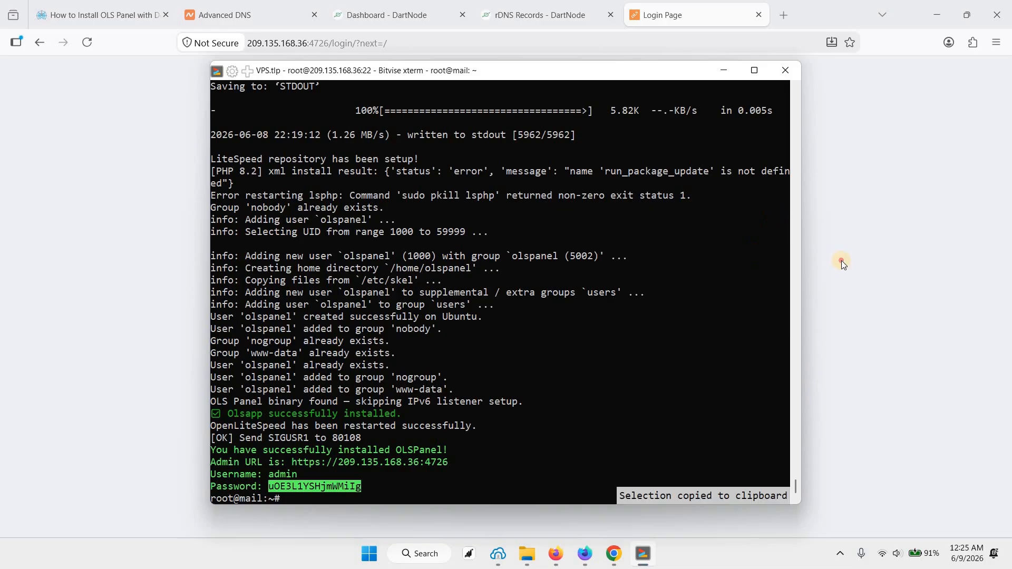
key("alt+Tab")
left_click(479, 258)
type("admin")
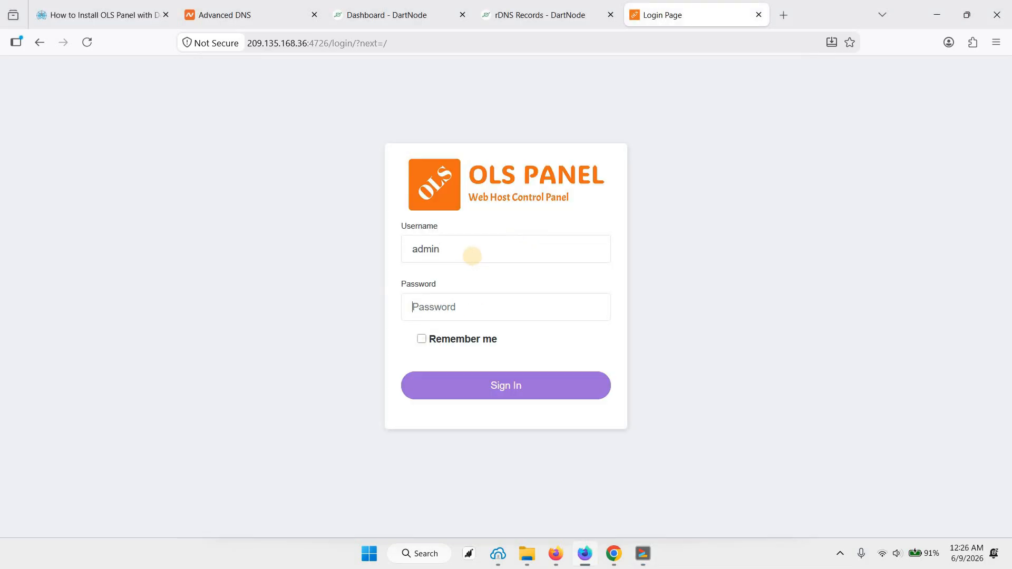
key("ctrl+v")
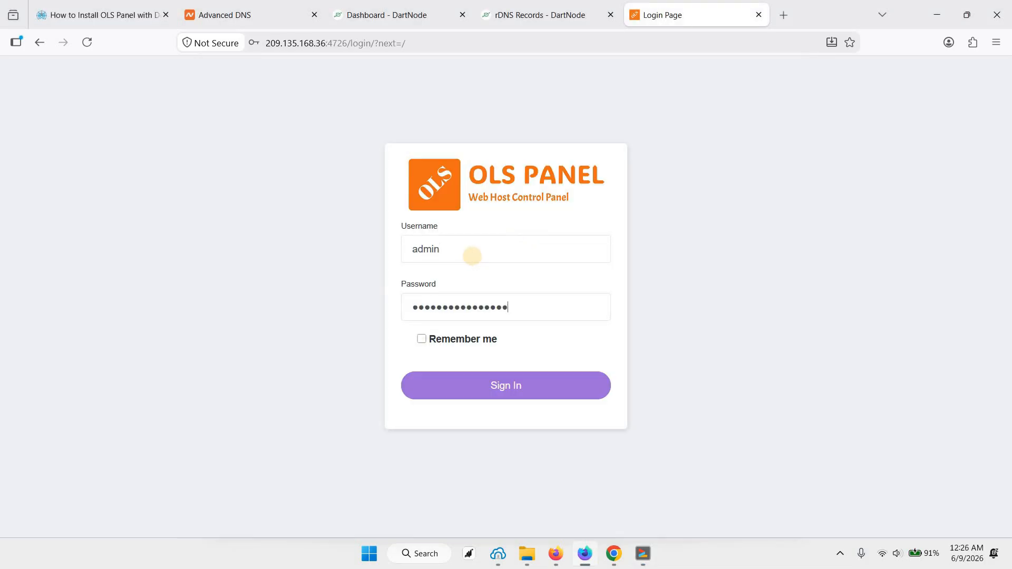
key("Return")
left_click(443, 169)
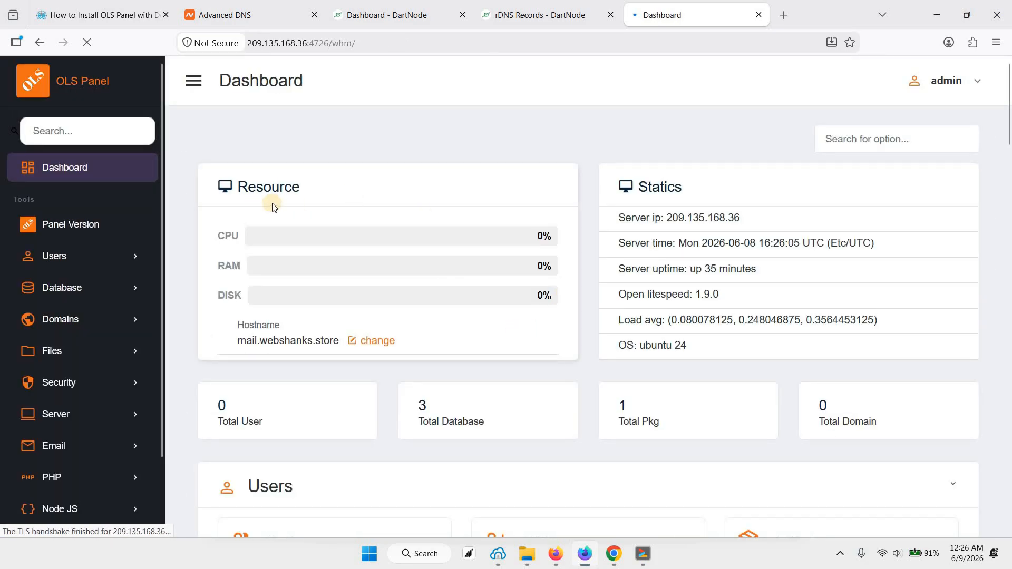
Step: Start adding a user in OLS Panel with the domain webshanks.store and PHP version 8.5
scroll(434, 383, "down", 5)
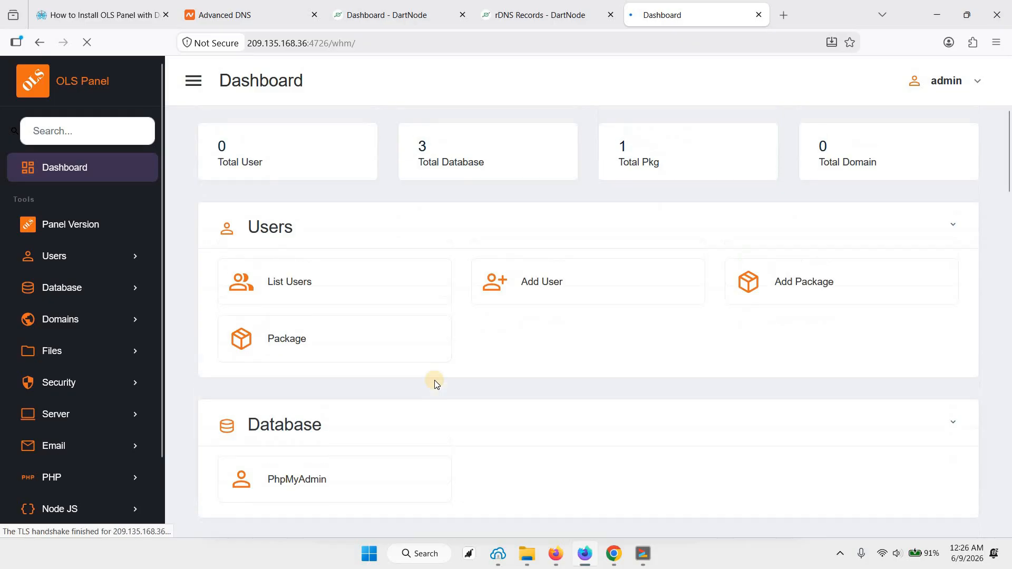
scroll(435, 381, "up", 5)
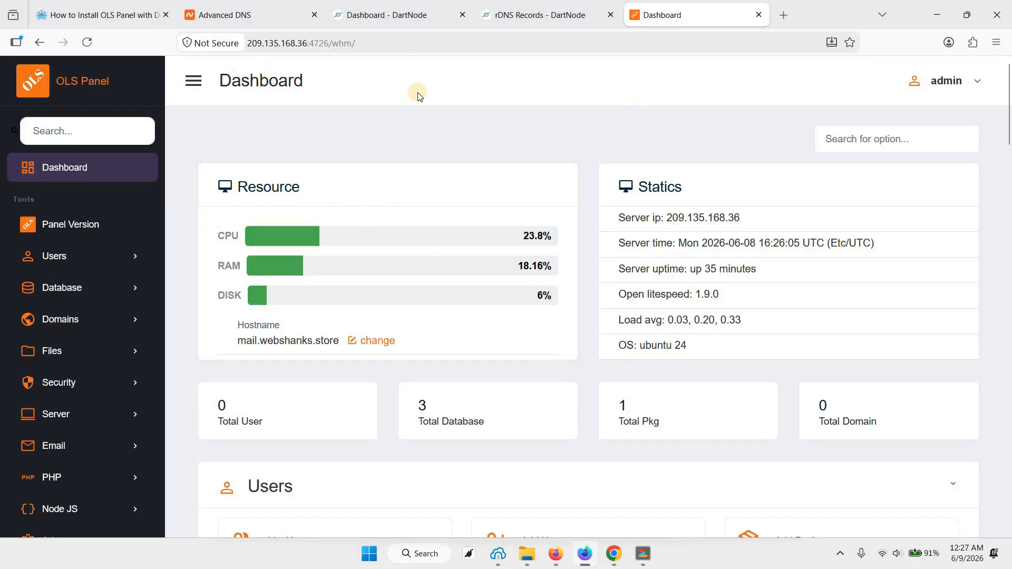
left_click(82, 263)
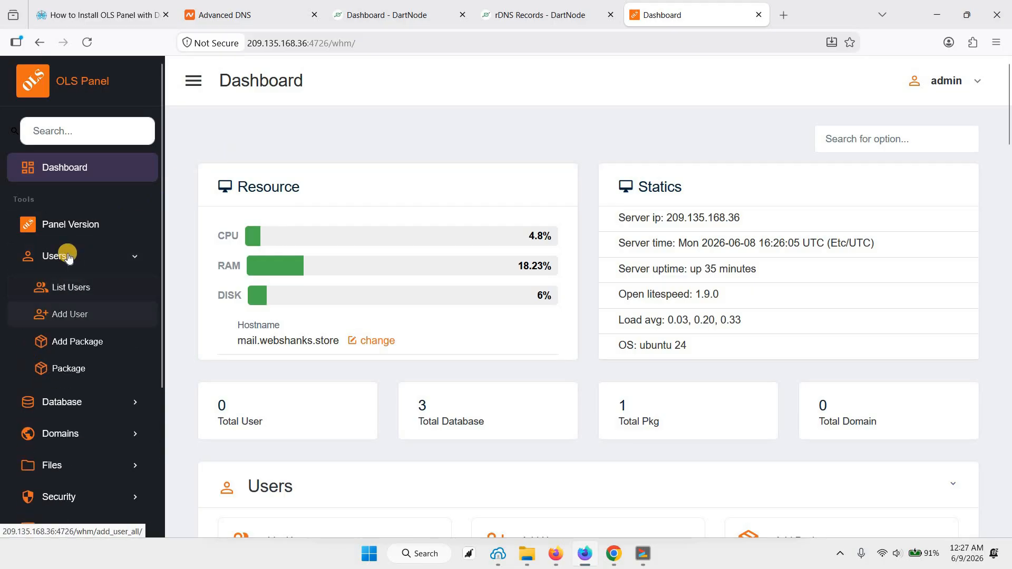
left_click(73, 316)
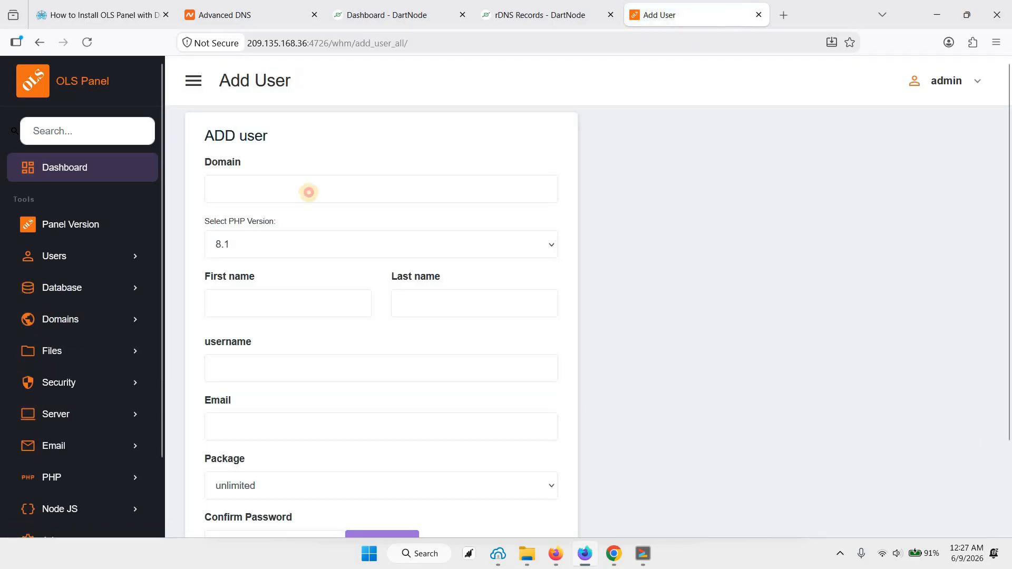
type("web")
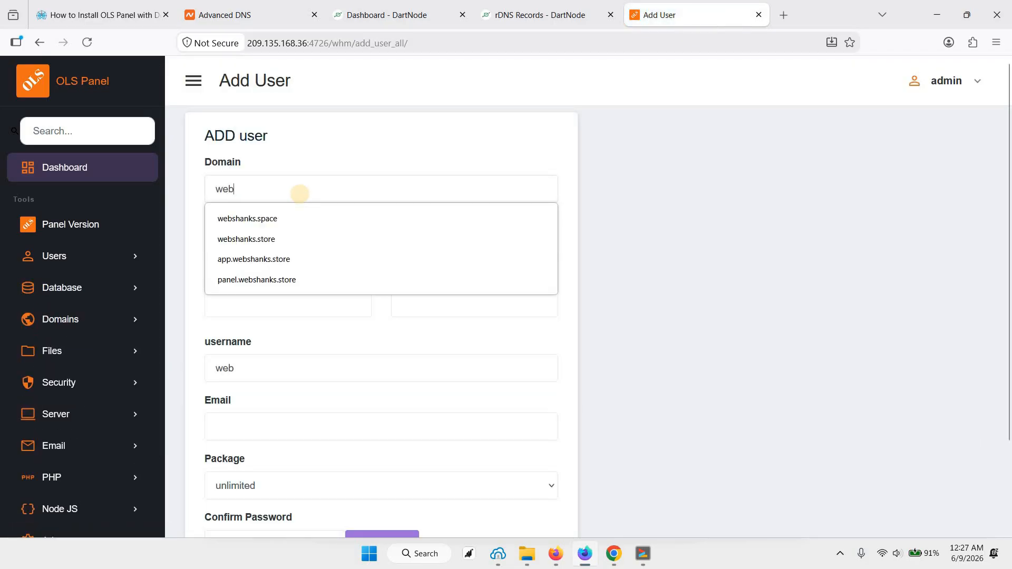
type("shanks.store")
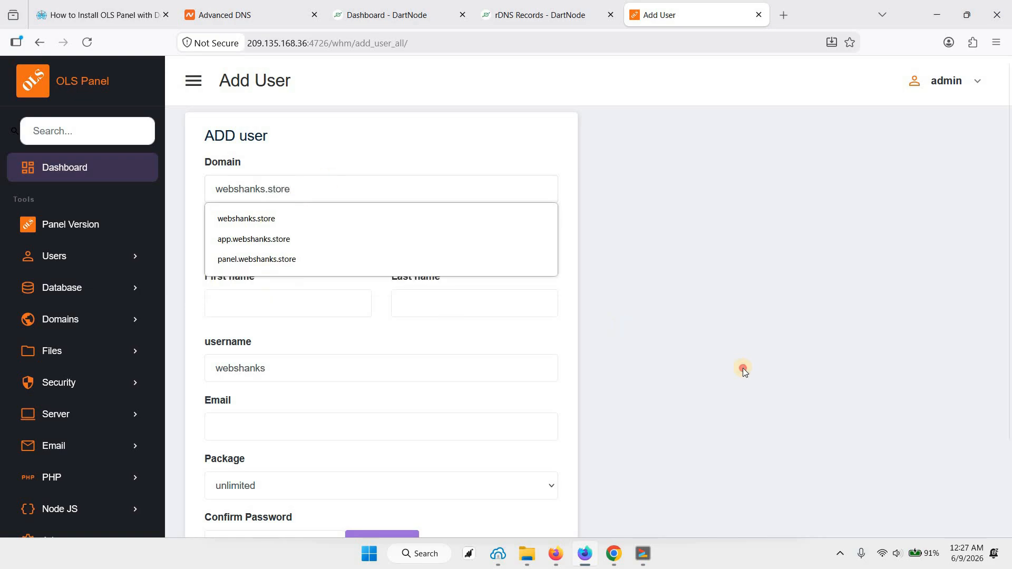
left_click(359, 284)
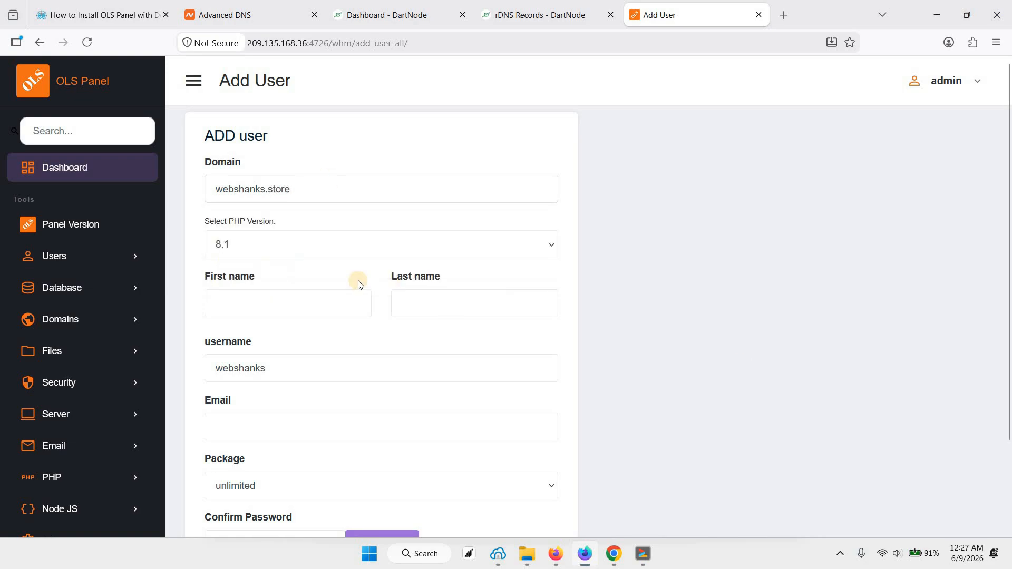
left_click(247, 245)
left_click(240, 342)
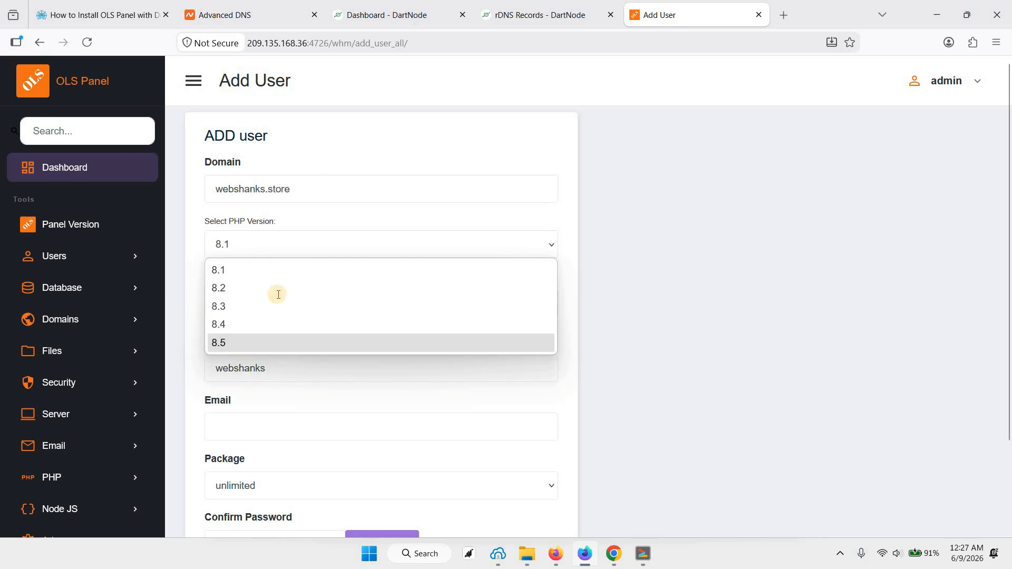
Step: Fill in the new user's first name, last name and email address
left_click(281, 299)
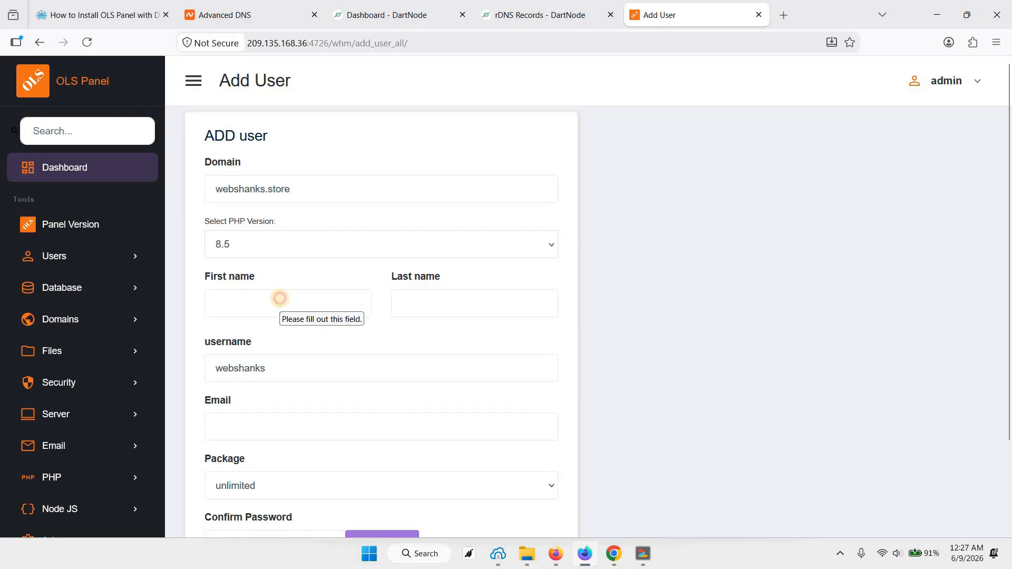
type("Web")
left_click(453, 312)
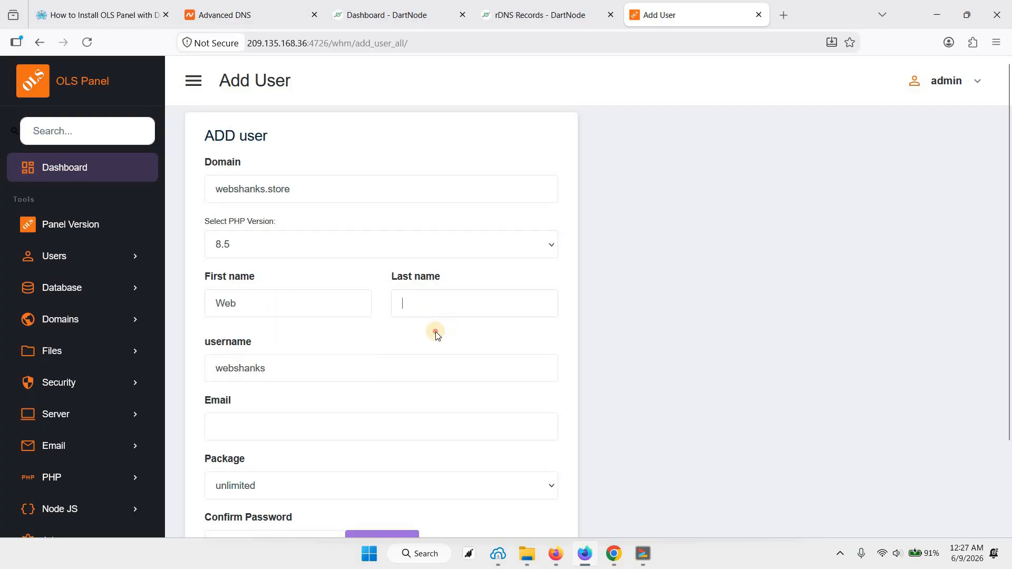
type("Shanks")
scroll(295, 235, "down", 1)
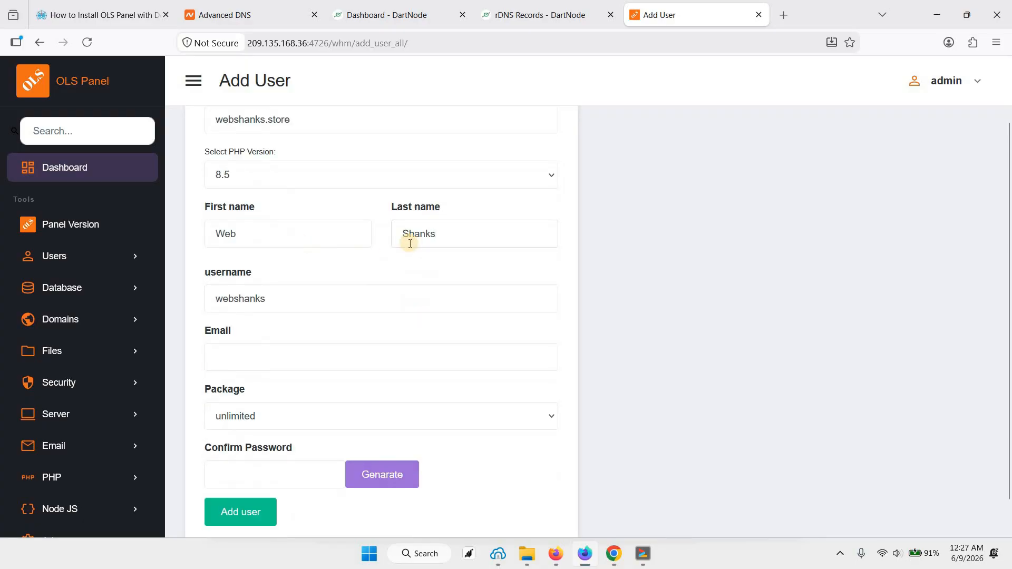
left_click(263, 363)
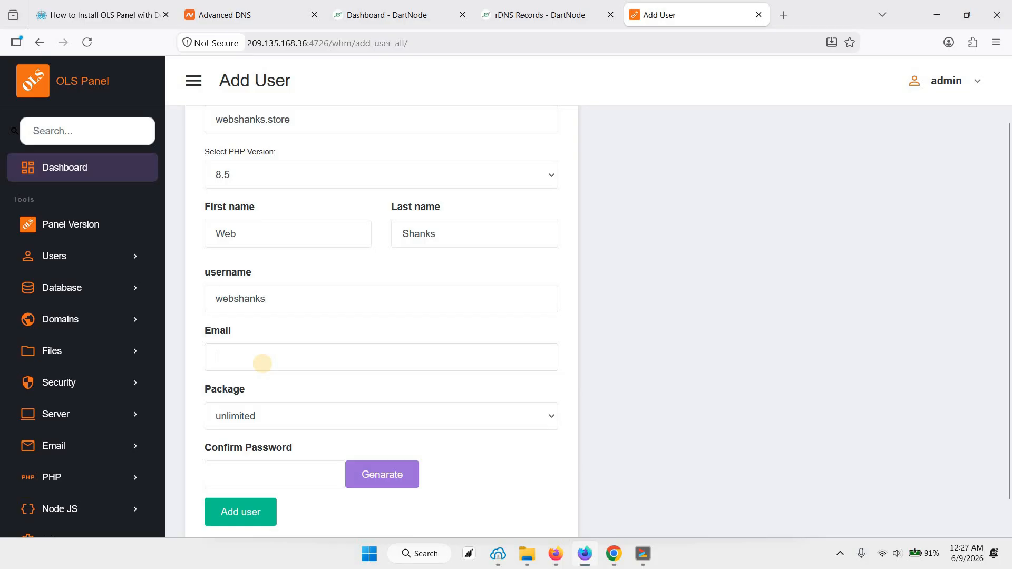
type("we")
key("Return")
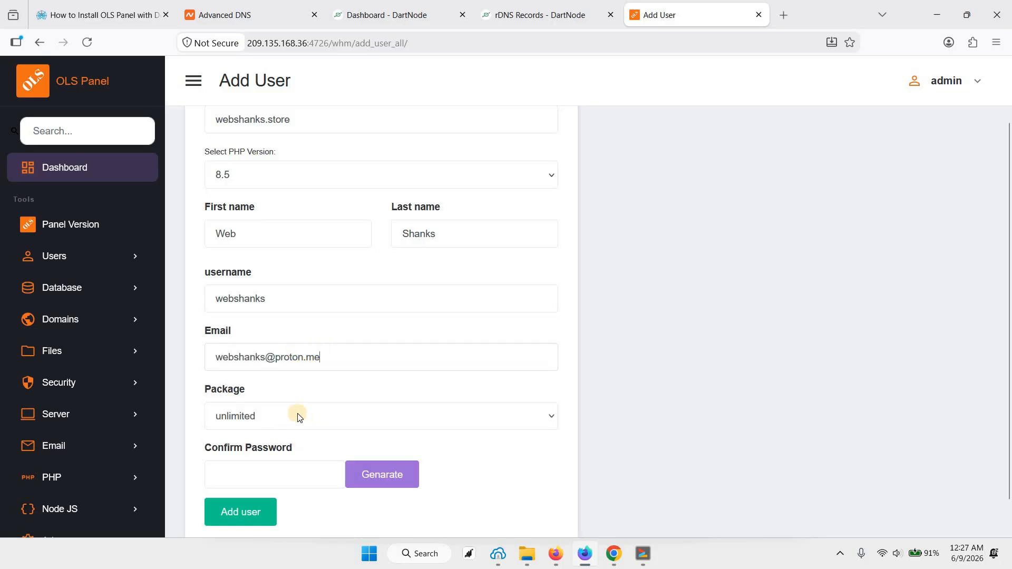
Step: Enter the new user's account password, keep the unlimited package, and add the user
scroll(270, 378, "down", 1)
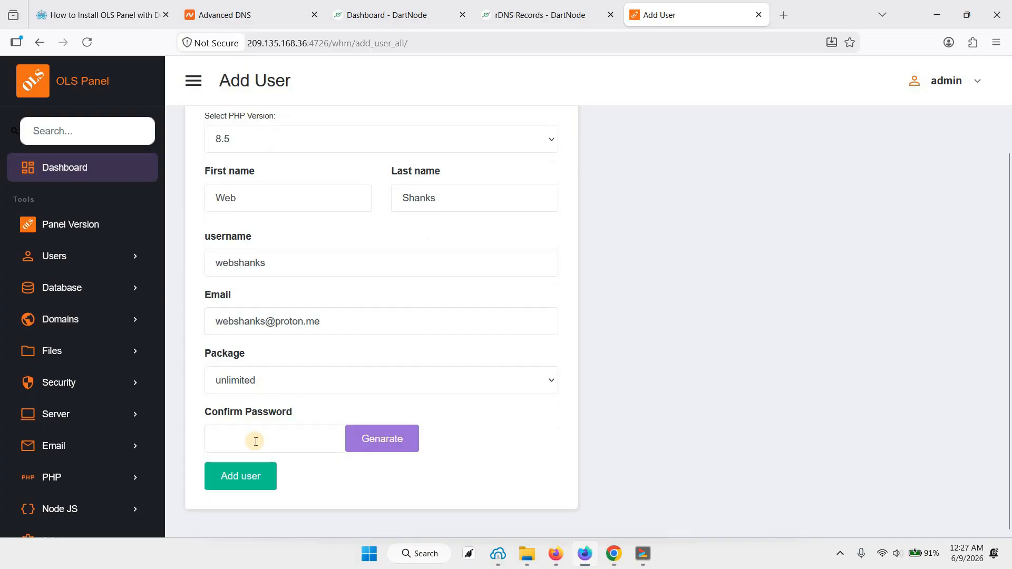
type("d")
key("BackSpace")
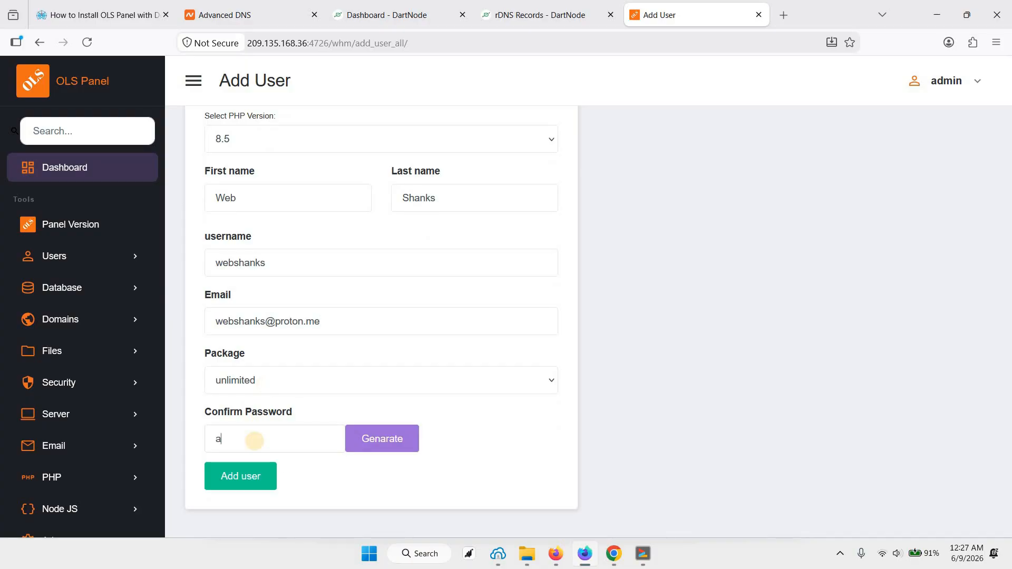
type("admin123")
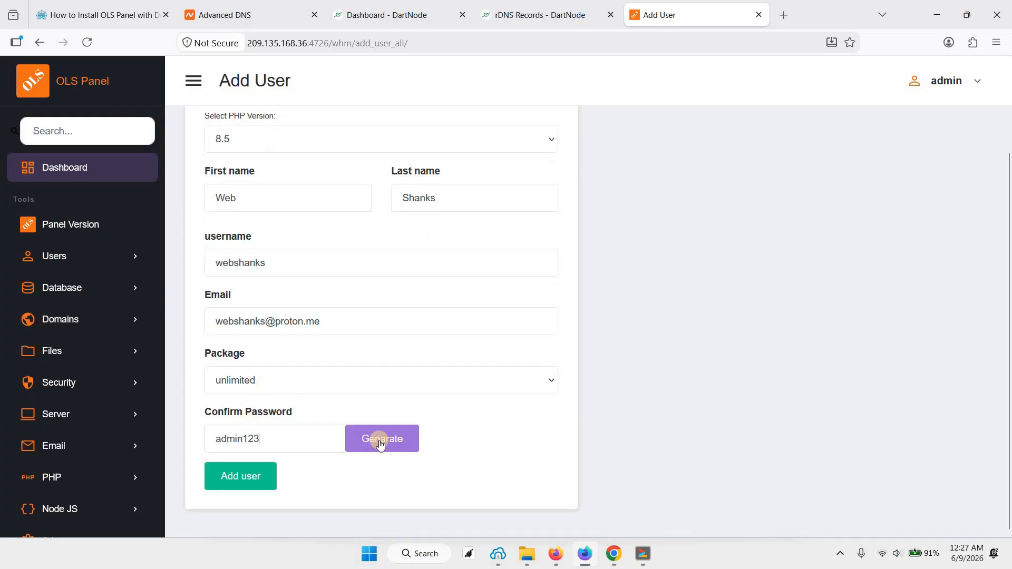
double_click(269, 439)
left_click(270, 441)
left_click(244, 488)
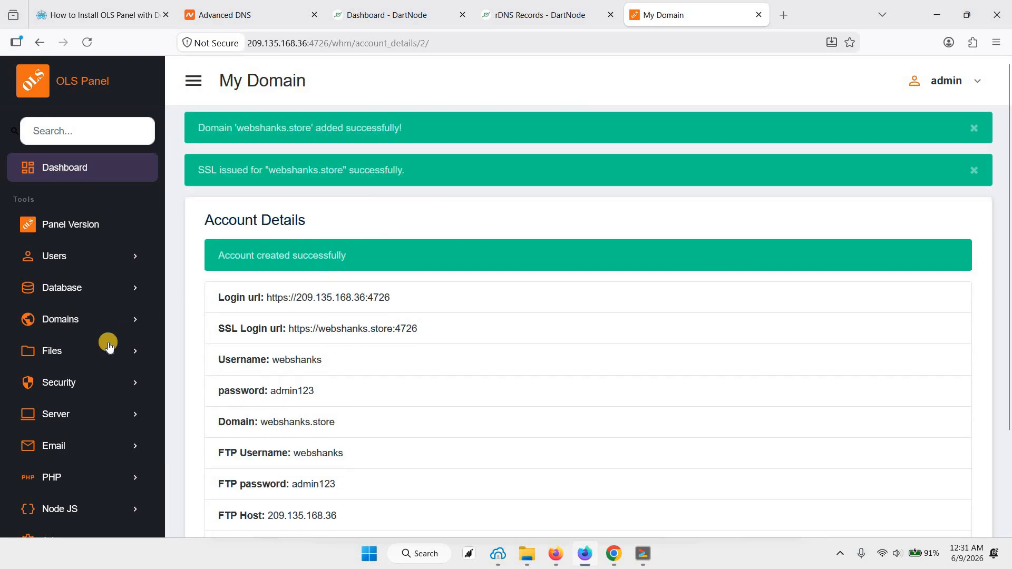
Step: Fill in a new domain for the user webshanks: panel.webshanks.store with PHP version 8.5
left_click(90, 319)
left_click(68, 351)
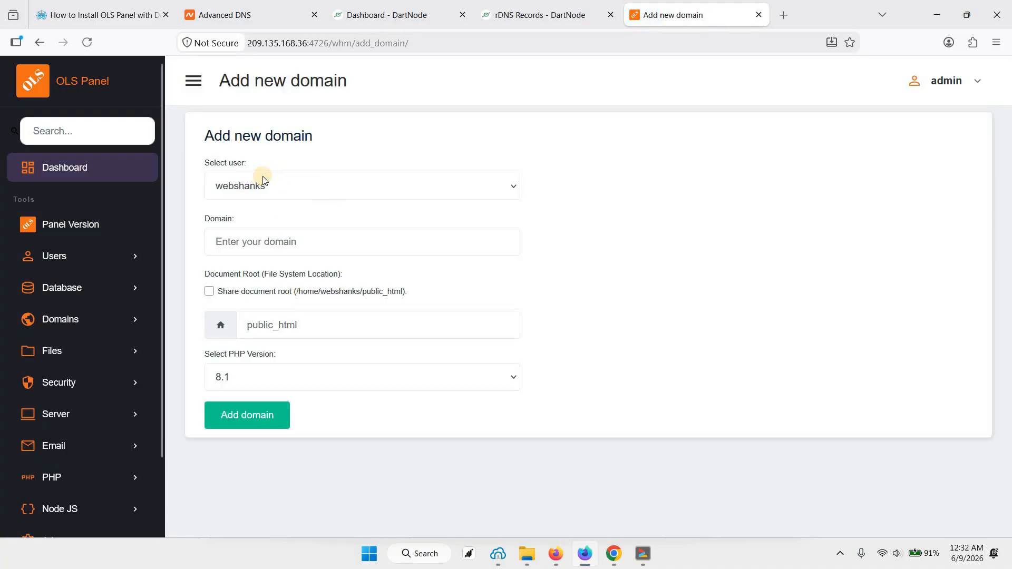
left_click(295, 243)
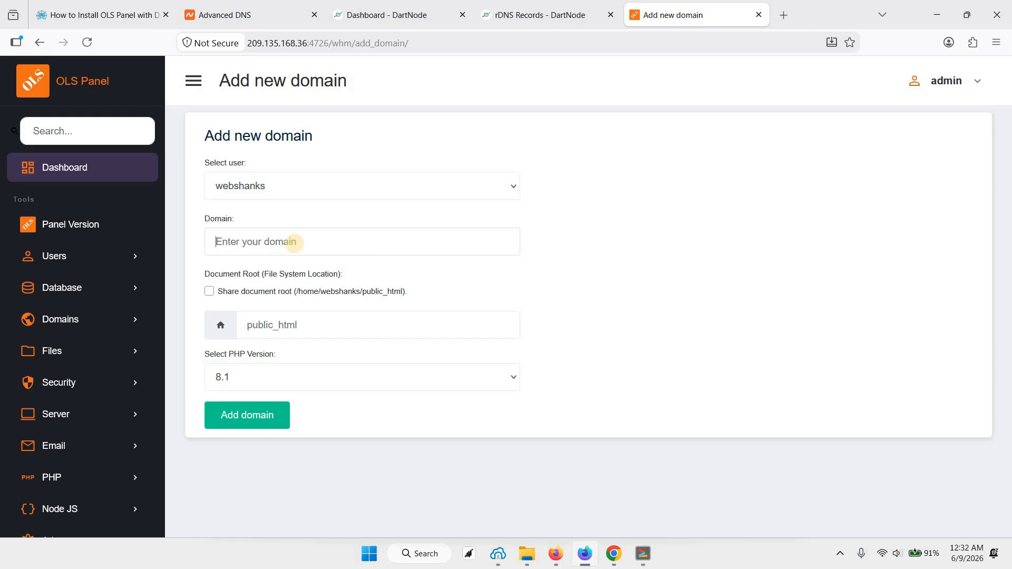
type("pa")
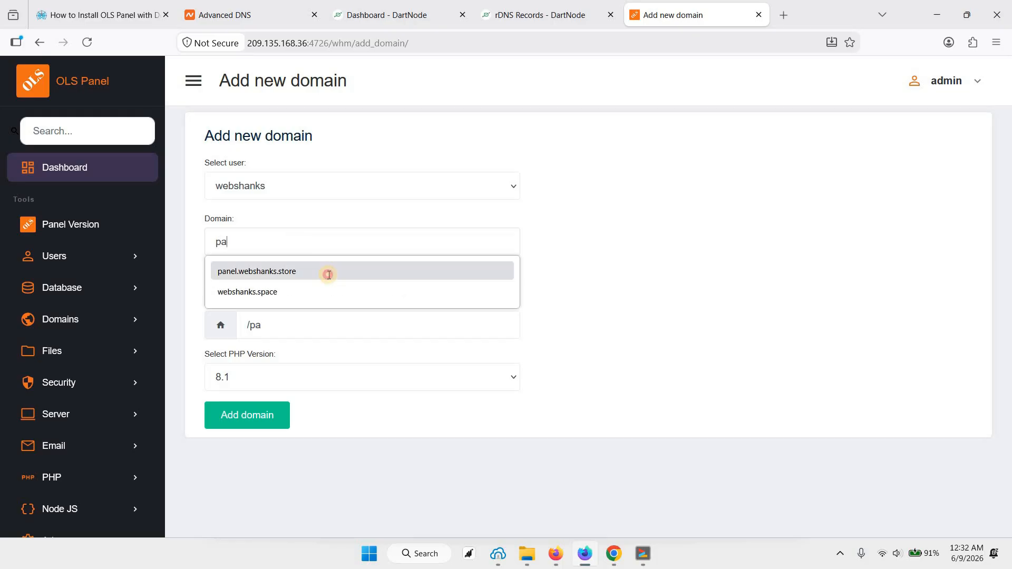
left_click(324, 272)
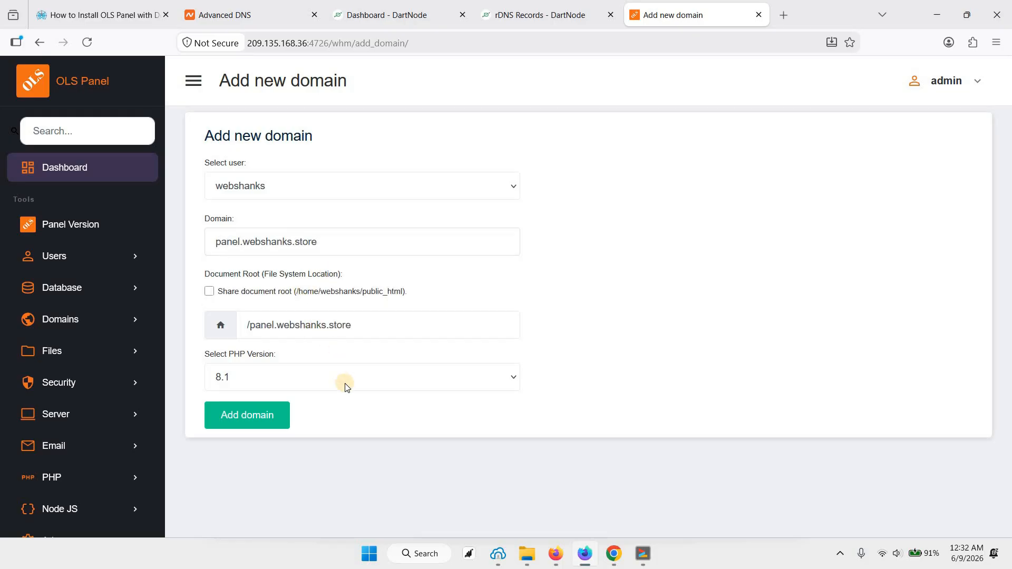
left_click(270, 380)
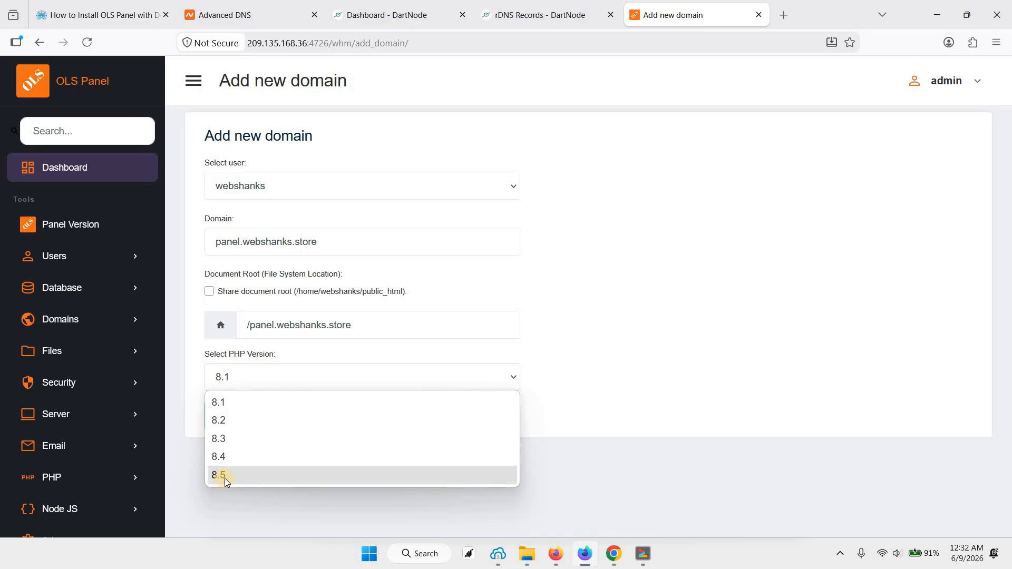
left_click(312, 474)
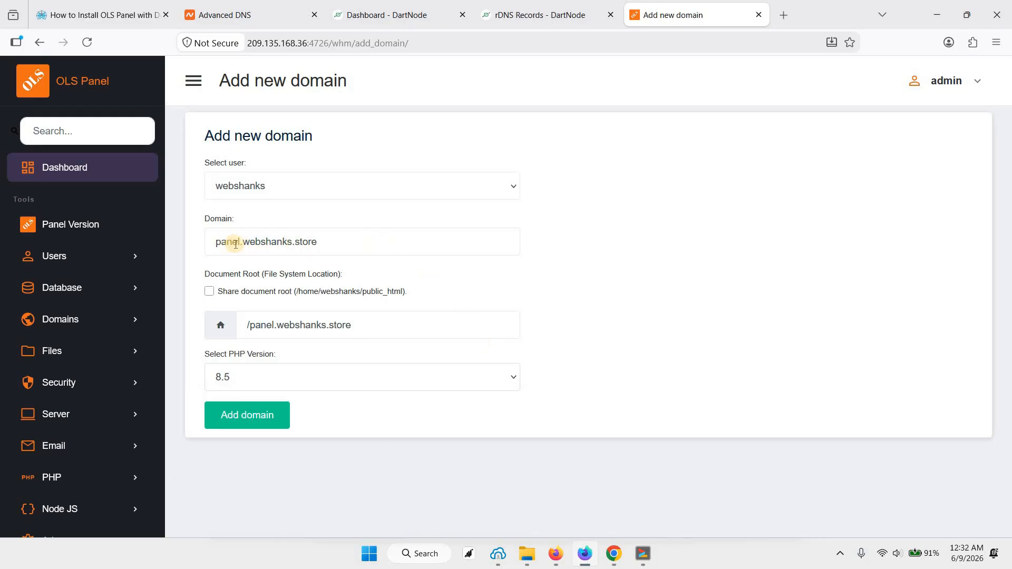
Step: In Namecheap's Advanced DNS for webshanks.store, start a new A record with the host panel
left_click(245, 19)
scroll(383, 260, "up", 3)
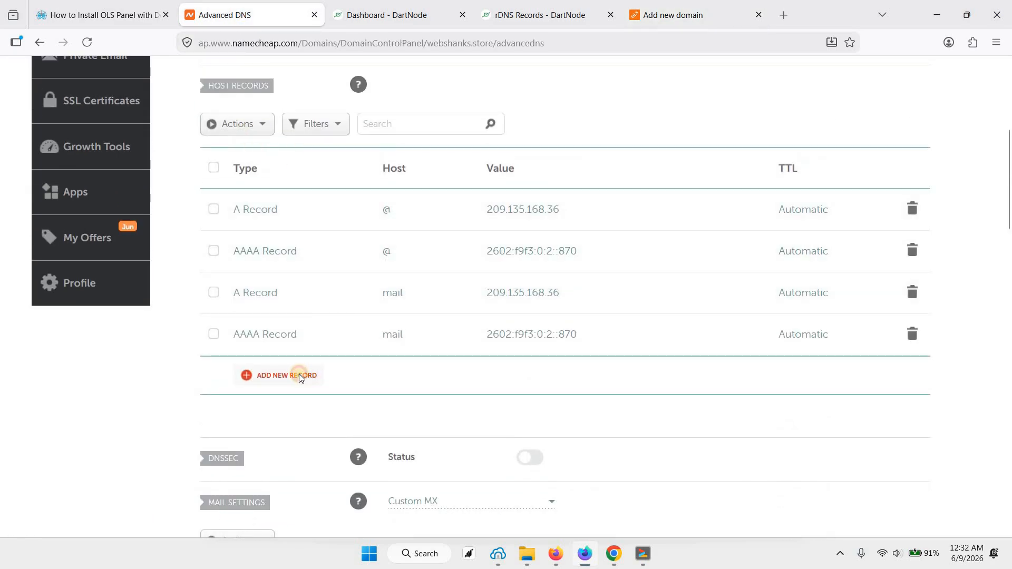
left_click(299, 375)
left_click(271, 258)
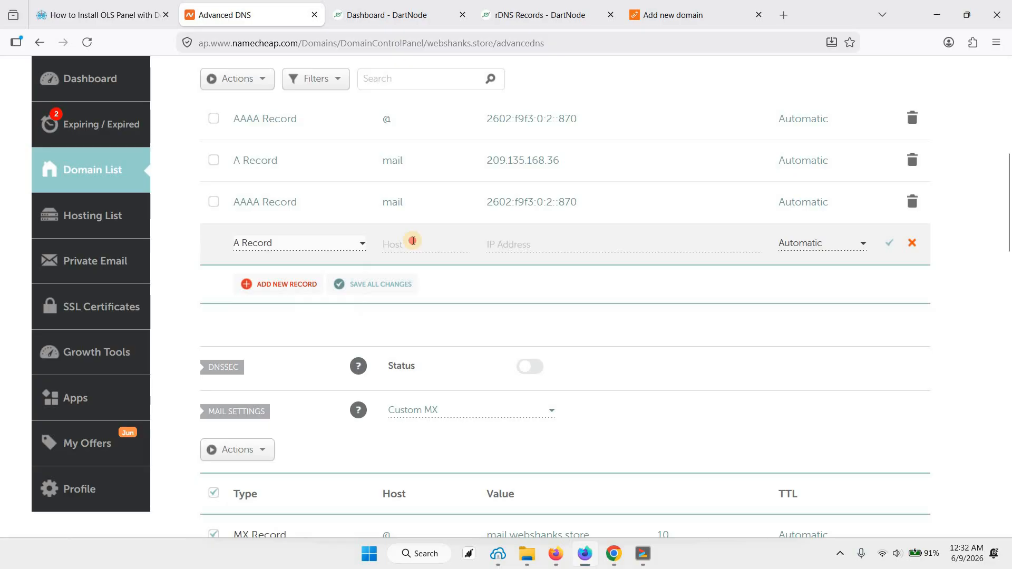
left_click(412, 241)
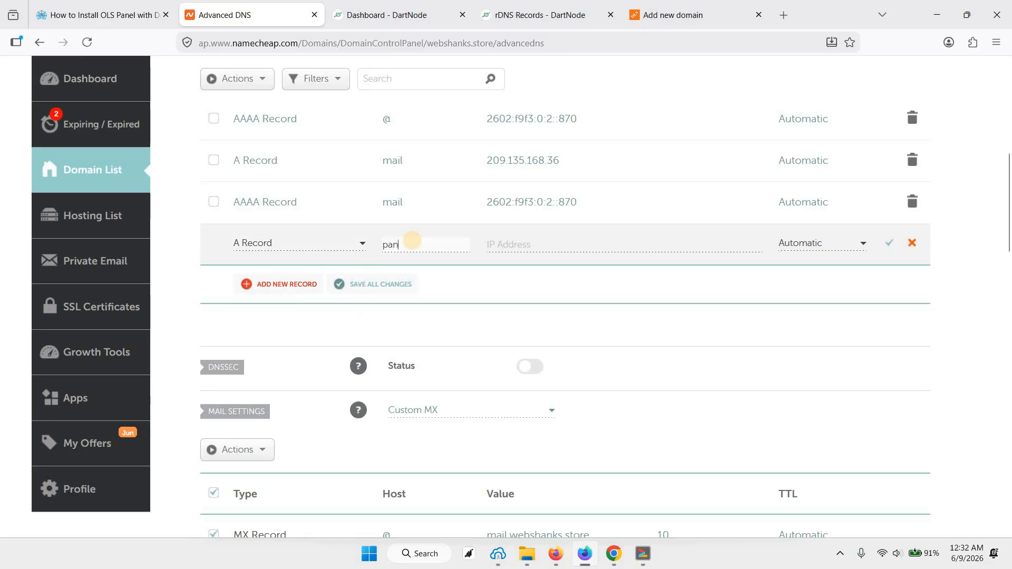
Step: Copy the IP address 209.135.168.36 from the mail A record into the panel record and save it, leaving the mail record unedited
scroll(552, 222, "up", 1)
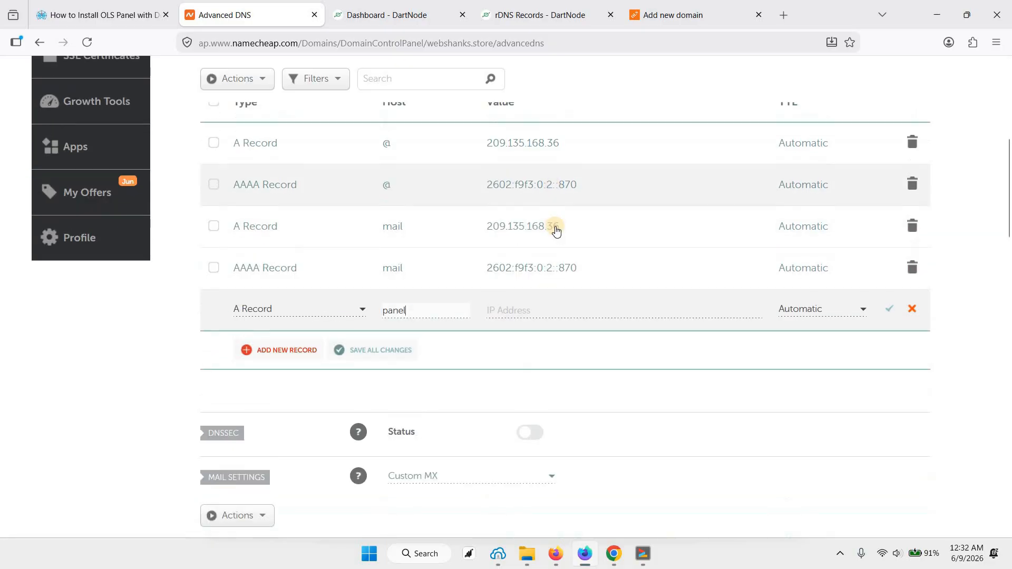
left_click(570, 229)
left_click(480, 229)
key("ctrl+c")
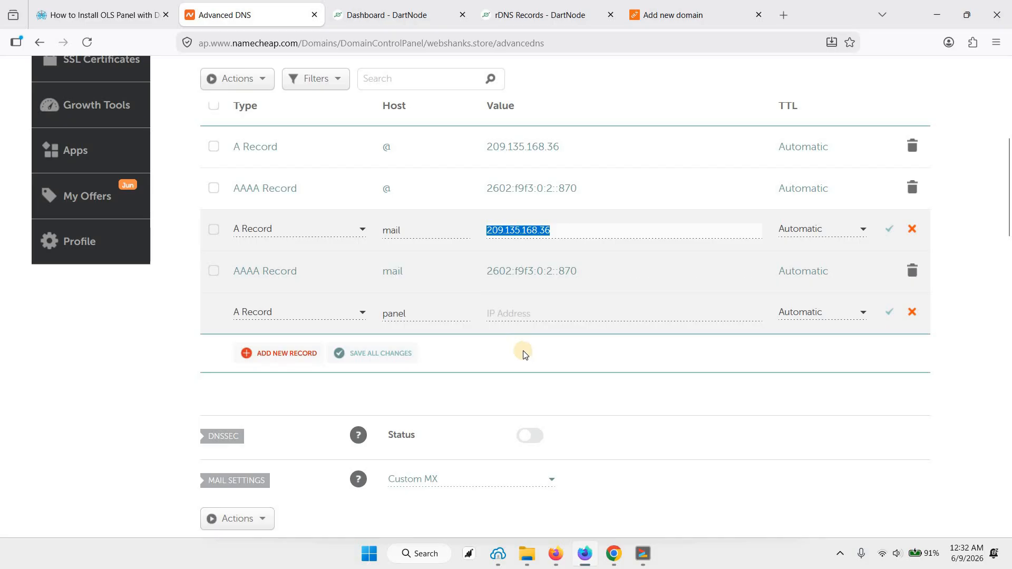
left_click(512, 317)
key("ctrl+v")
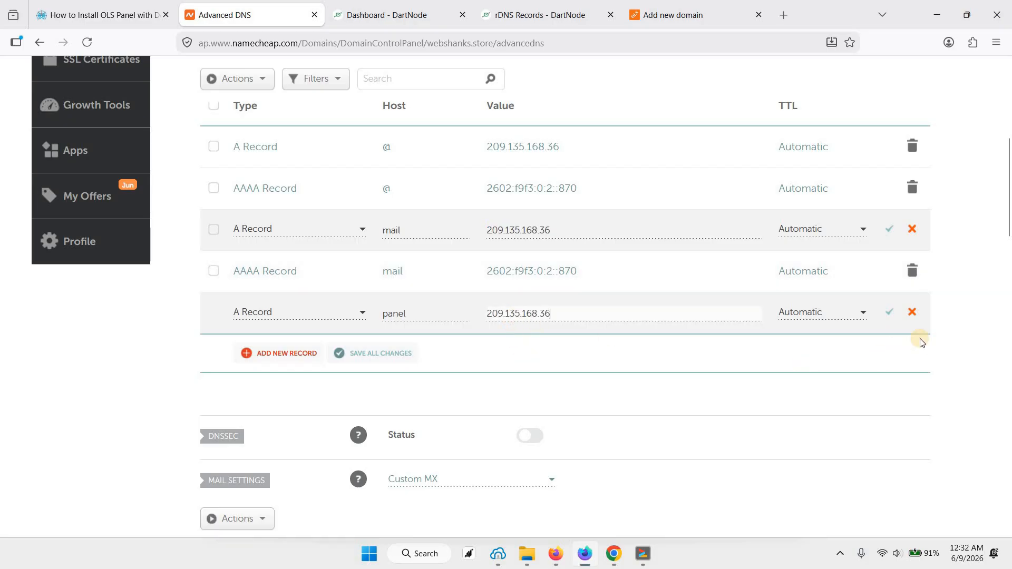
left_click(889, 315)
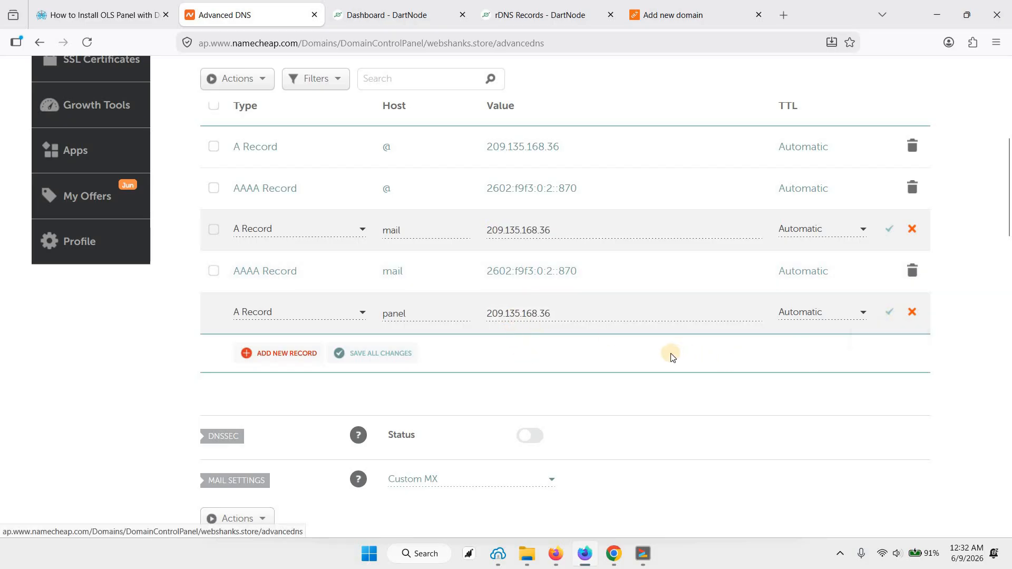
left_click(909, 234)
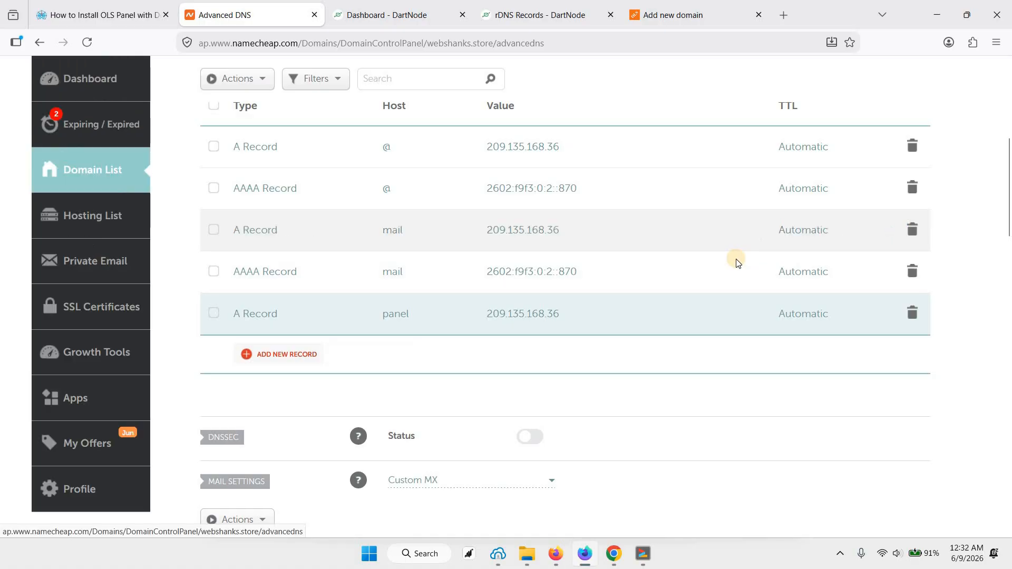
scroll(728, 247, "down", 2)
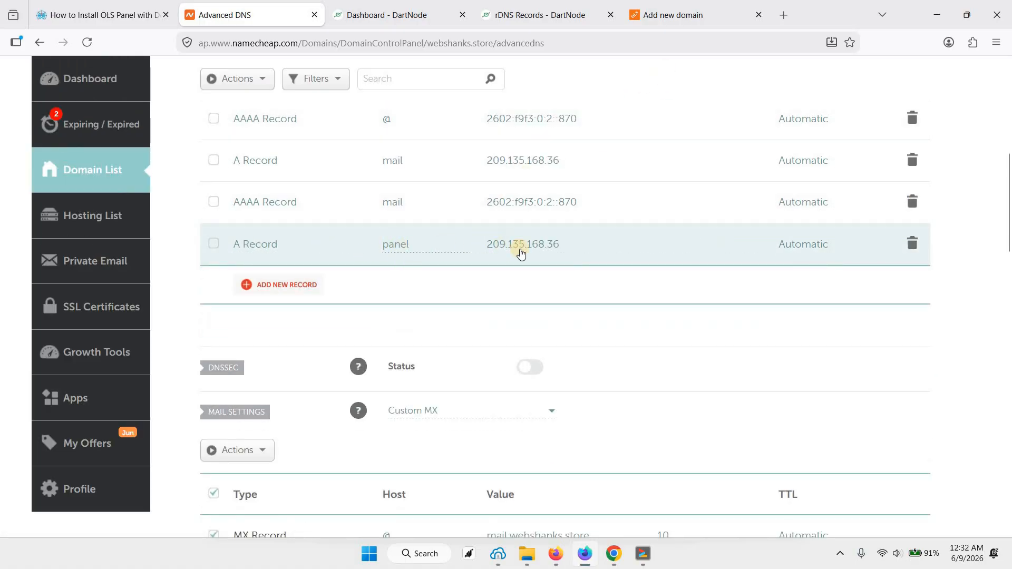
Step: Switch back to OLS Panel, submit the panel.webshanks.store domain, and issue the panel SSL for it
left_click(672, 14)
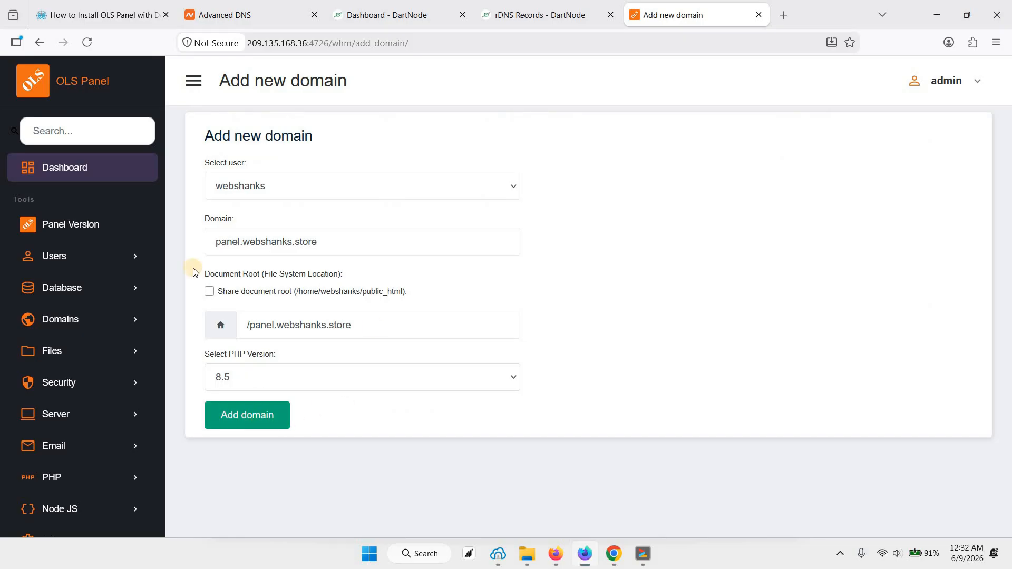
left_click(255, 420)
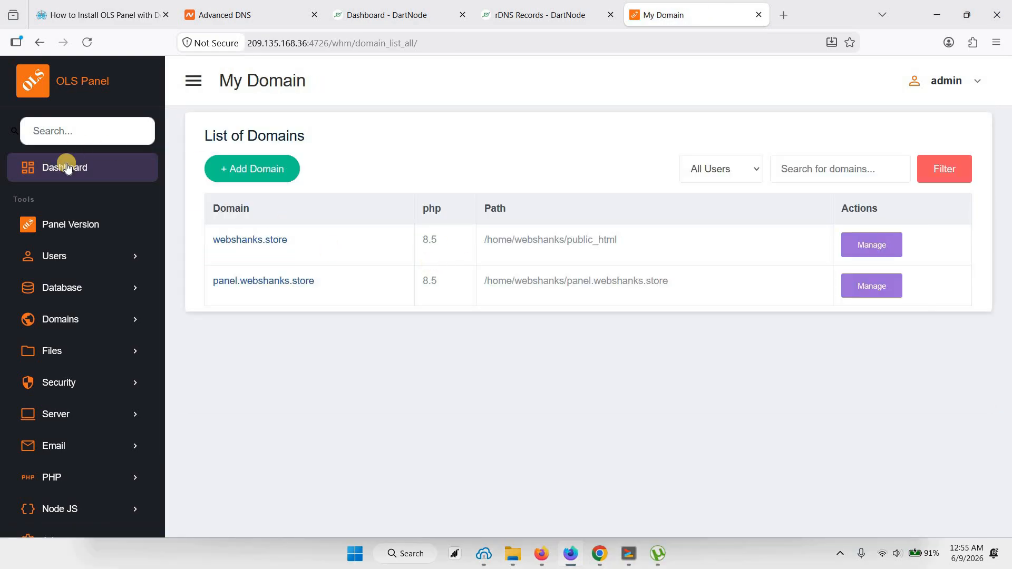
left_click(67, 168)
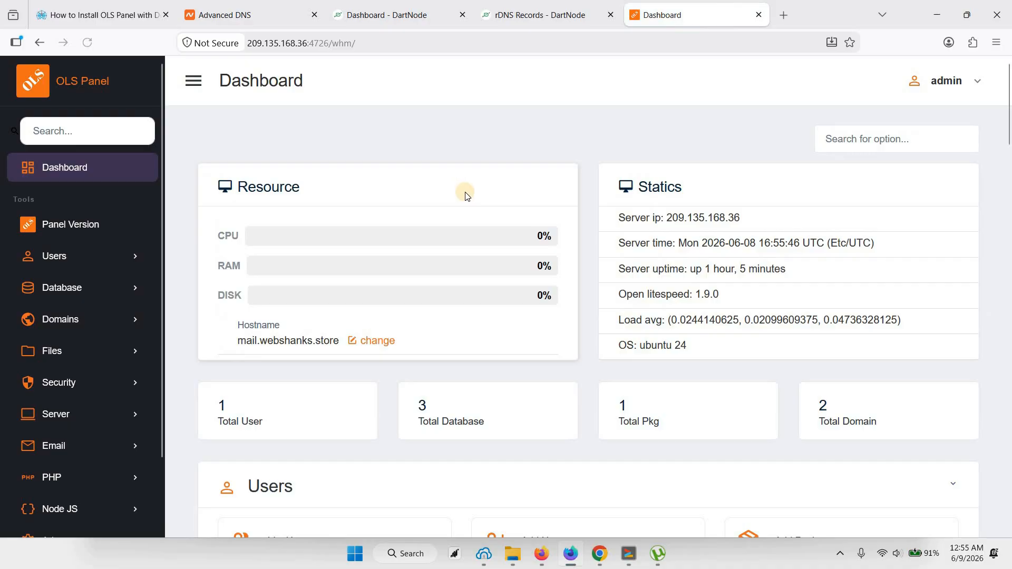
scroll(508, 182, "down", 12)
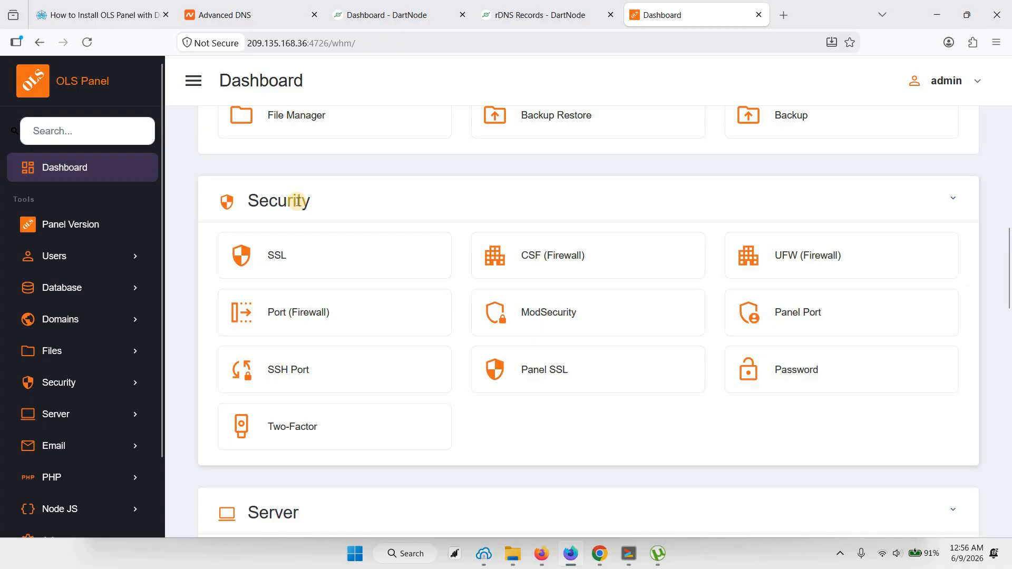
left_click(538, 376)
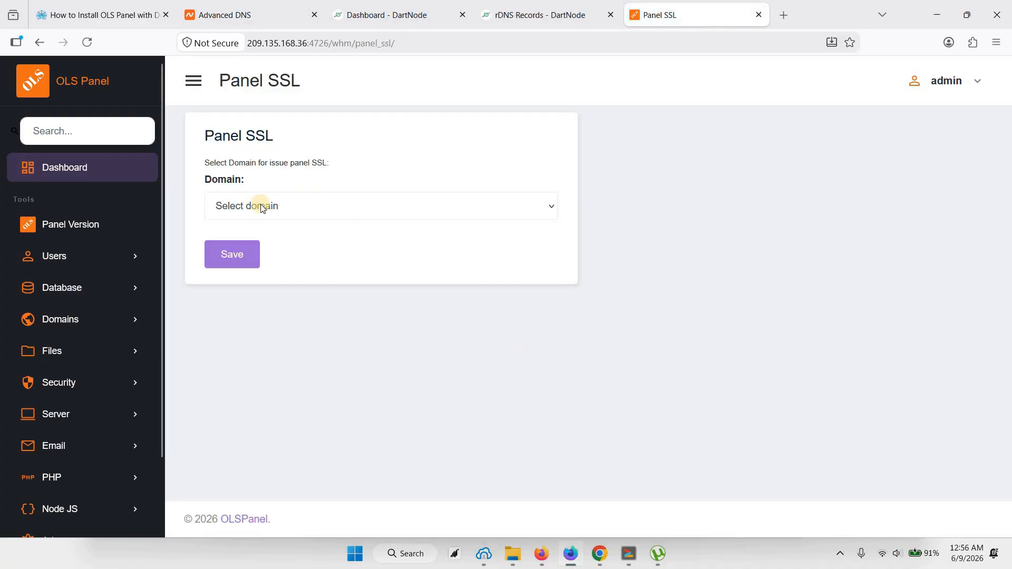
left_click(262, 207)
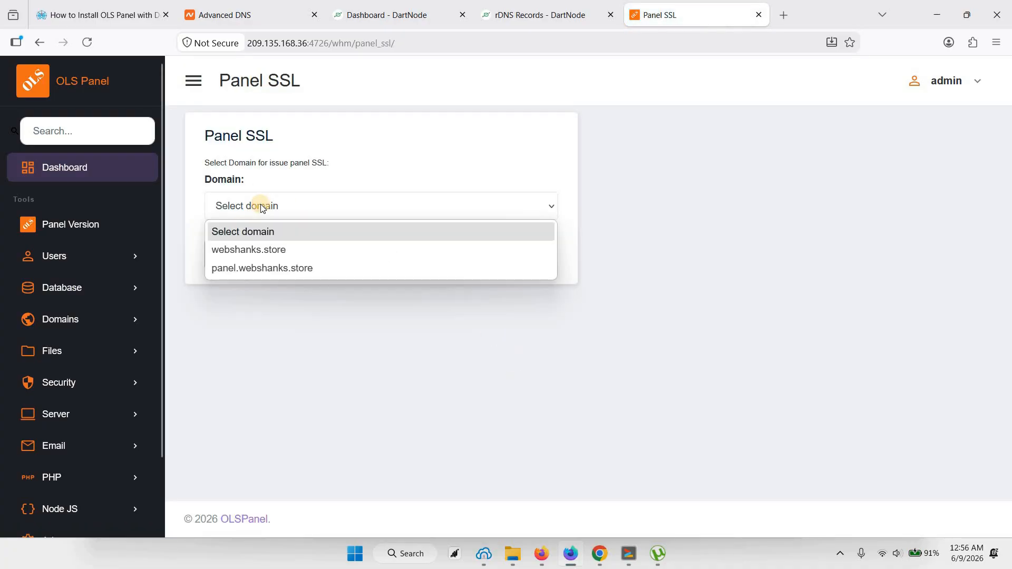
left_click(258, 267)
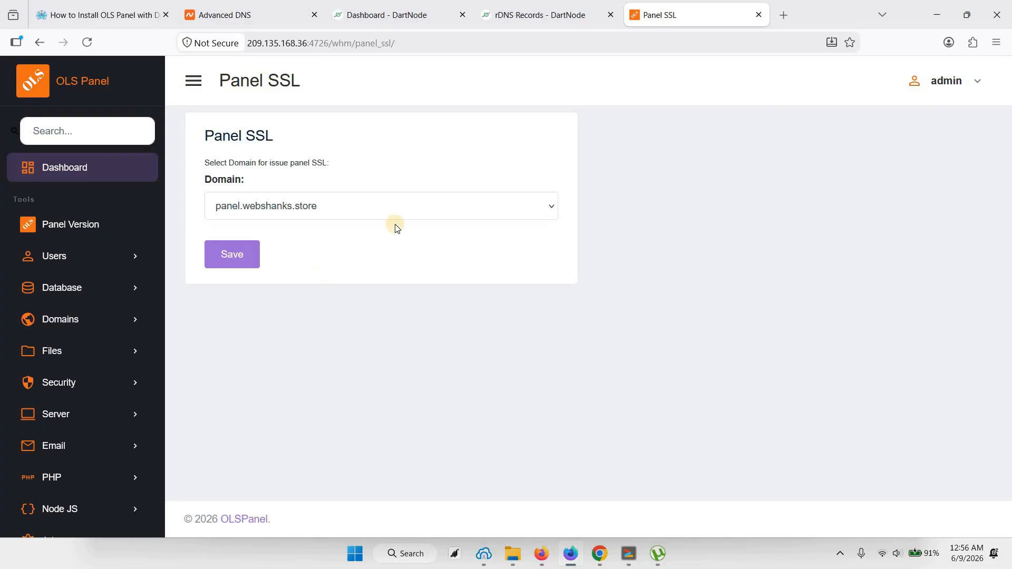
left_click(237, 264)
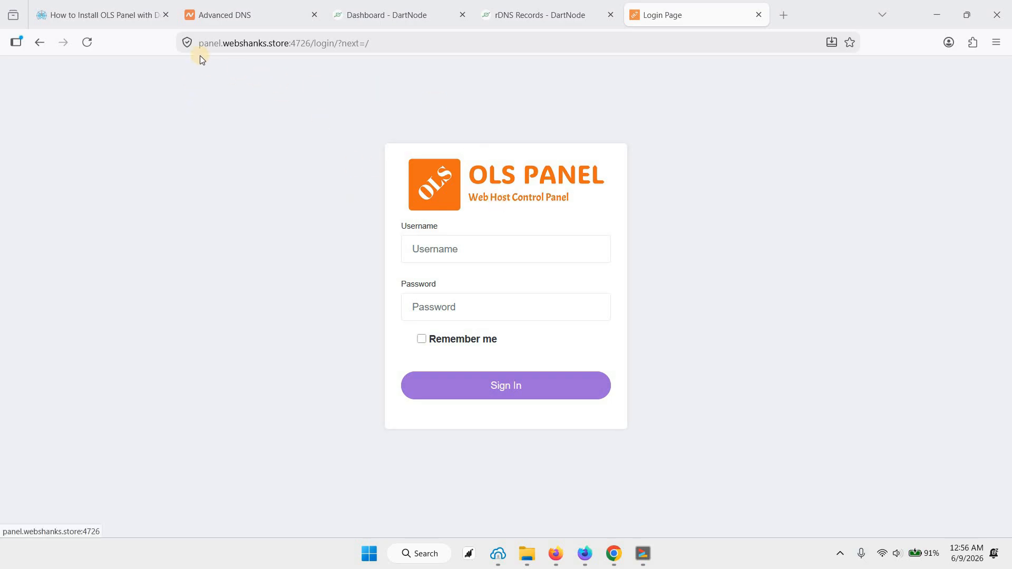
Step: Copy the admin password from the terminal, sign in to OLS Panel as admin with that password, and decline saving it in the browser
key("alt+Tab")
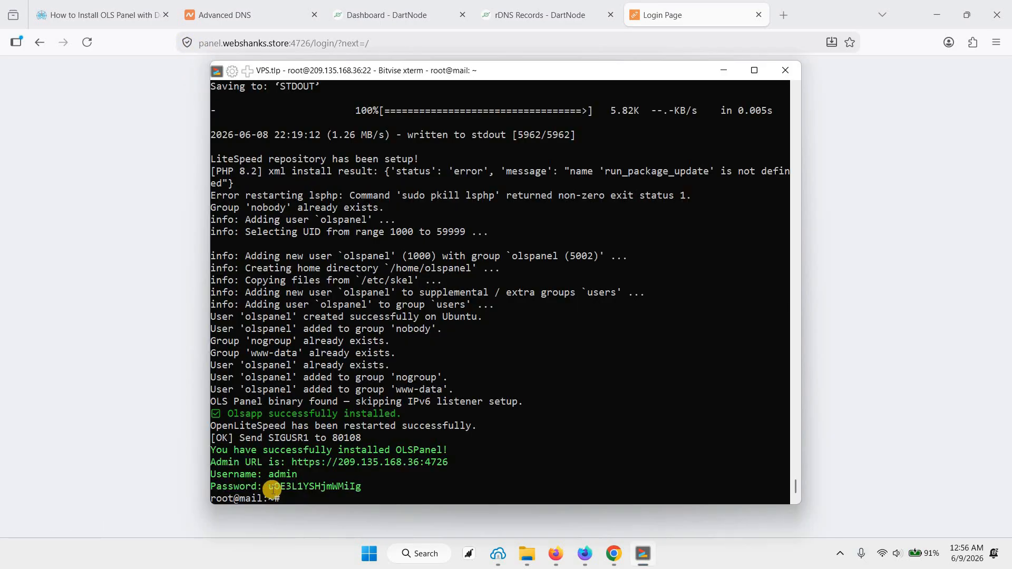
left_click_drag(269, 487, 359, 484)
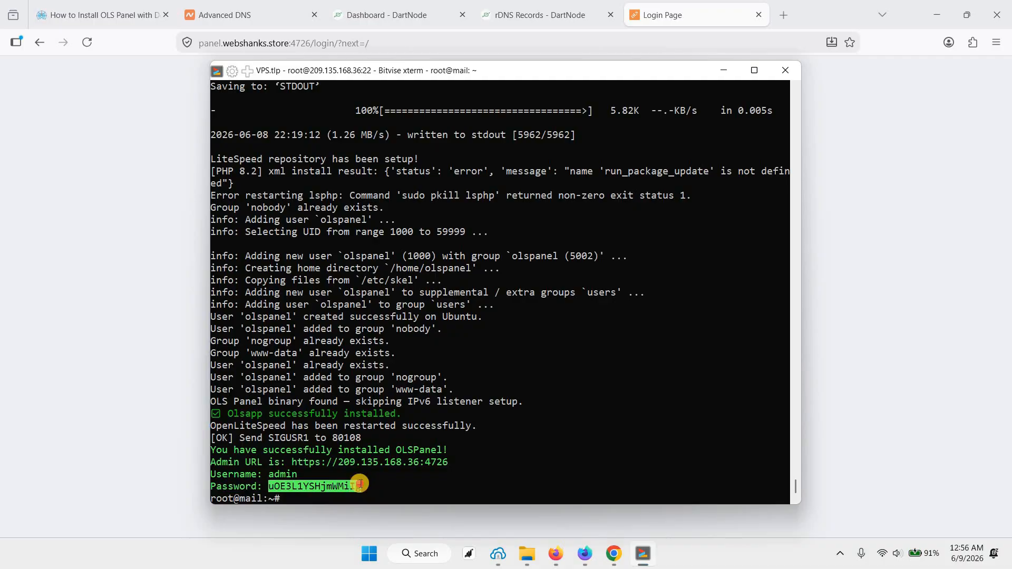
left_click(669, 15)
left_click(481, 259)
type("ad")
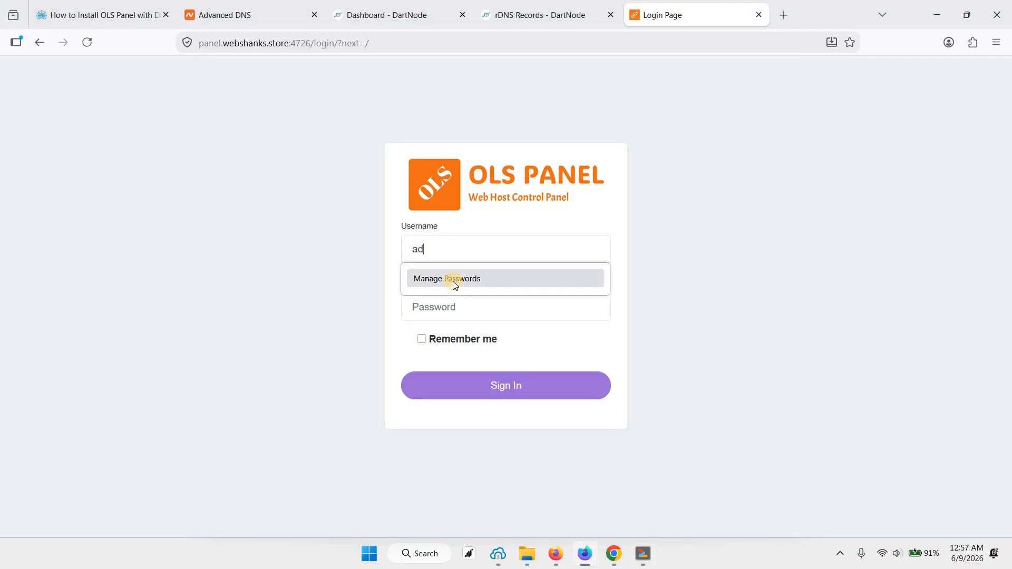
type("min")
key("Tab")
key("ctrl+v")
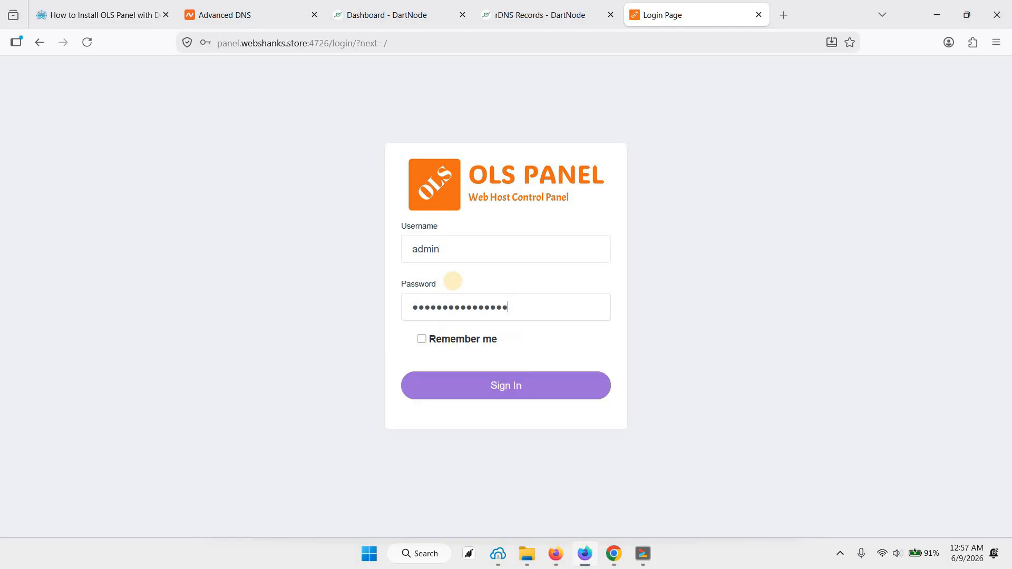
key("Return")
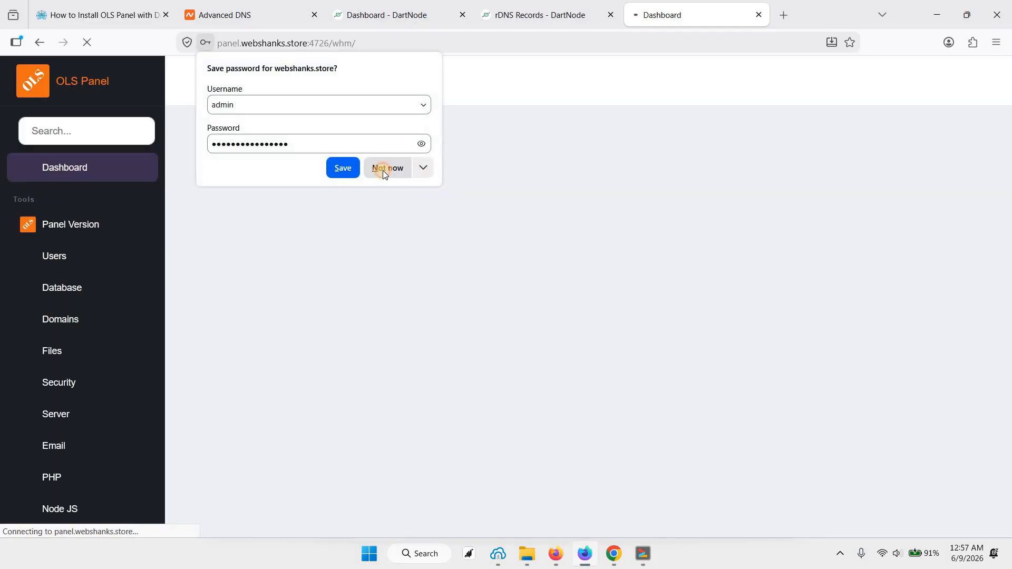
left_click(383, 169)
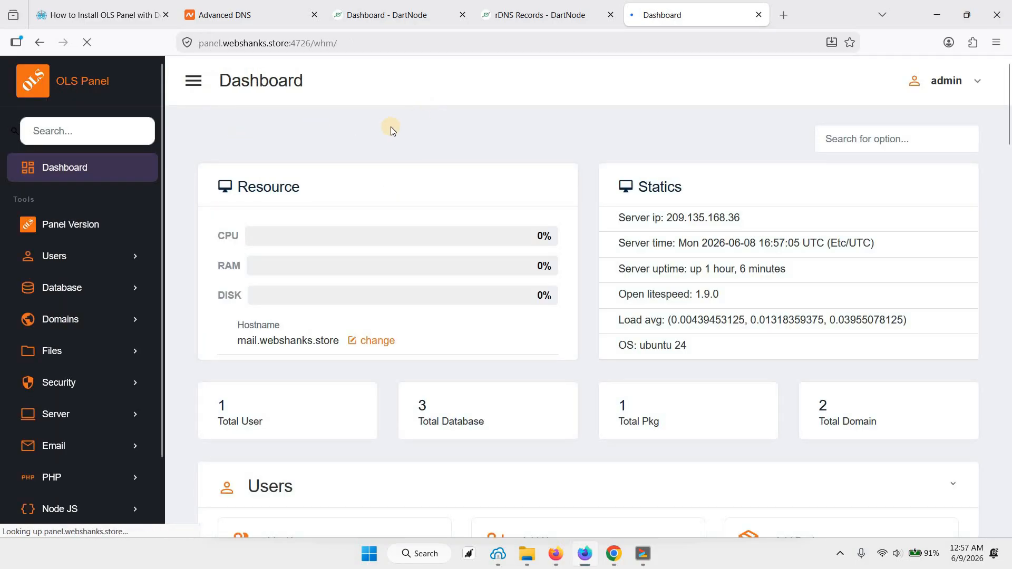
Step: Open the DNS records of webshanks.store in OLS Panel and examine the full list, including the MX, TXT and DKIM entries
scroll(355, 274, "down", 4)
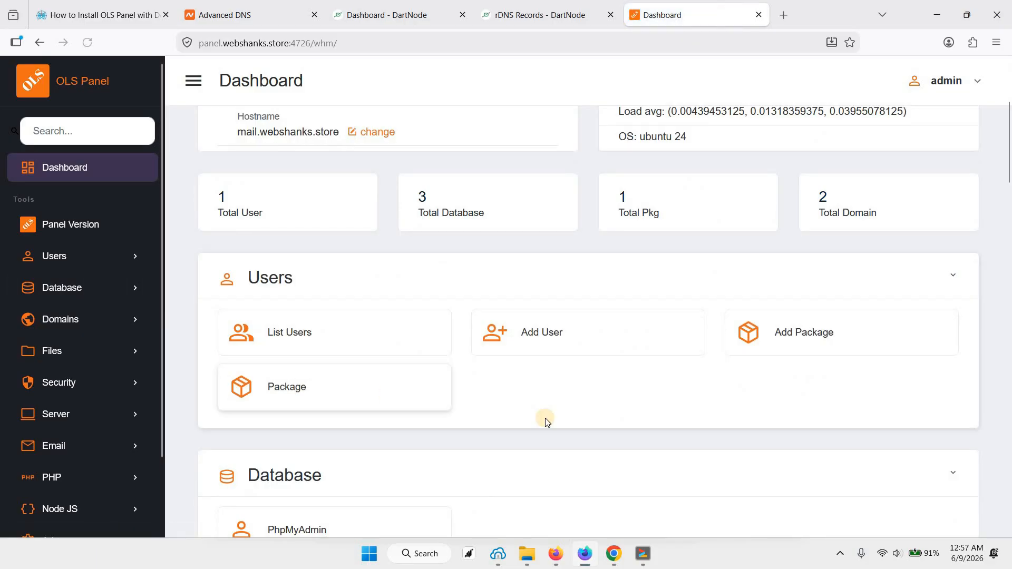
left_click(109, 323)
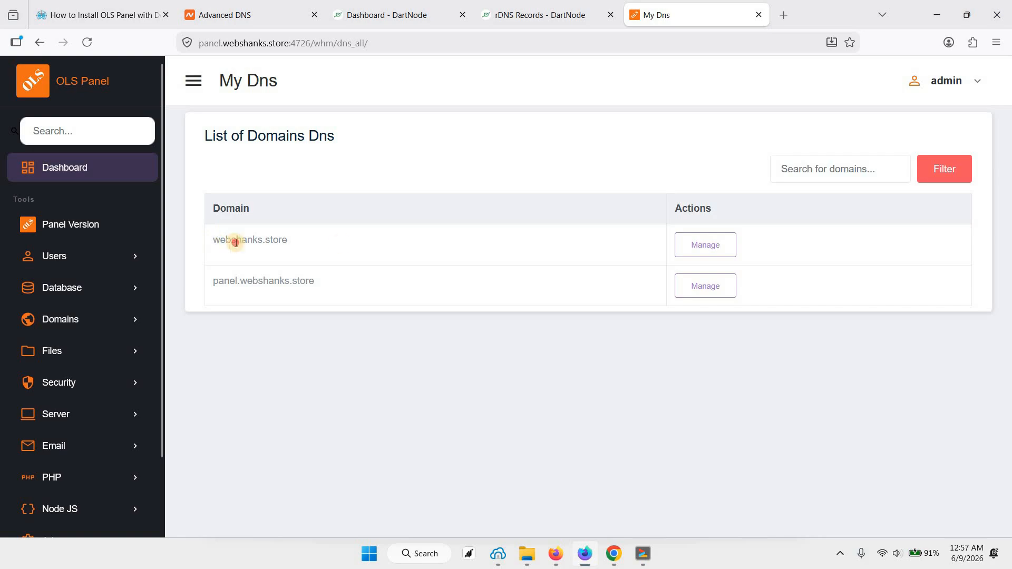
left_click_drag(235, 242, 343, 243)
left_click(272, 241)
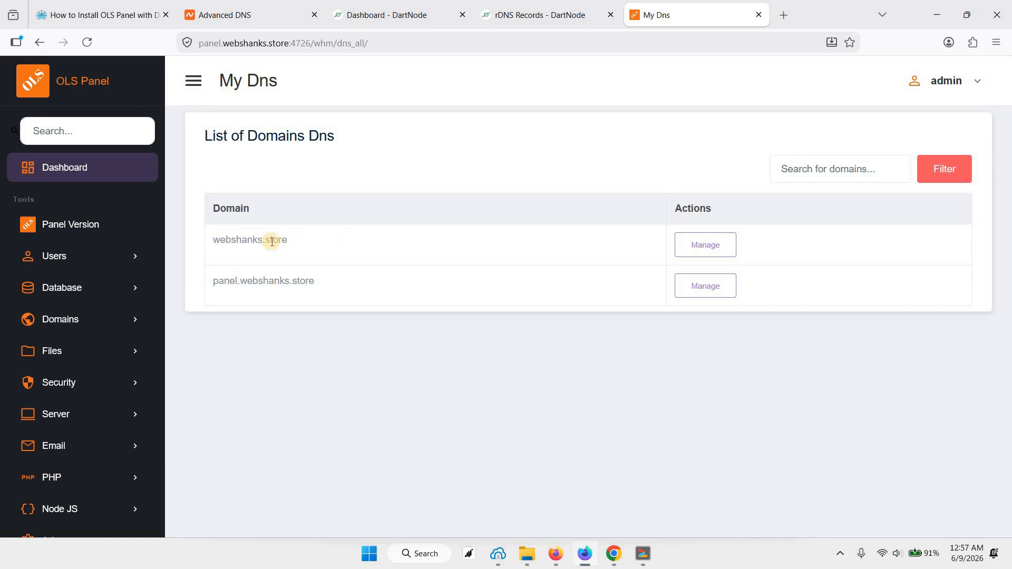
left_click(707, 247)
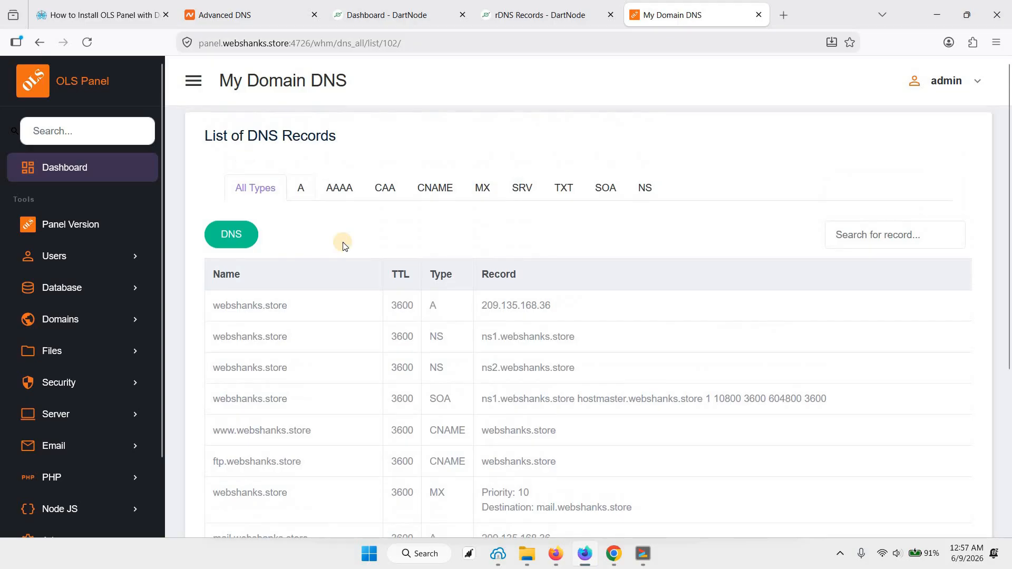
scroll(381, 272, "down", 3)
scroll(250, 217, "up", 5)
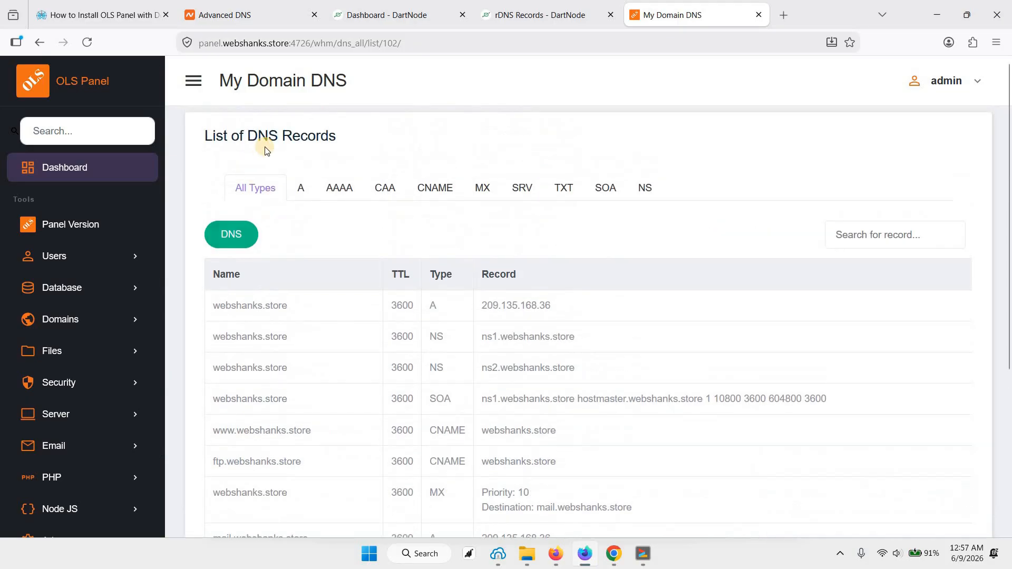
scroll(440, 284, "down", 2)
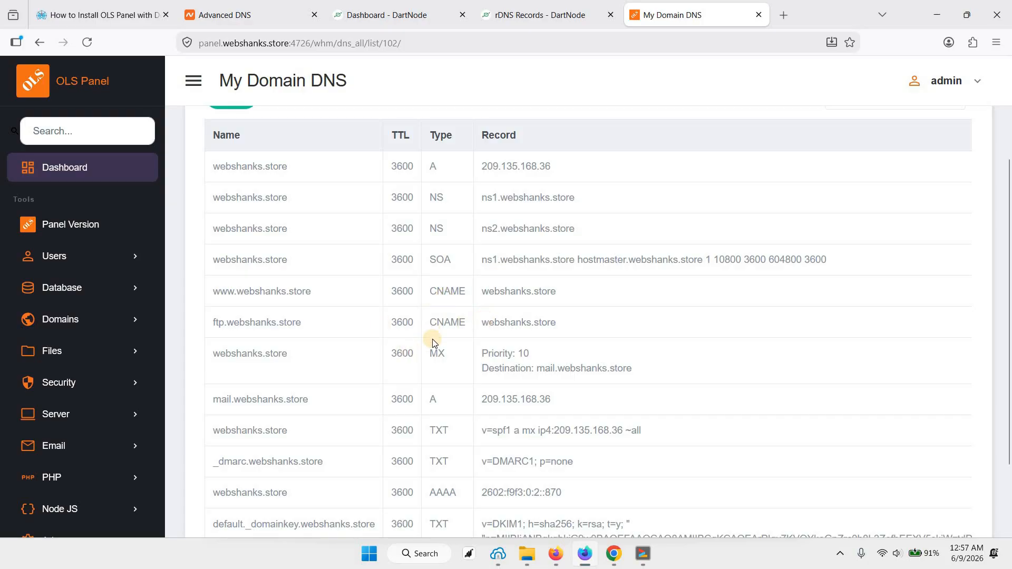
scroll(433, 341, "down", 1)
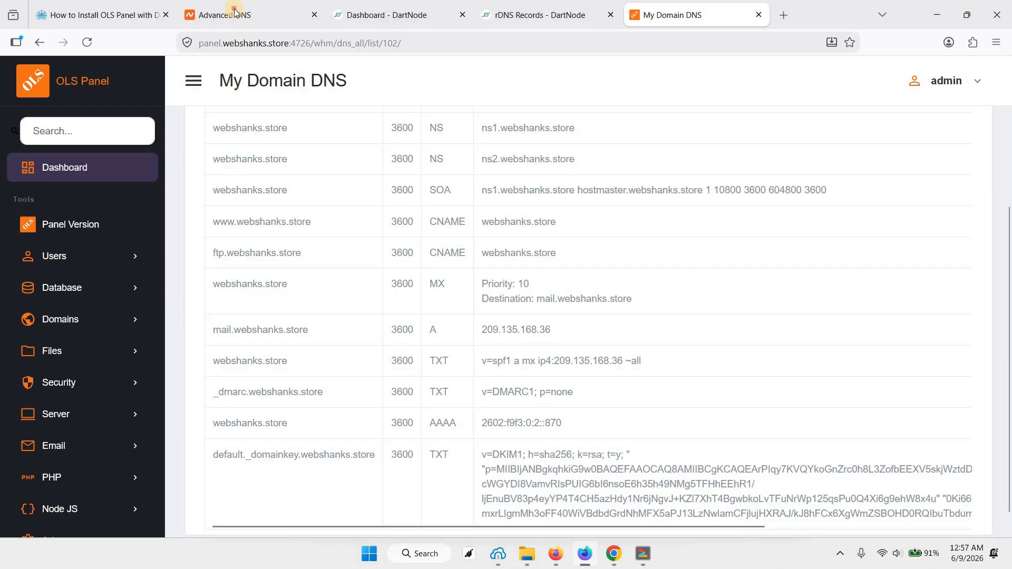
Step: Move the Namecheap Advanced DNS browser tab beside the My Domain DNS tab and dismiss the tab-group tip
left_click_drag(237, 16, 541, 53)
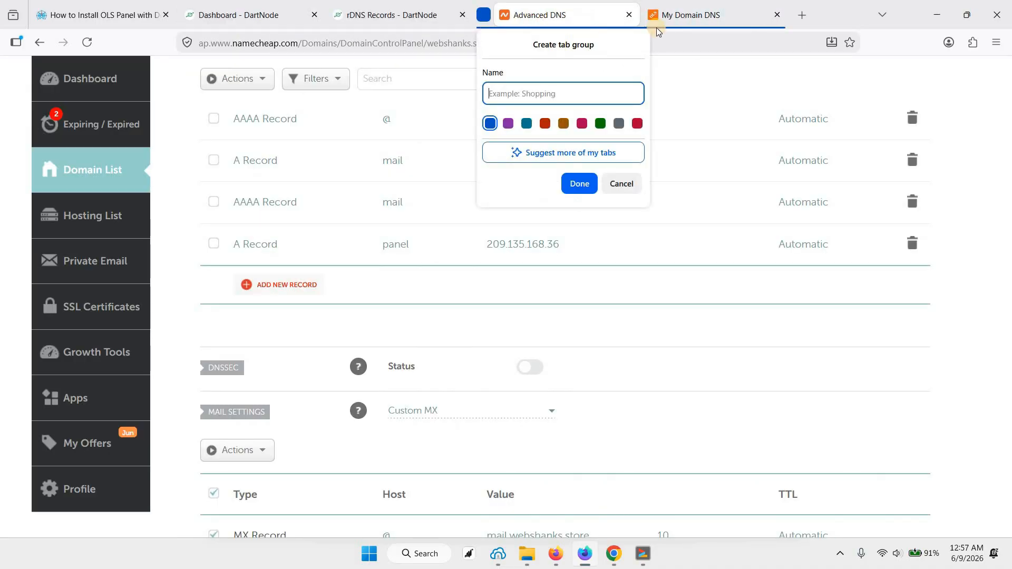
left_click(668, 19)
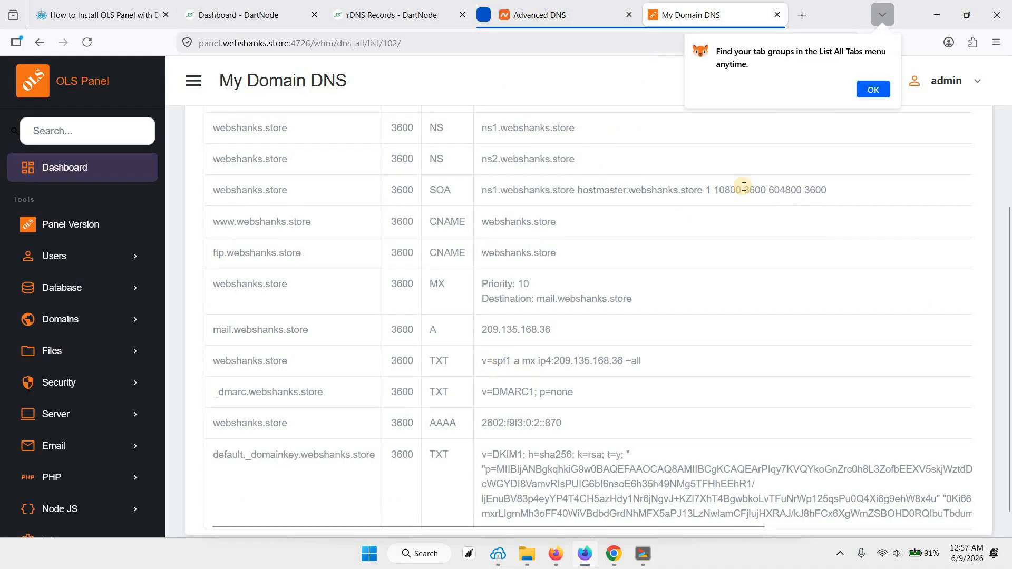
left_click(869, 89)
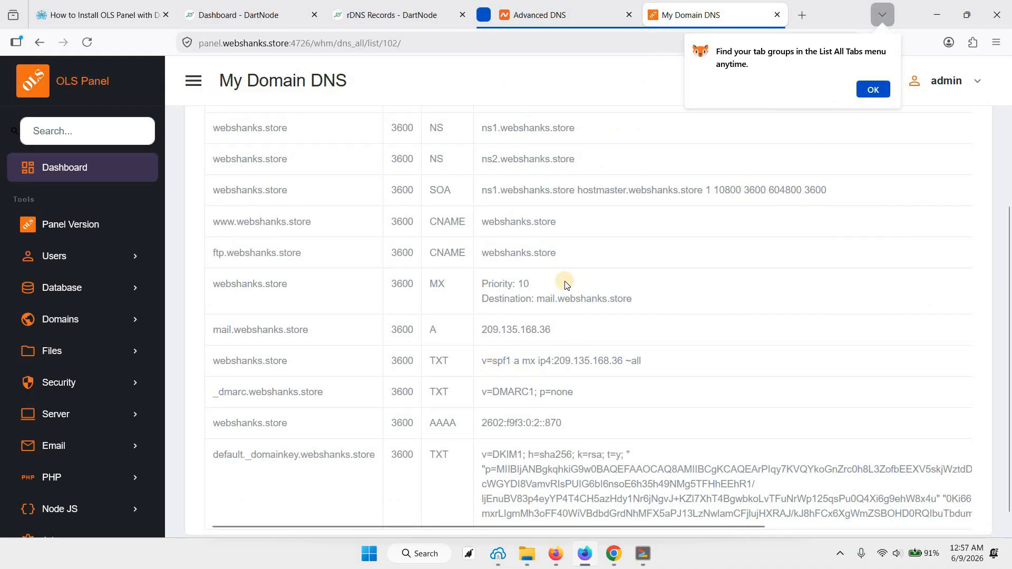
left_click(574, 18)
key("ctrl+Tab")
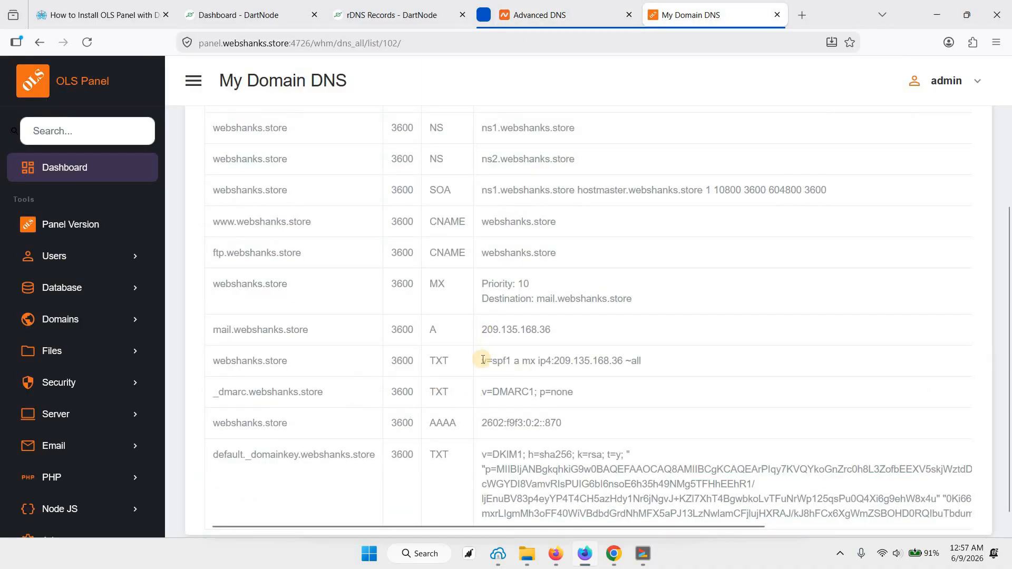
Step: Copy the SPF value v=spf1 a mx ip4:209.135.168.36 ~all from the webshanks.store TXT record in OLS Panel and ungroup the browser tabs
left_click_drag(483, 360, 645, 364)
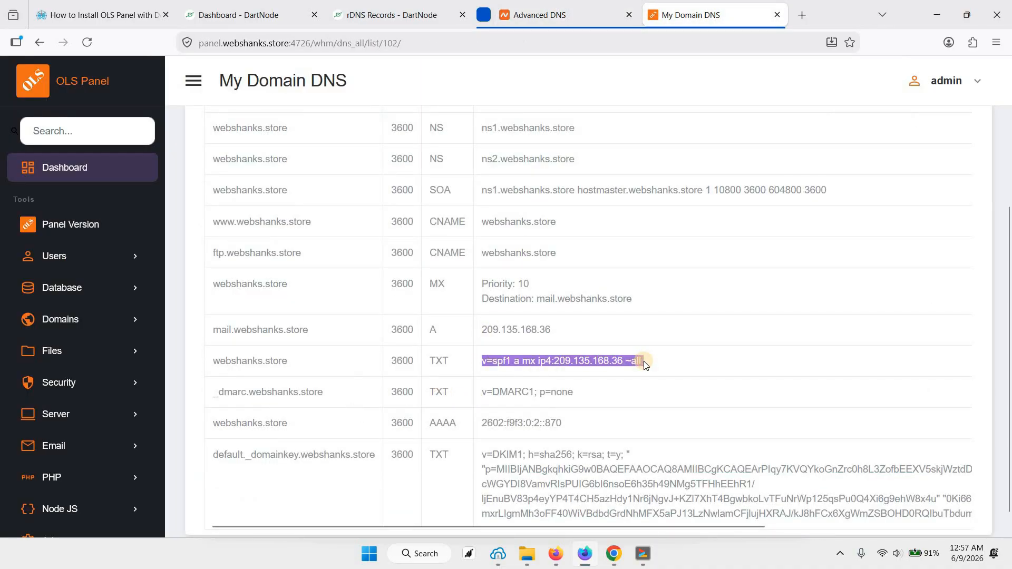
left_click(559, 15)
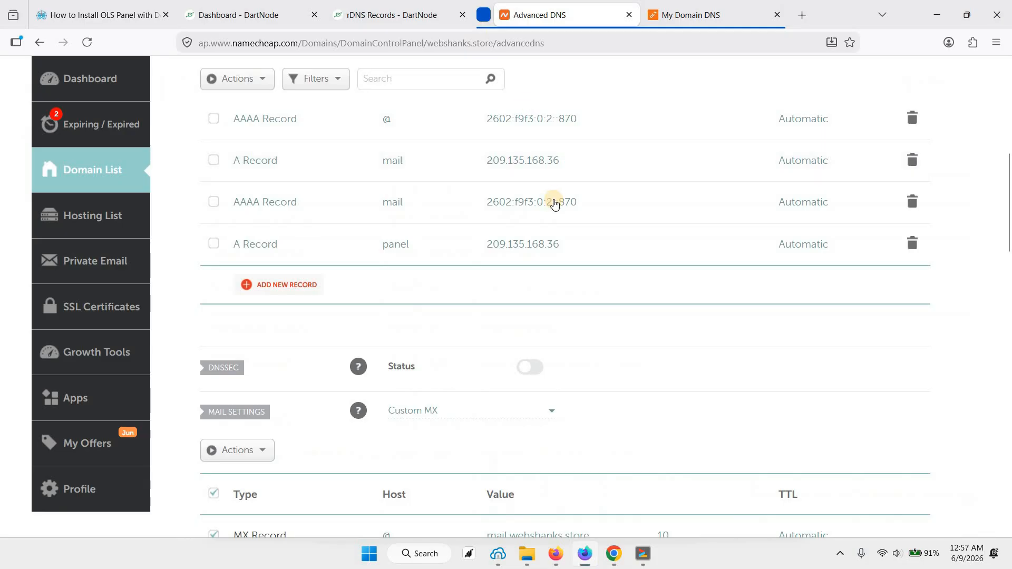
key("ctrl+Tab")
right_click(536, 361)
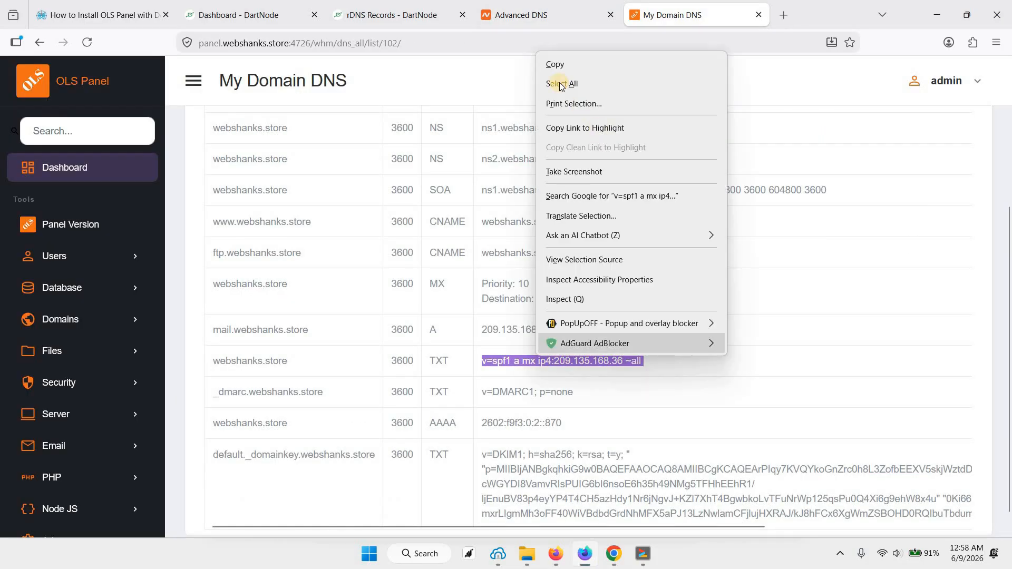
left_click(555, 65)
left_click(541, 17)
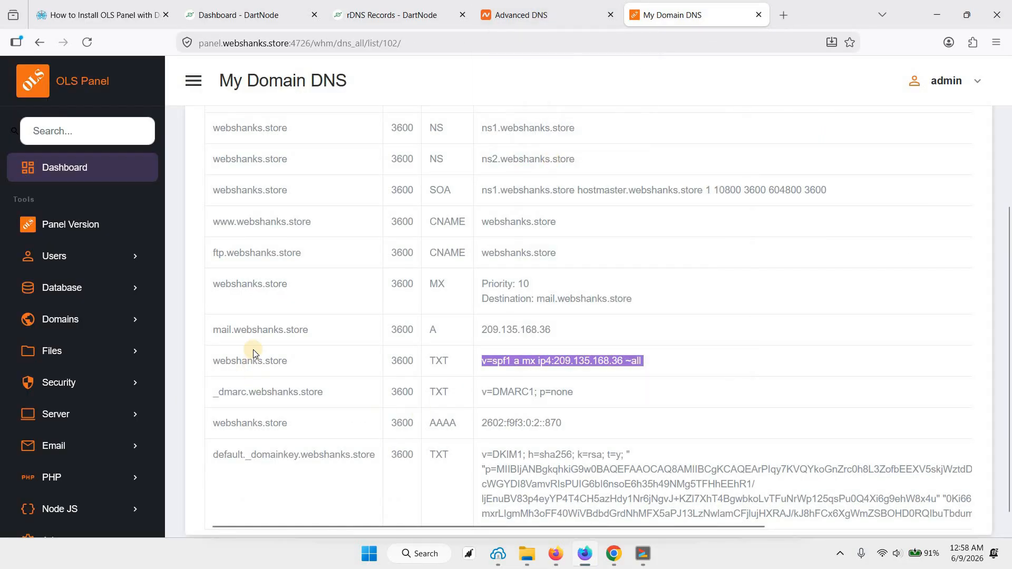
Step: In Namecheap, start a new TXT record with host @ and paste v=spf1 a mx ip4:209.135.168.36 ~all as its value
left_click(514, 15)
left_click(282, 503)
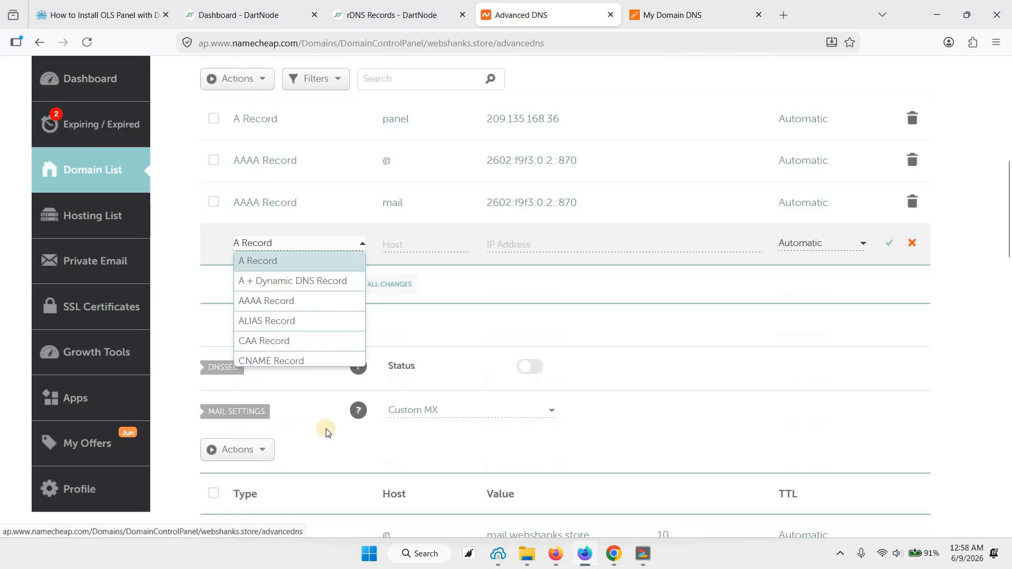
scroll(284, 332, "down", 4)
left_click(283, 334)
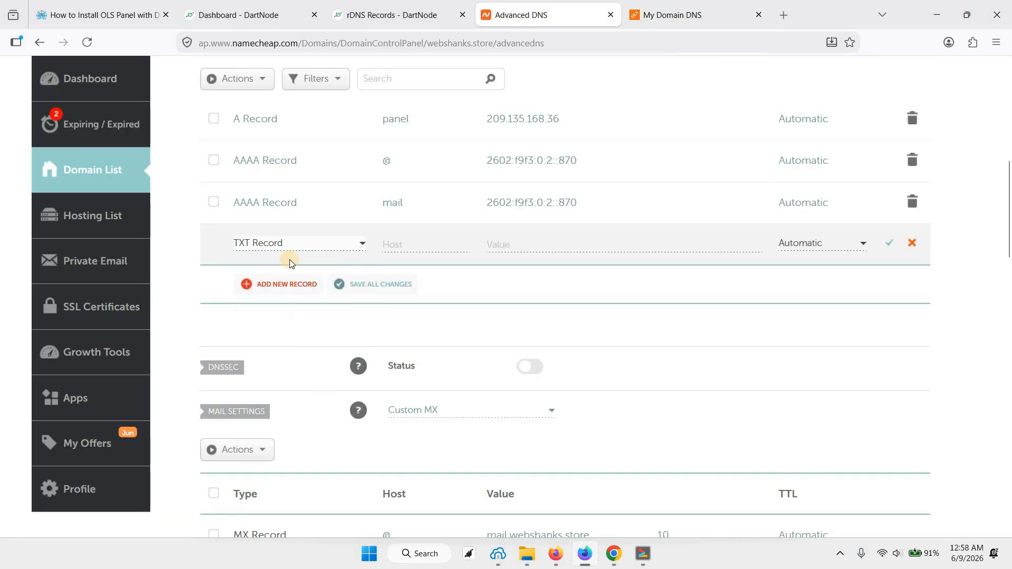
left_click(408, 245)
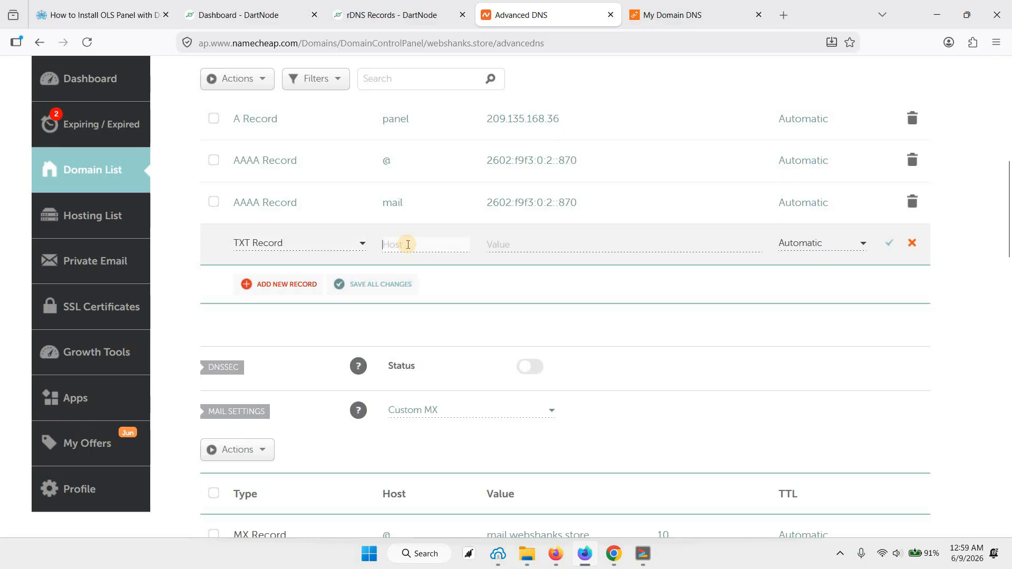
type("@")
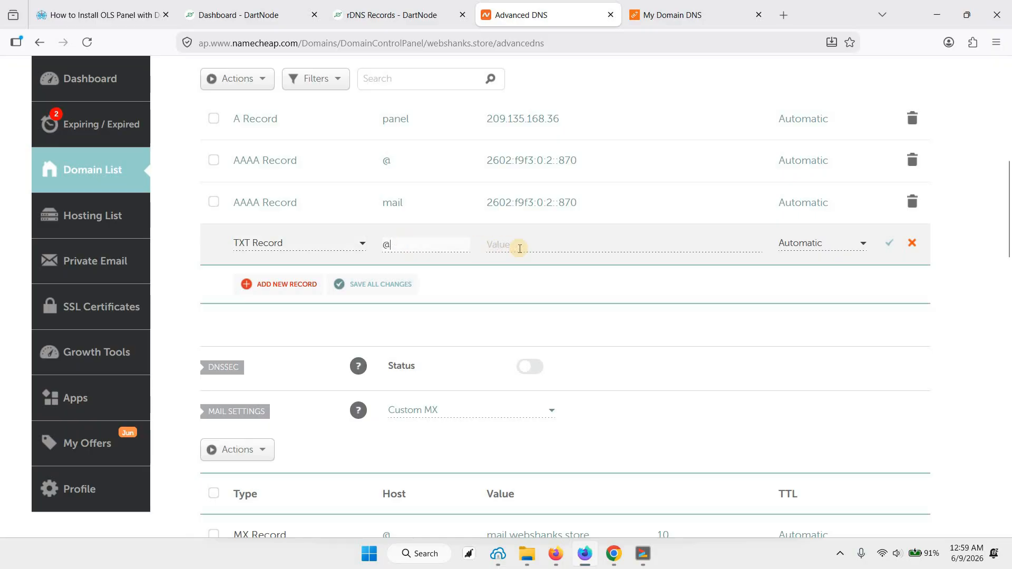
left_click(520, 249)
key("ctrl+v")
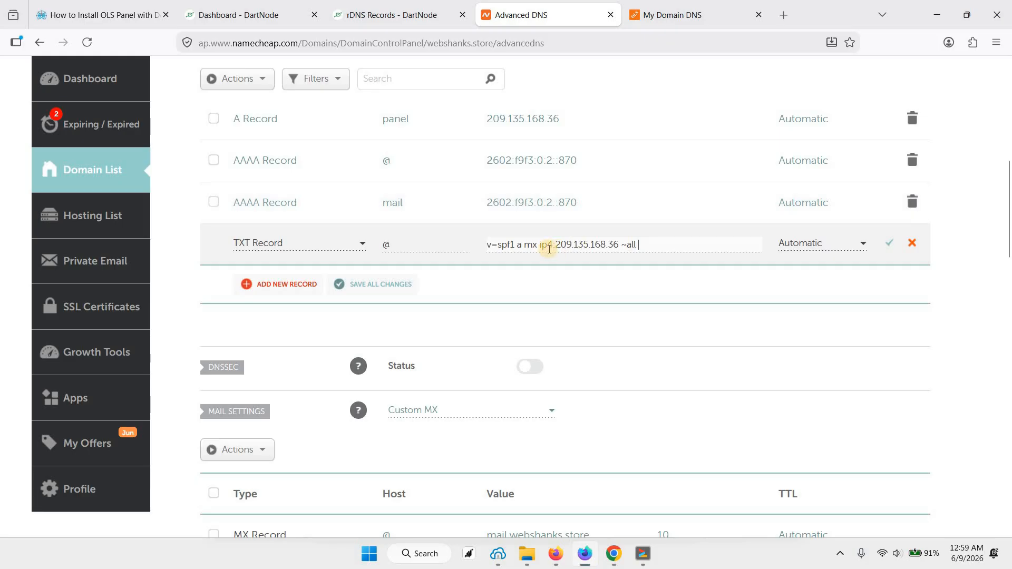
Step: Copy the IPv6 address from OLS Panel, insert ip6:2602:f9f3:0:2::870 before ~all in the SPF record, and save the record
left_click(679, 16)
scroll(482, 397, "down", 1)
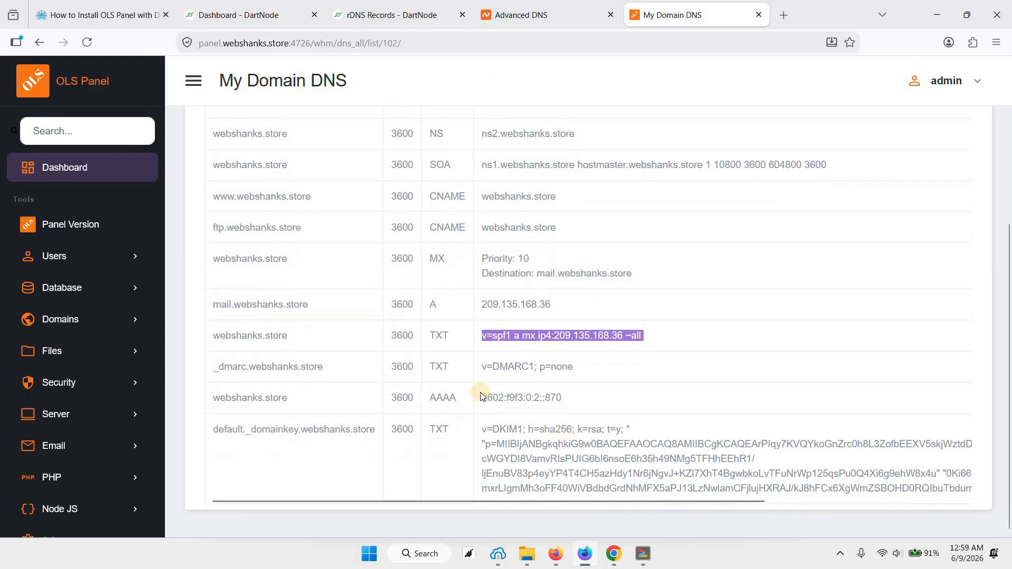
triple_click(596, 399)
key("ctrl+c")
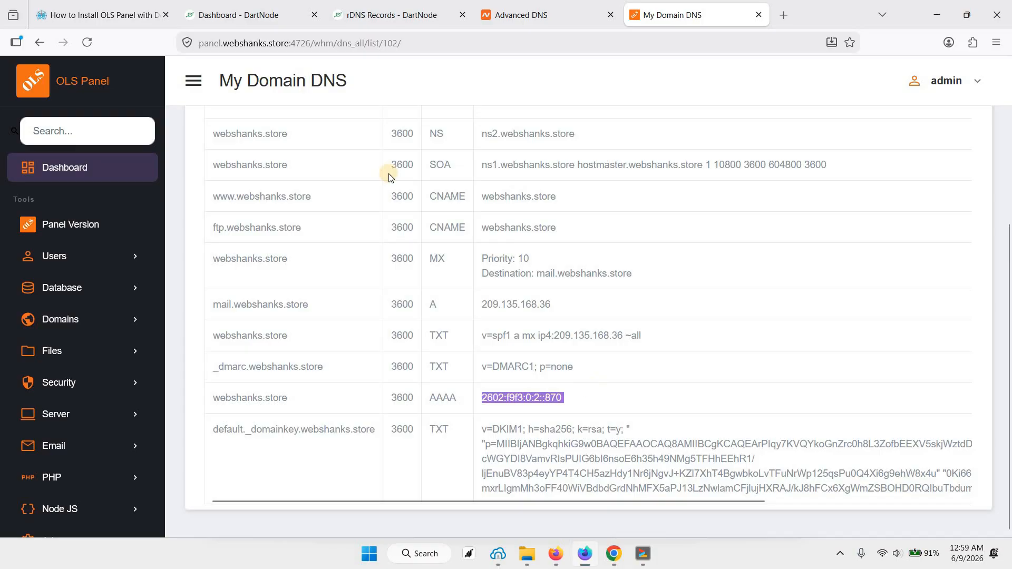
left_click(552, 20)
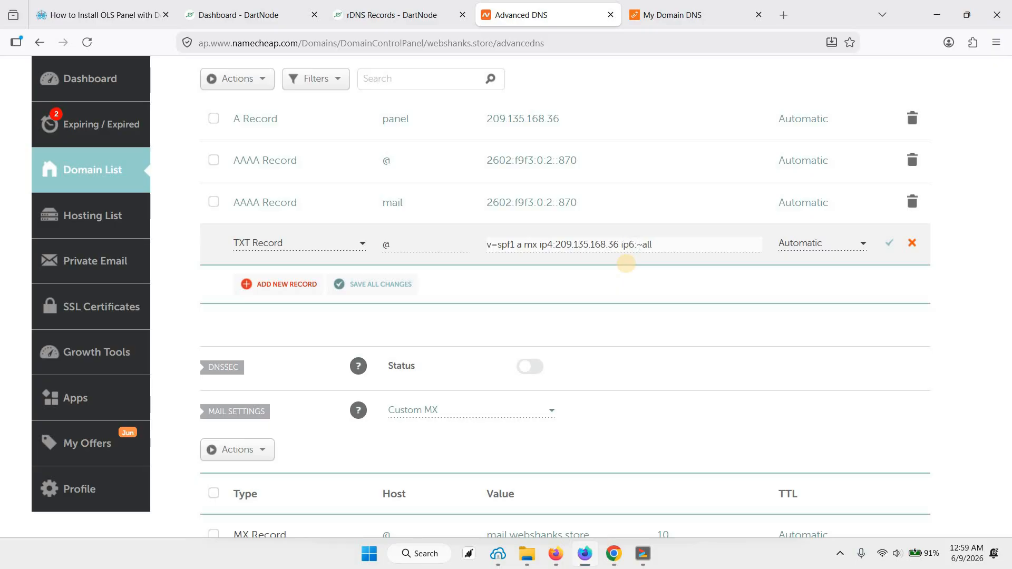
key("ctrl+v")
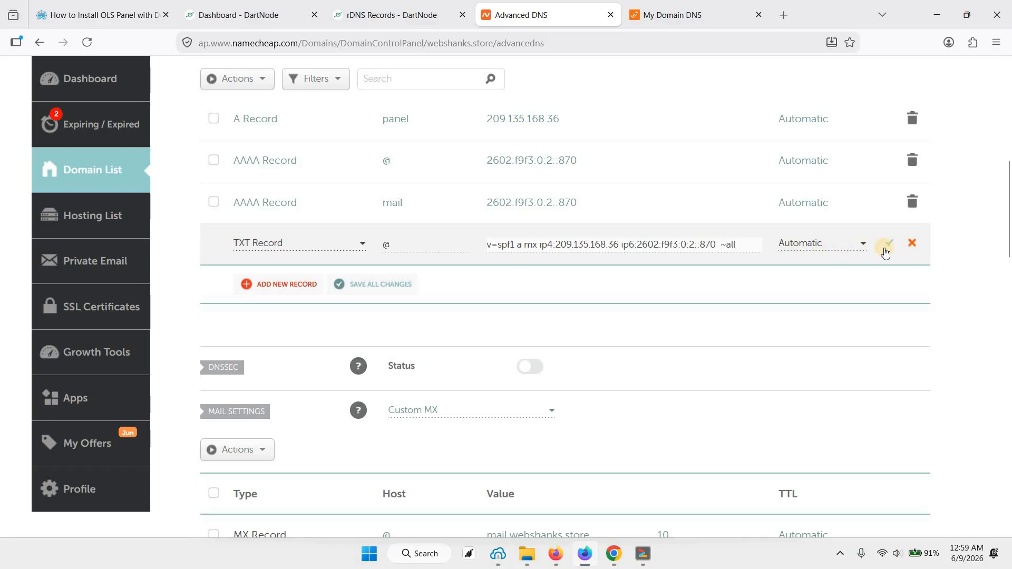
left_click(891, 243)
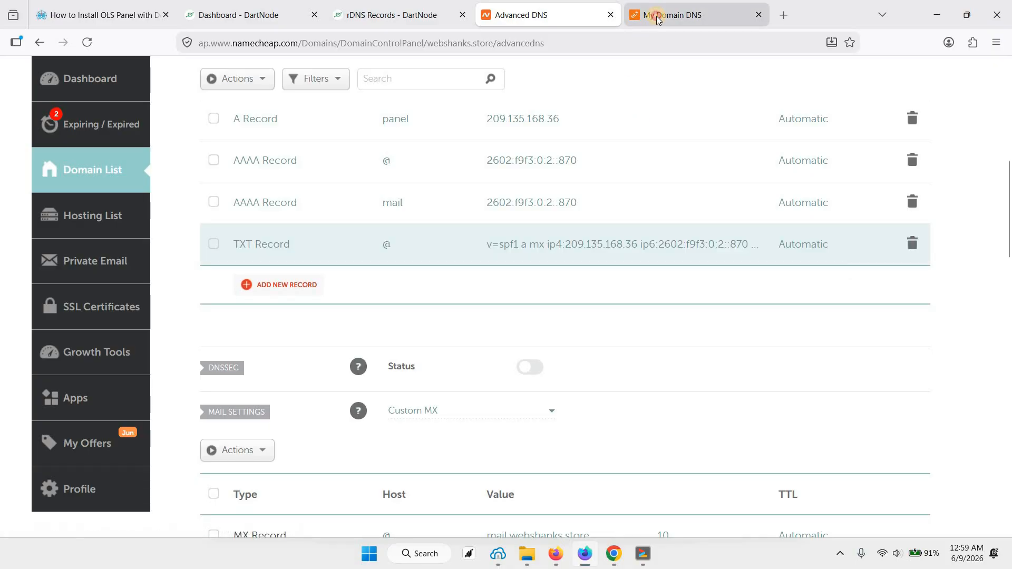
Step: Copy the host name _dmarc.webshanks.store from OLS Panel and paste it as the host of a new TXT record in Namecheap
left_click(680, 14)
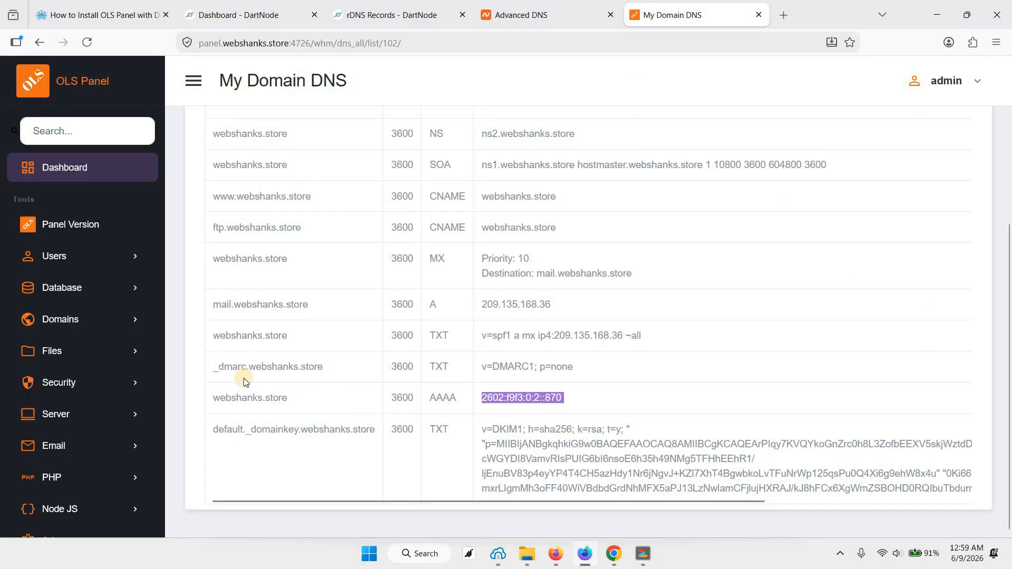
left_click_drag(265, 368, 324, 365)
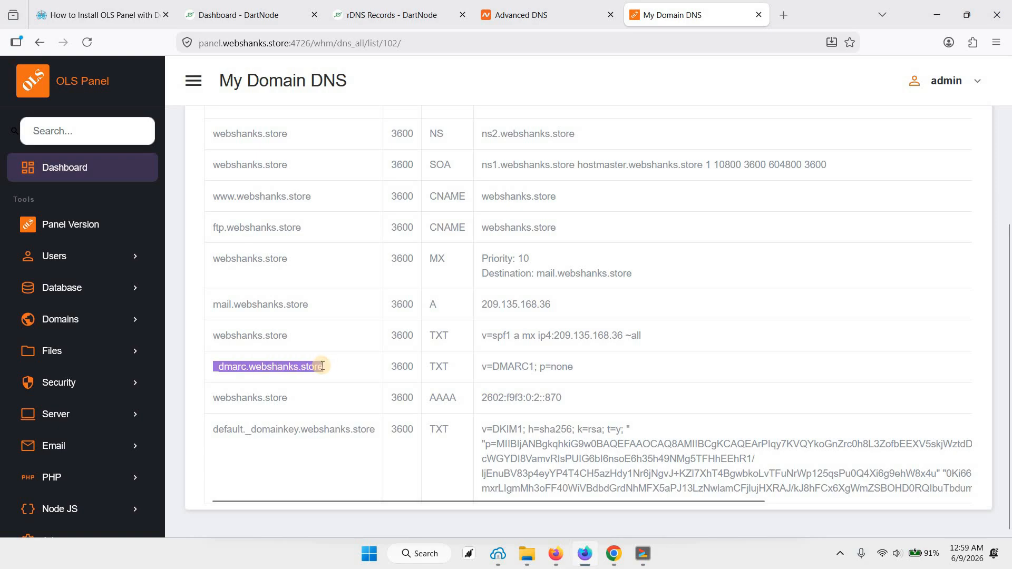
right_click(363, 97)
left_click(343, 70)
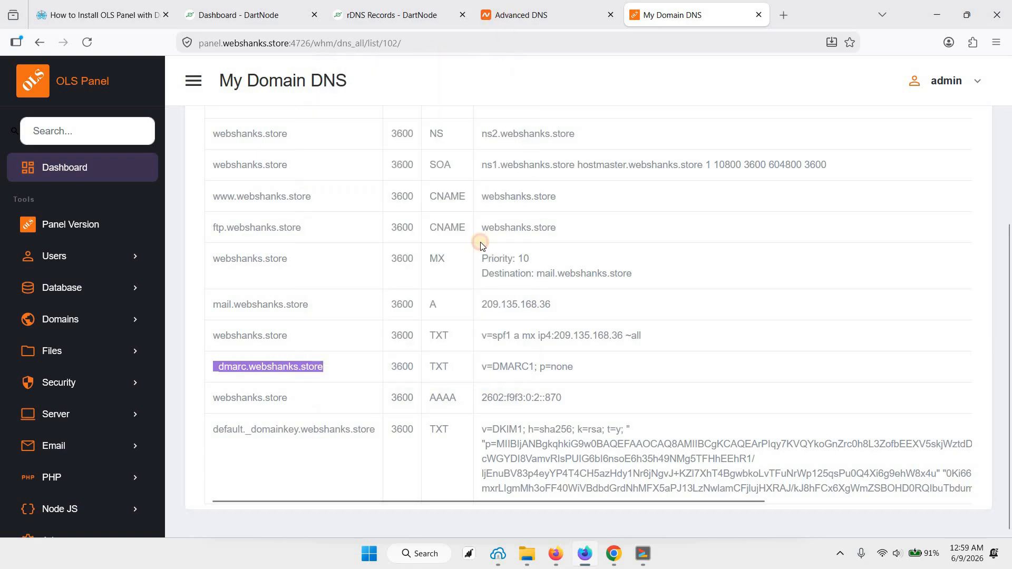
key("ctrl+shift+Tab")
left_click(284, 289)
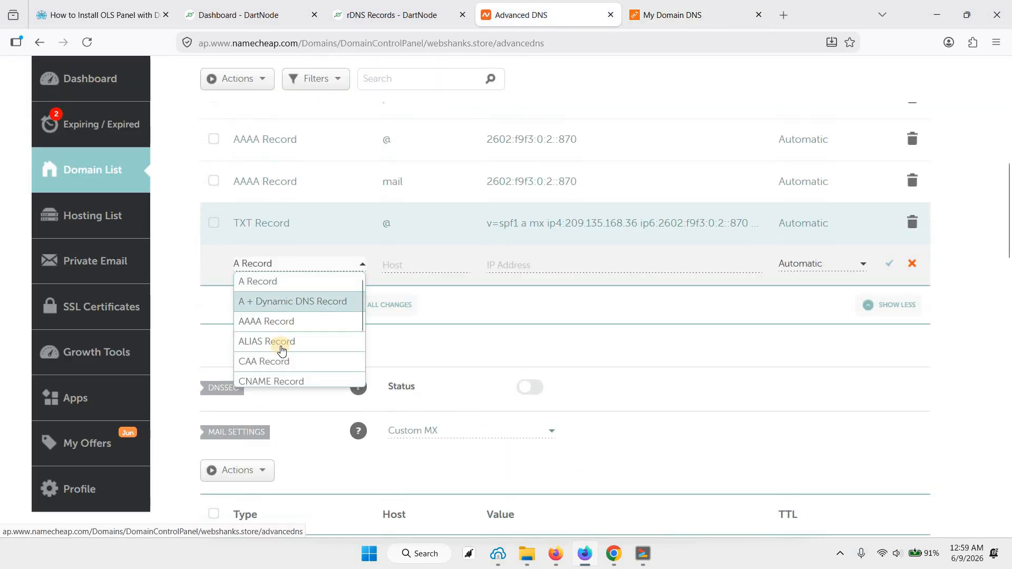
scroll(277, 348, "down", 2)
key("Return")
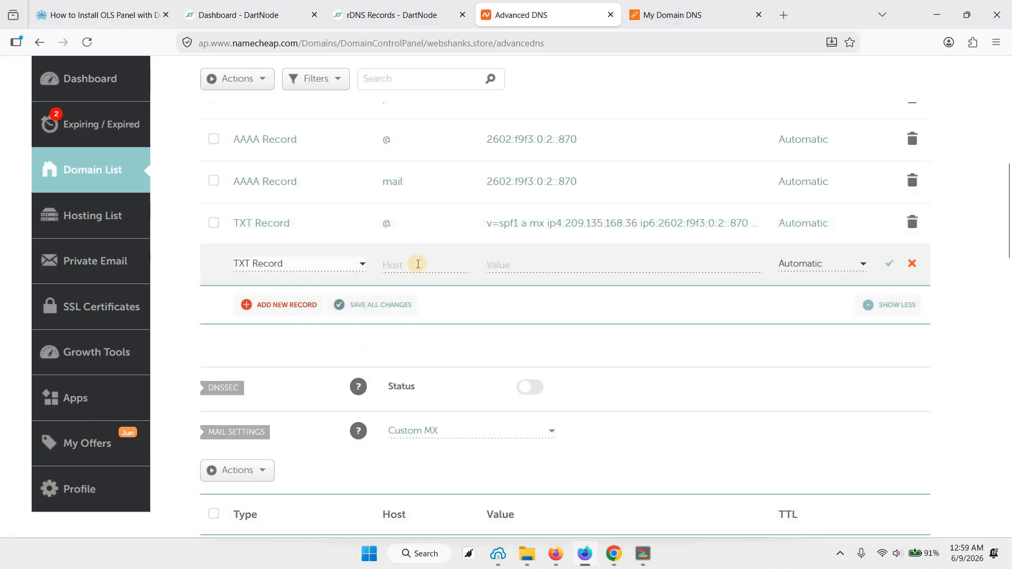
left_click(418, 264)
key("ctrl+v")
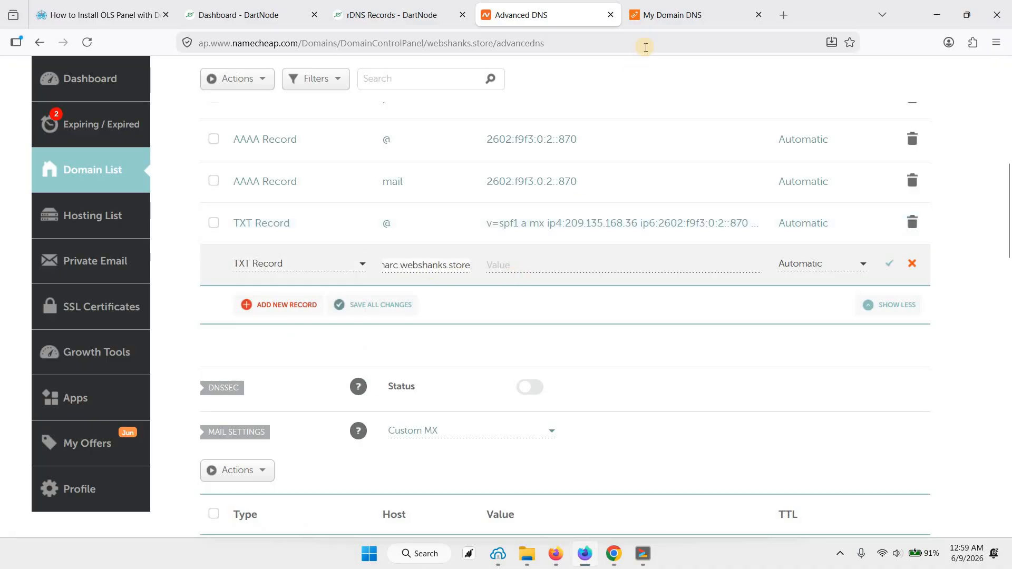
Step: Copy v=DMARC1; p=none from OLS Panel into the new DMARC record's value in Namecheap and save the record
left_click(685, 15)
left_click_drag(482, 368, 575, 371)
key("ctrl+c")
left_click(531, 15)
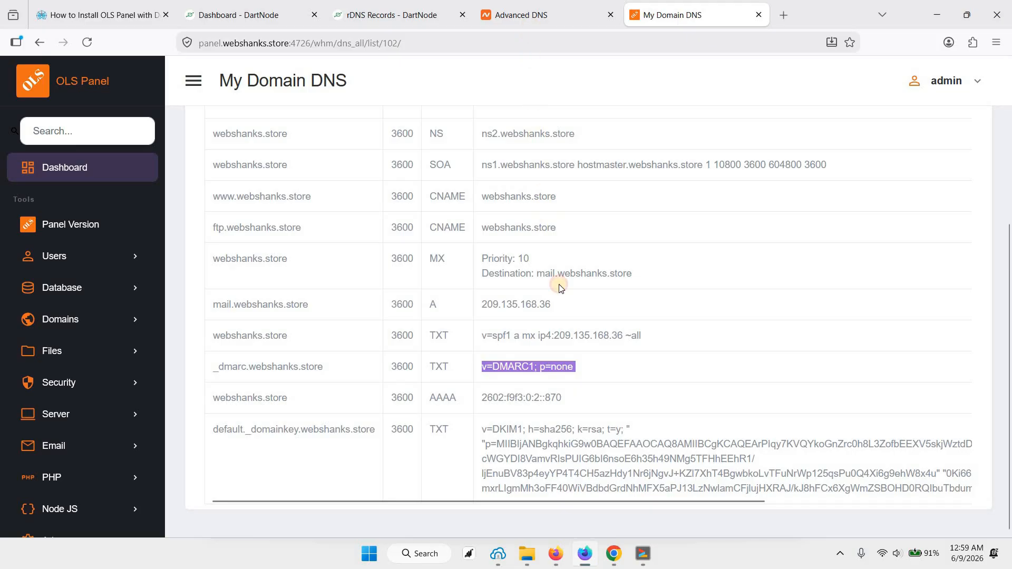
left_click(527, 269)
key("ctrl+v")
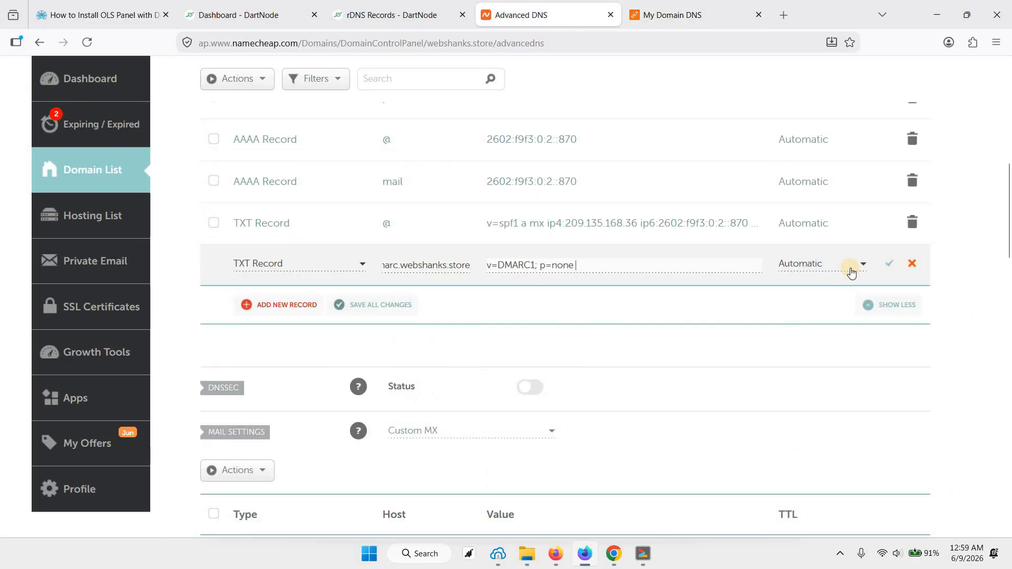
left_click(888, 268)
Step: Copy the host name default._domainkey.webshanks.store from OLS Panel and paste it as the host of another new TXT record in Namecheap
left_click(659, 15)
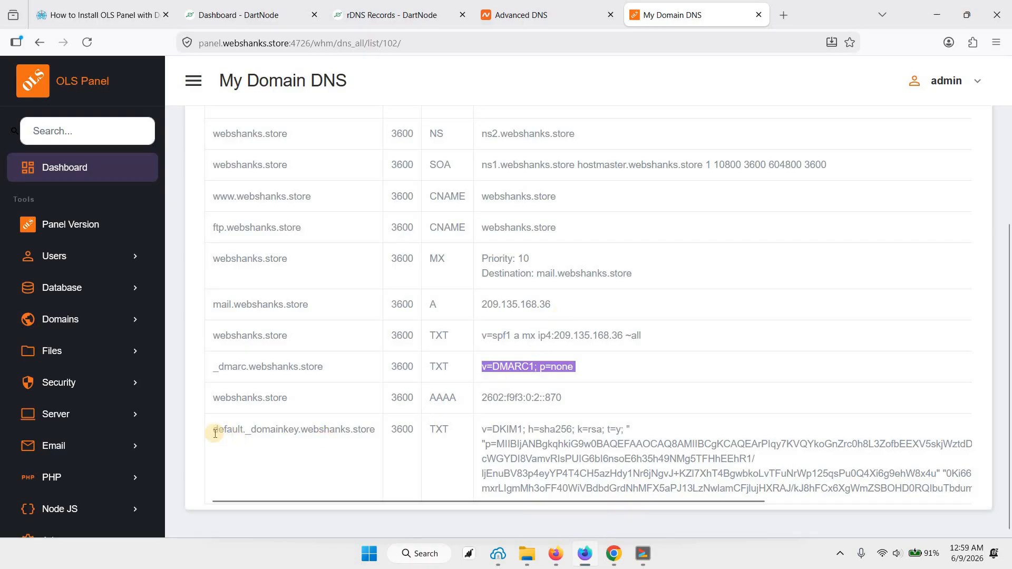
left_click_drag(232, 434, 367, 430)
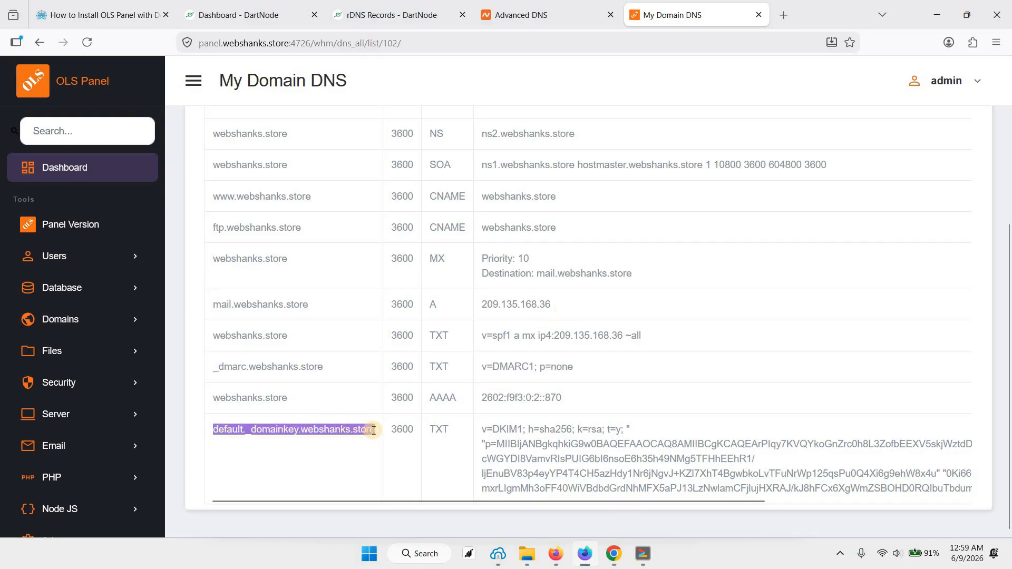
left_click(522, 16)
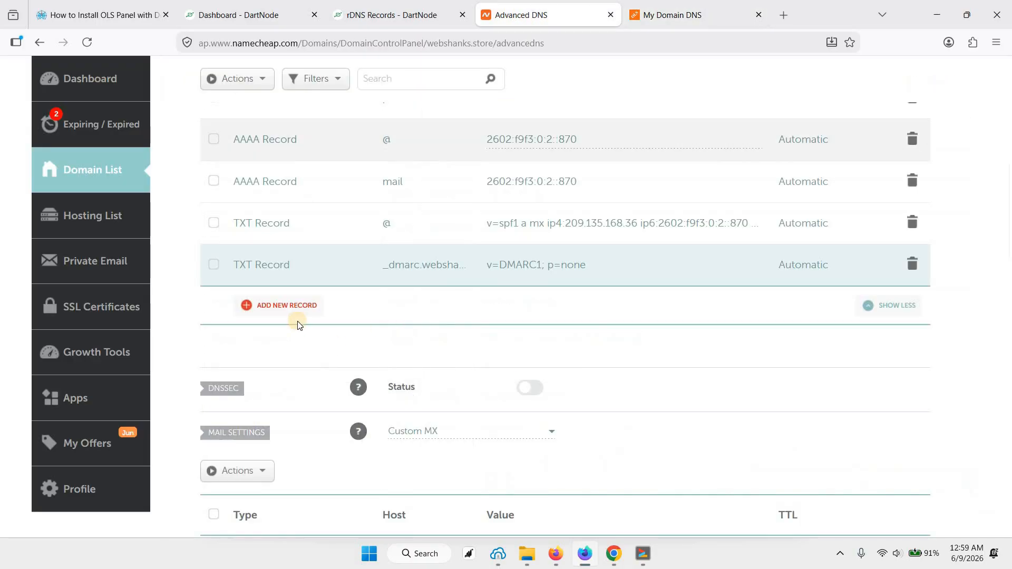
left_click(290, 318)
scroll(277, 363, "down", 2)
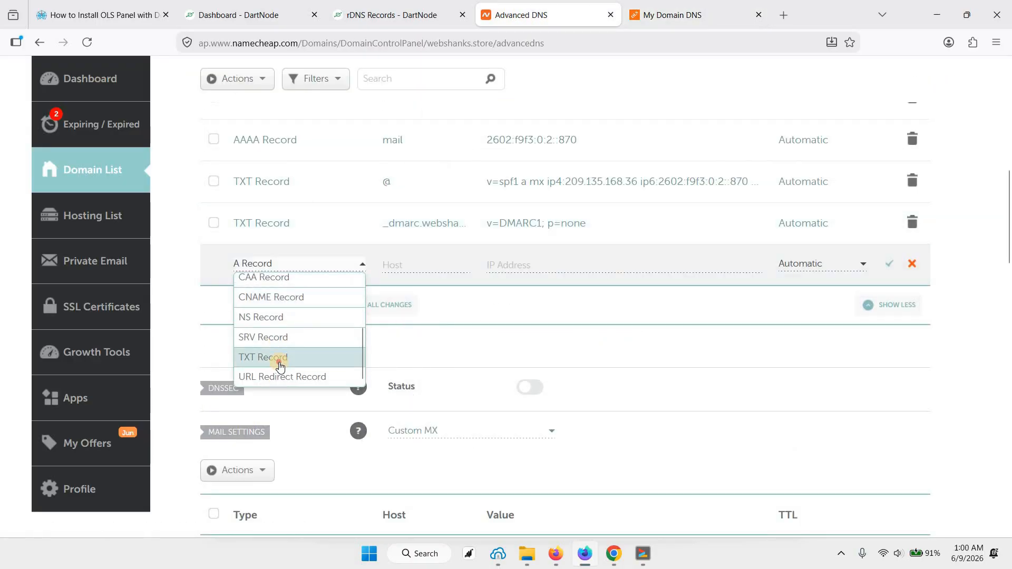
key("Return")
left_click(415, 262)
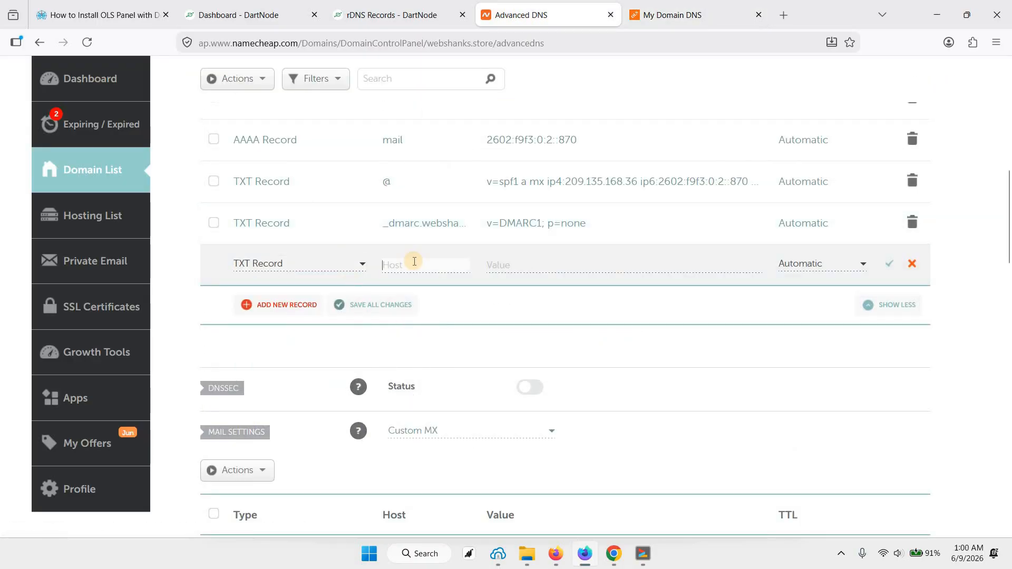
key("ctrl+v")
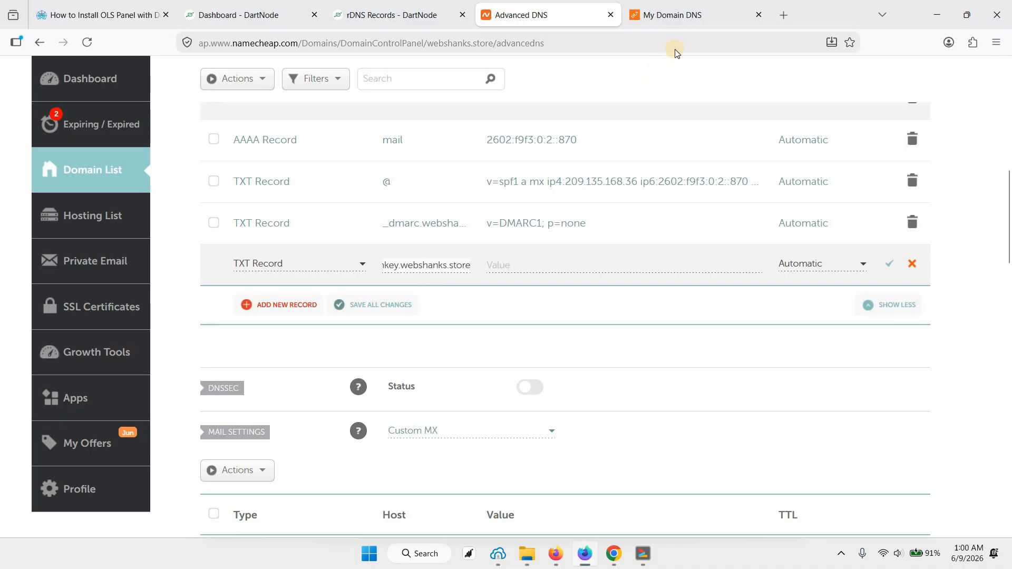
Step: Copy the DKIM record's value from OLS Panel into the new default._domainkey TXT record in Namecheap and save the record
left_click(672, 15)
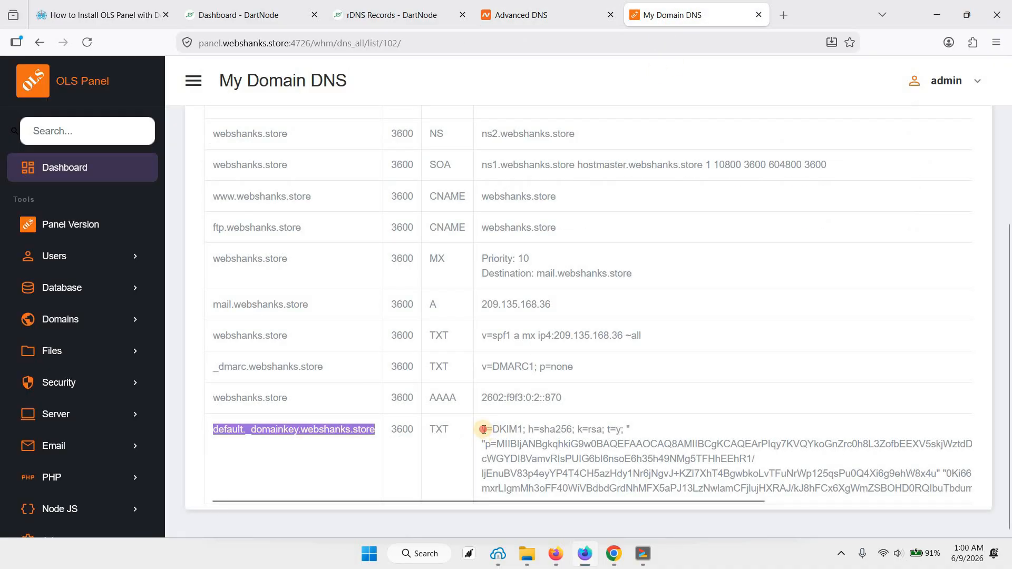
left_click_drag(484, 430, 943, 493)
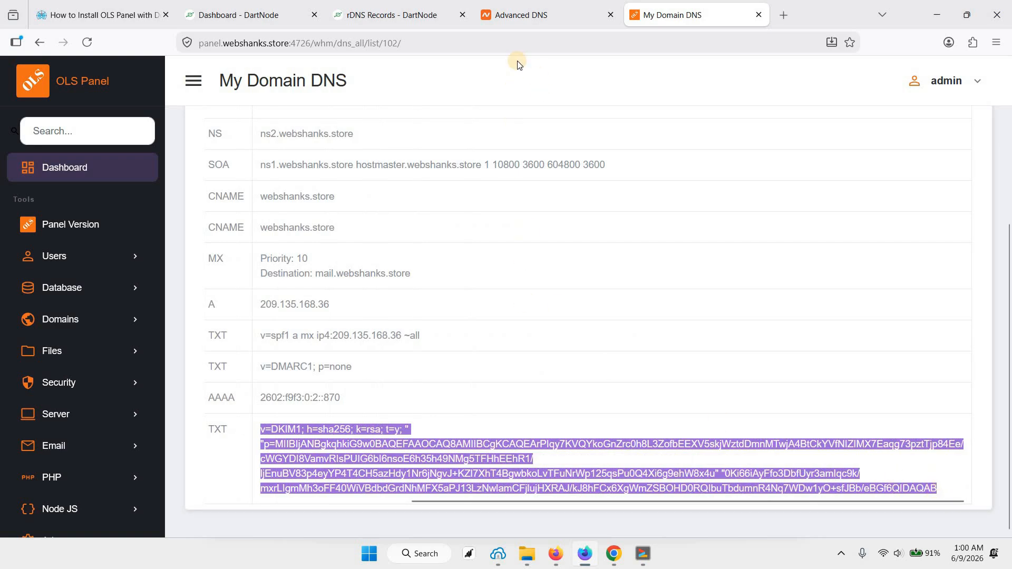
key("ctrl+shift+Tab")
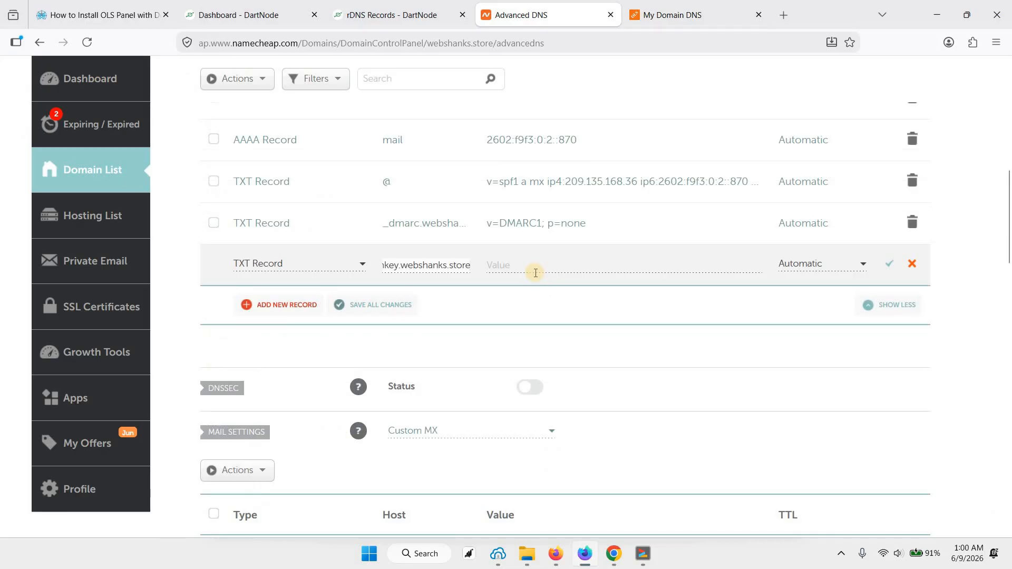
left_click(535, 273)
key("ctrl+v")
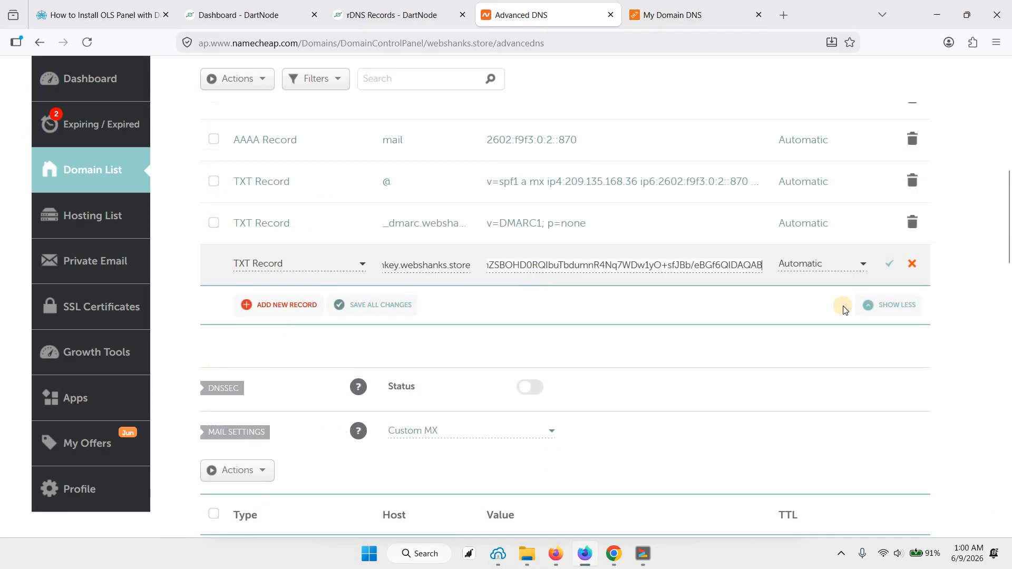
left_click(893, 267)
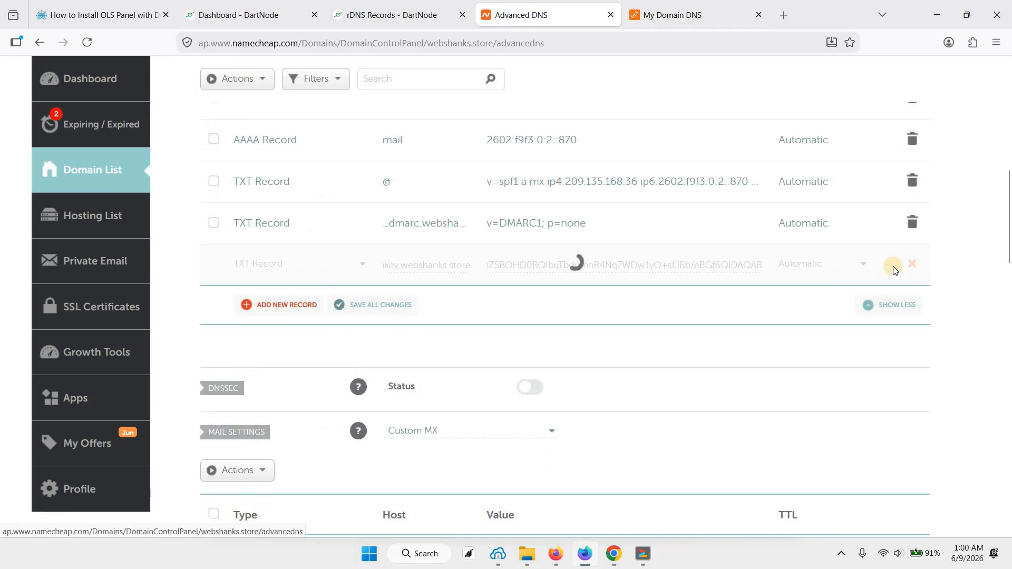
Step: Return to OLS Panel, list its users, and log in to the hosting user account that owns webshanks.store
left_click(653, 20)
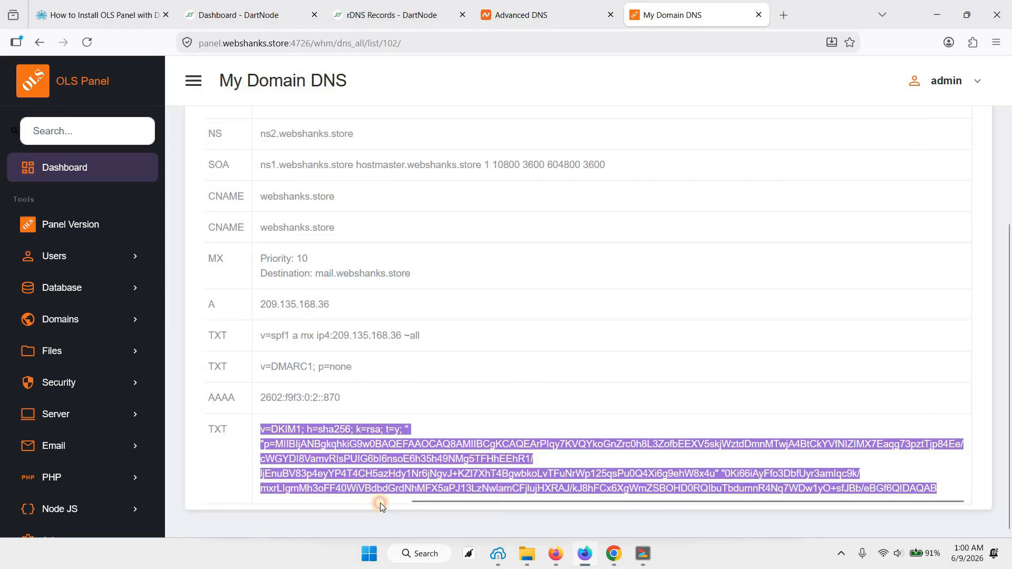
left_click_drag(380, 503, 246, 503)
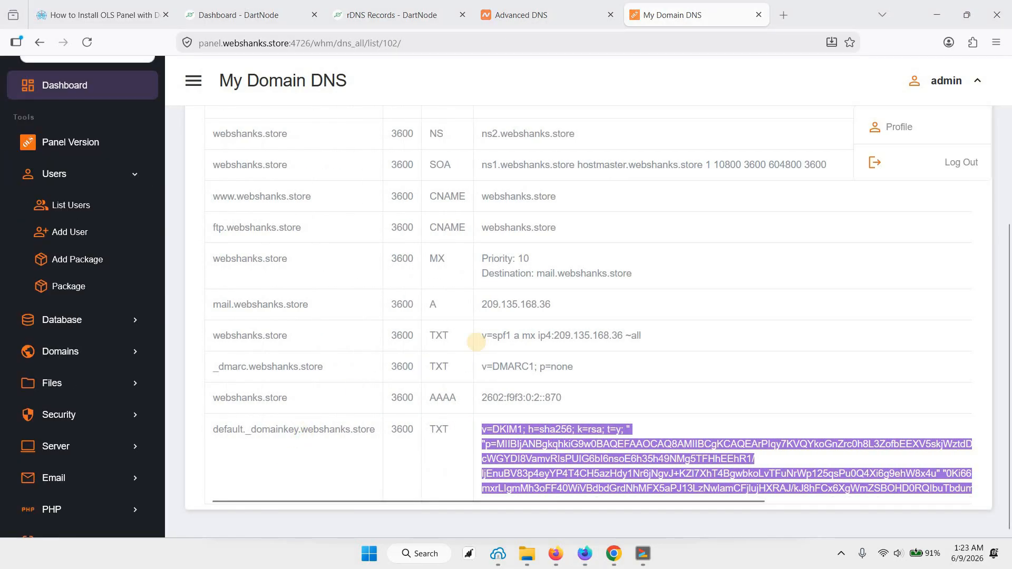
scroll(469, 327, "up", 2)
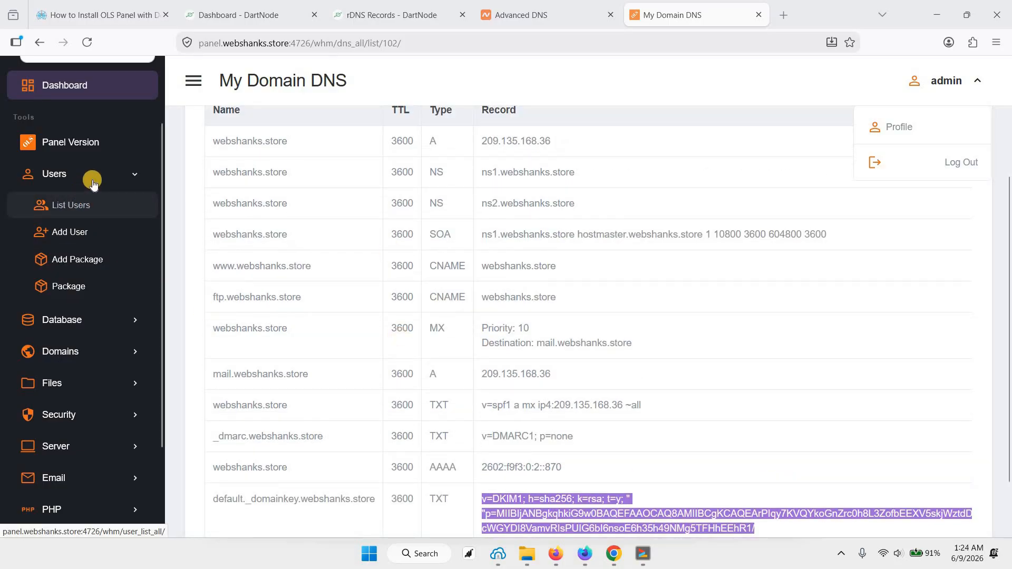
left_click(73, 205)
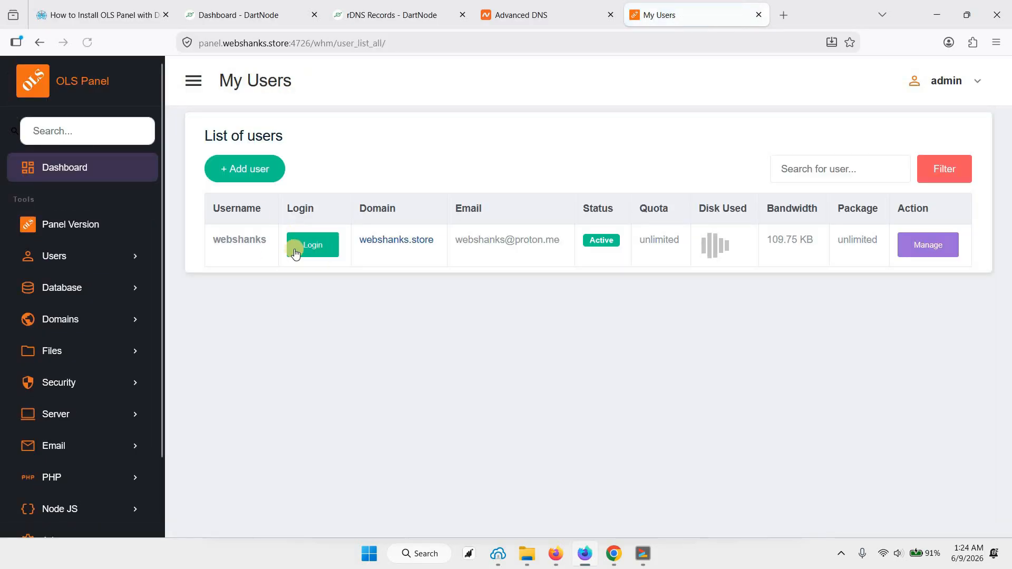
left_click_drag(220, 233, 252, 254)
left_click(252, 254)
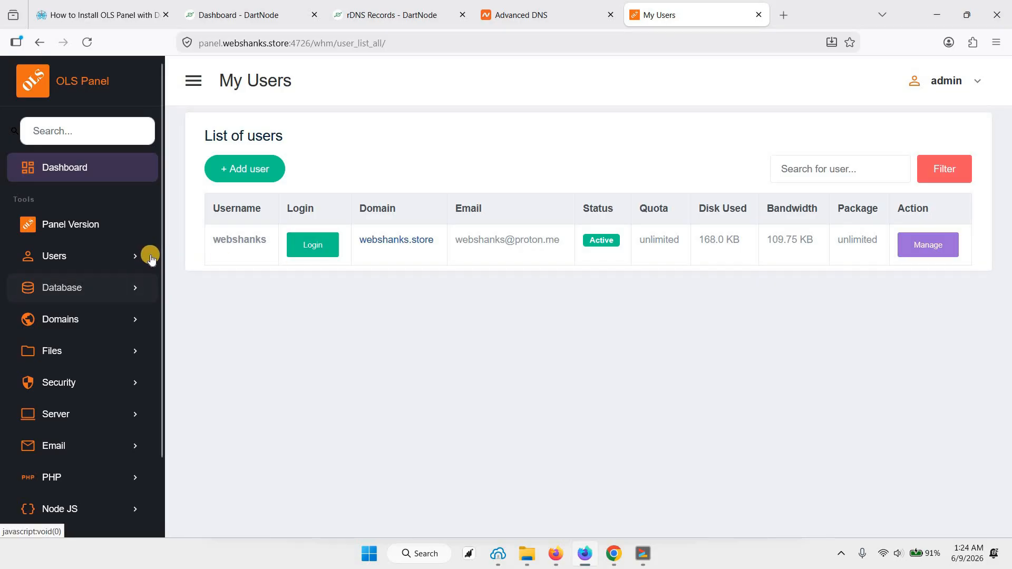
scroll(146, 258, "down", 3)
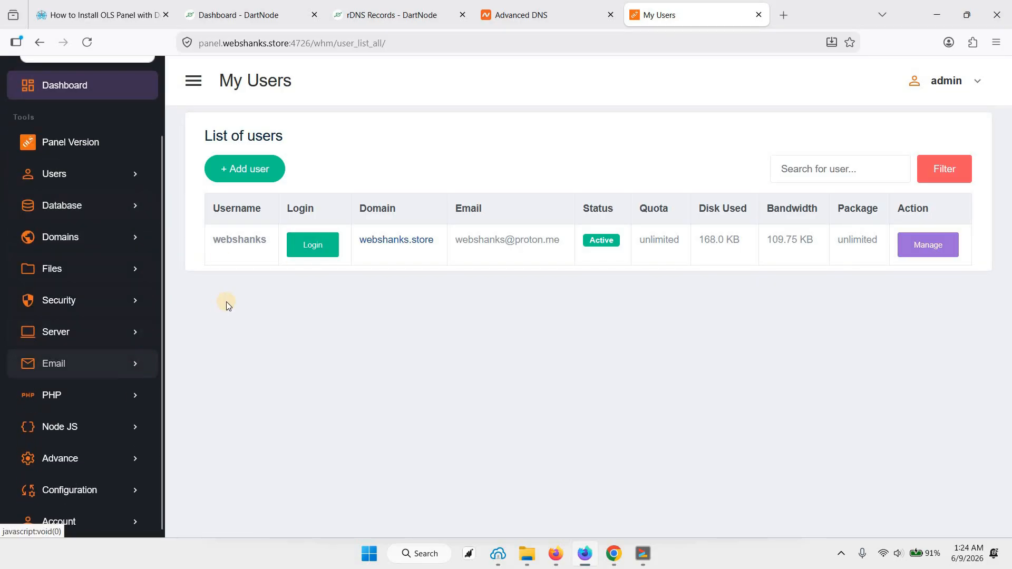
scroll(106, 311, "up", 3)
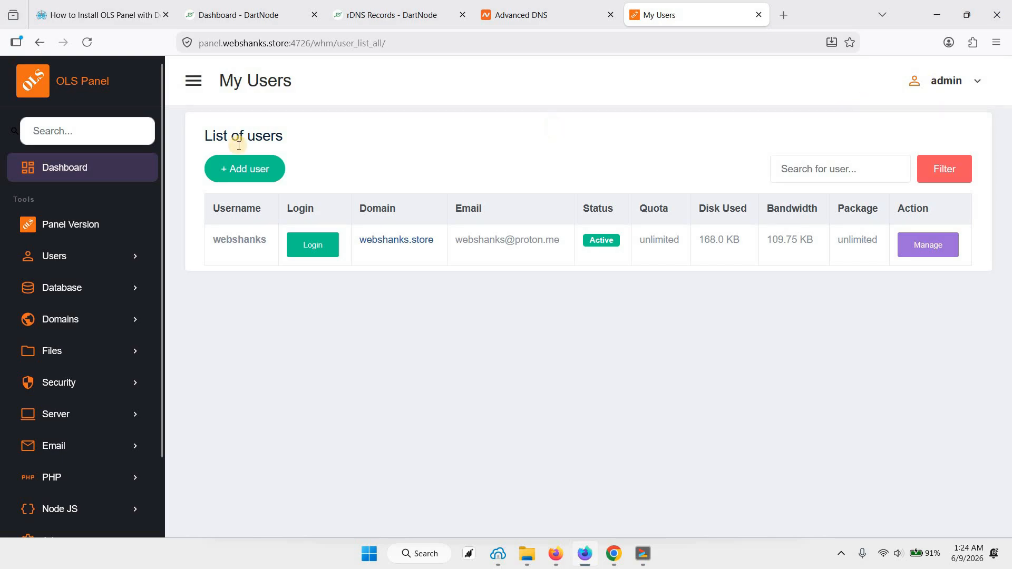
left_click(314, 248)
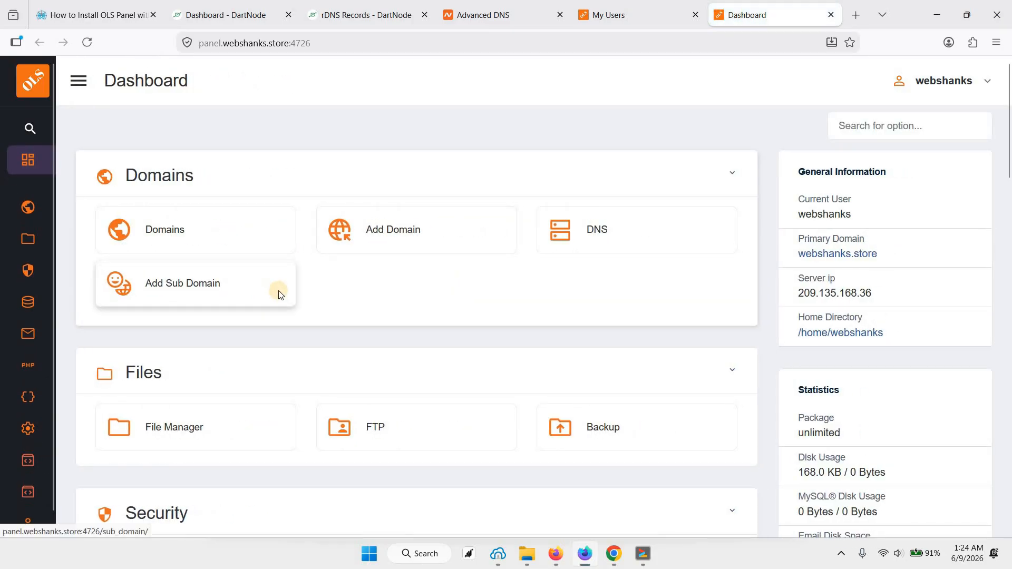
Step: Create an email account on webshanks.store with the mailbox username and a generated password, selecting the password for reuse before submitting
scroll(278, 294, "down", 5)
scroll(285, 290, "down", 4)
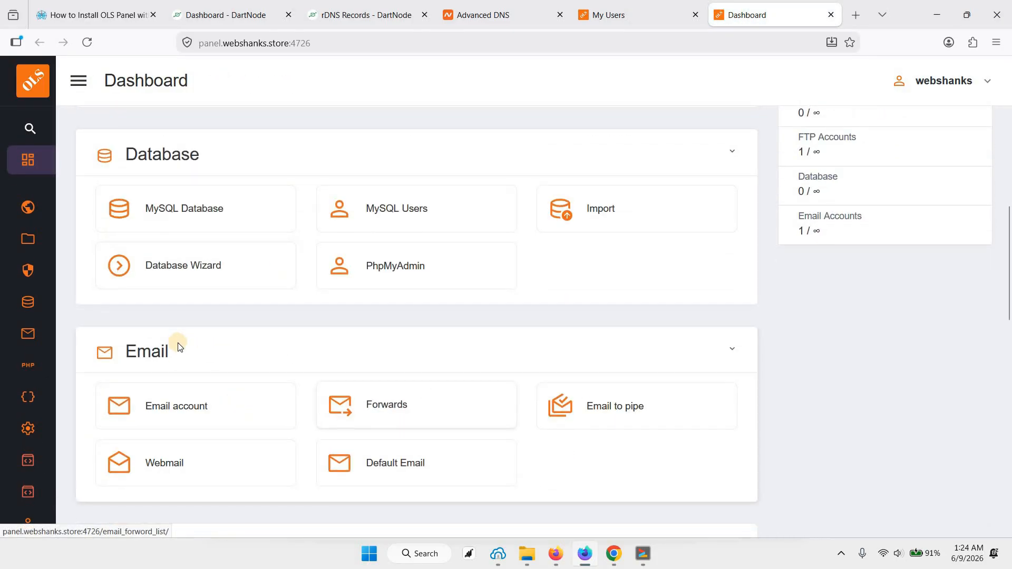
scroll(174, 305, "down", 3)
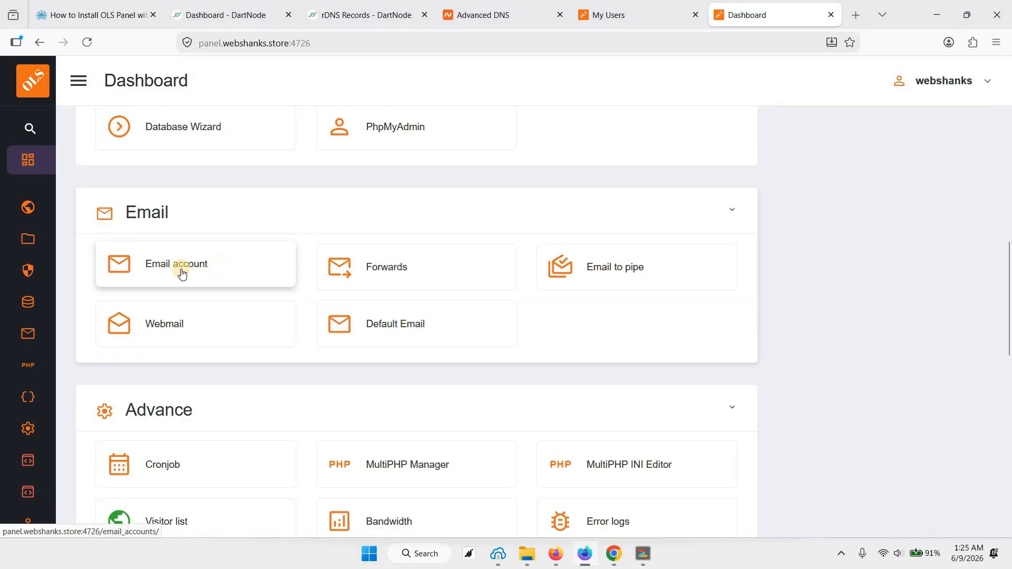
left_click(191, 271)
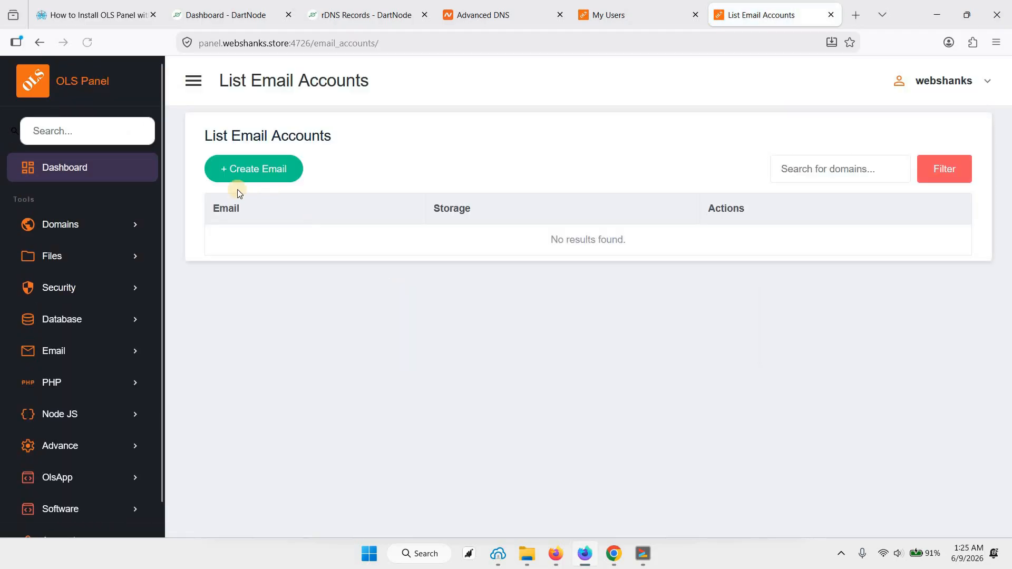
left_click(267, 175)
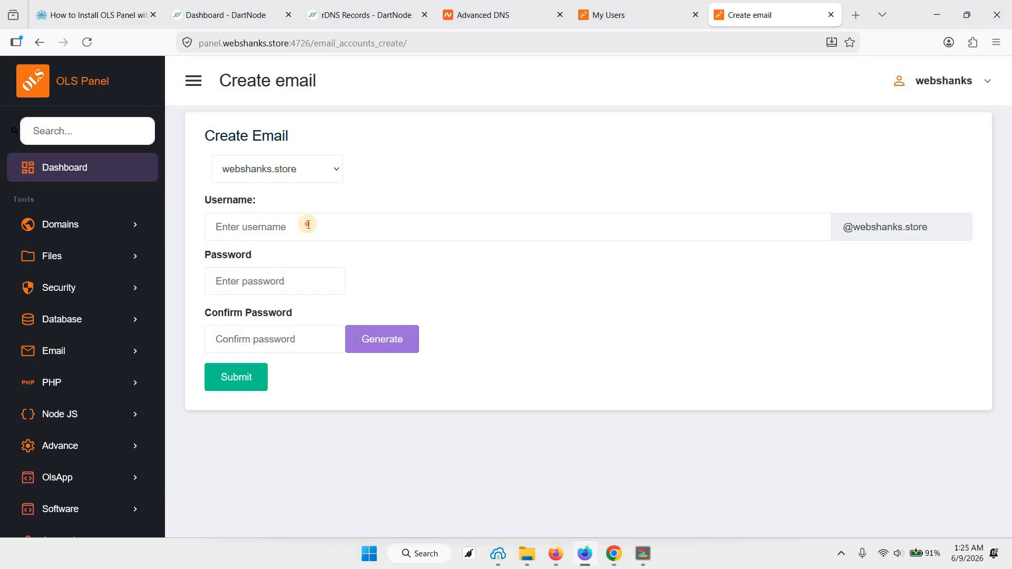
type("john")
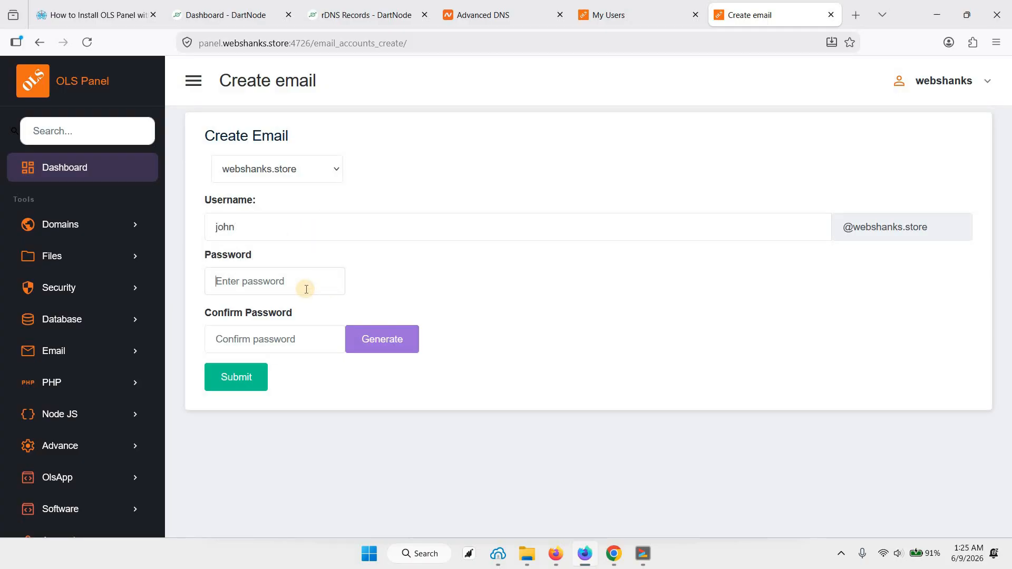
left_click(382, 350)
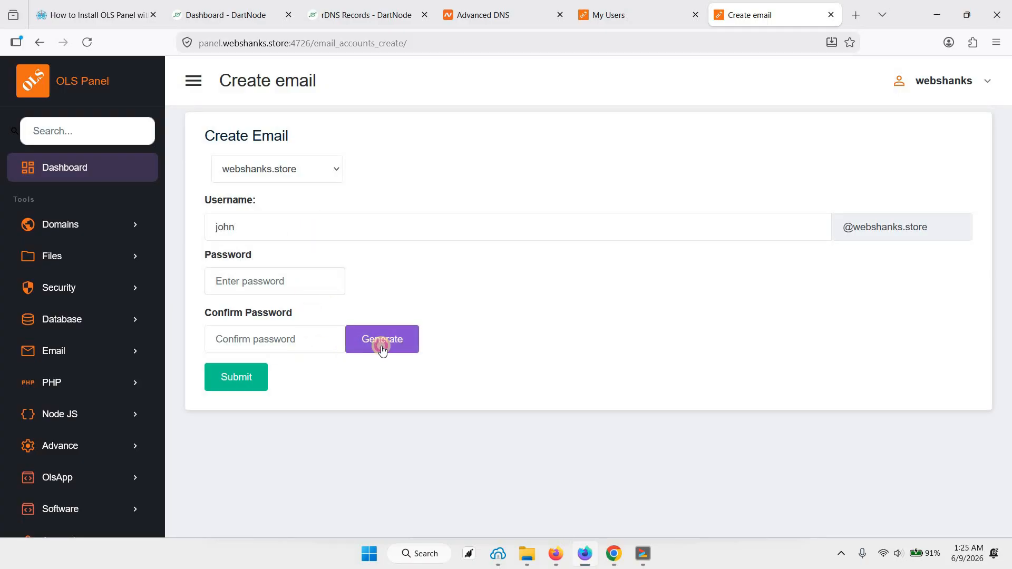
triple_click(276, 283)
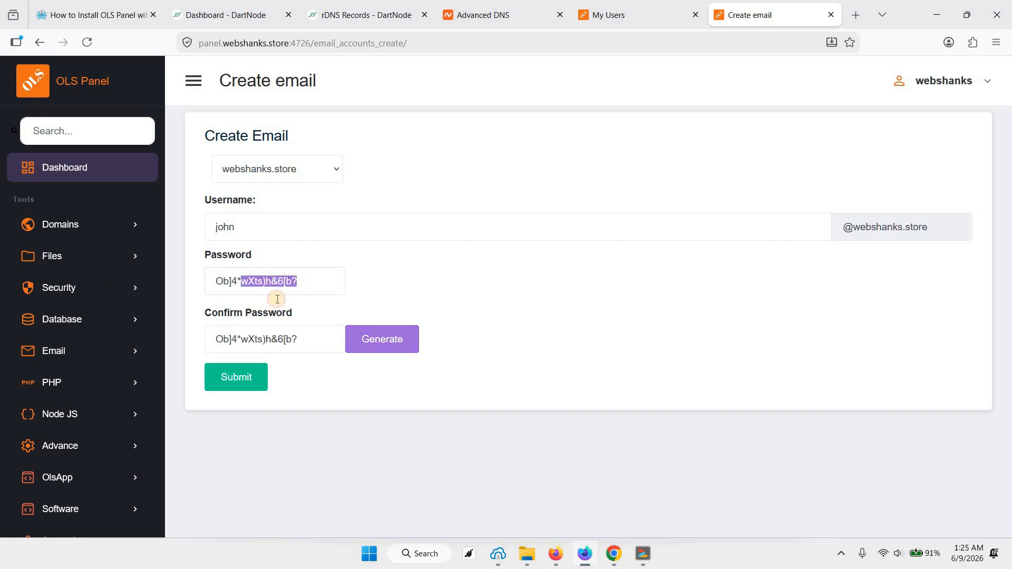
left_click(242, 381)
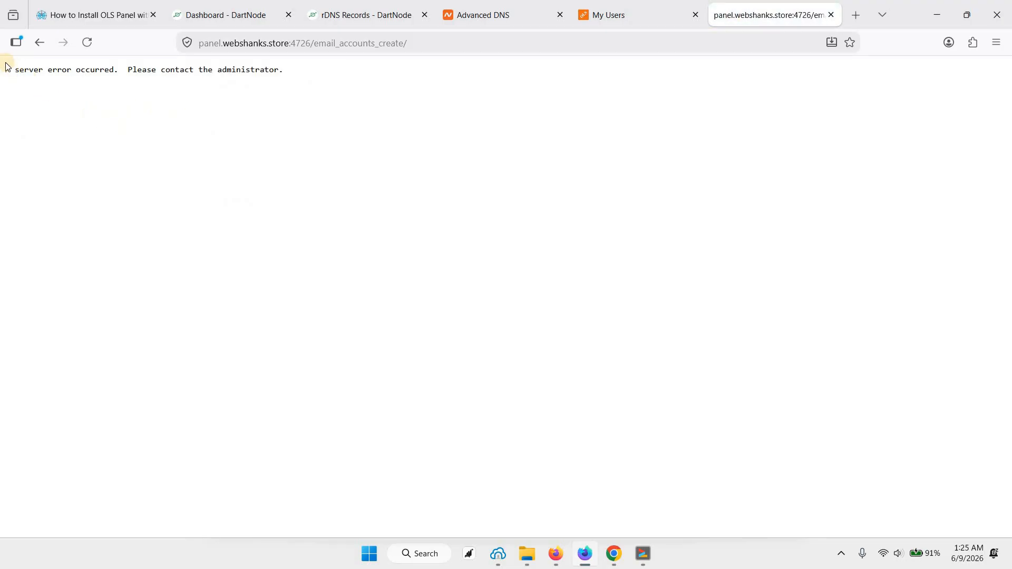
Step: Reload the email creation page with its form data resent, and open the list of email accounts
left_click(345, 93)
right_click(615, 200)
left_click(734, 214)
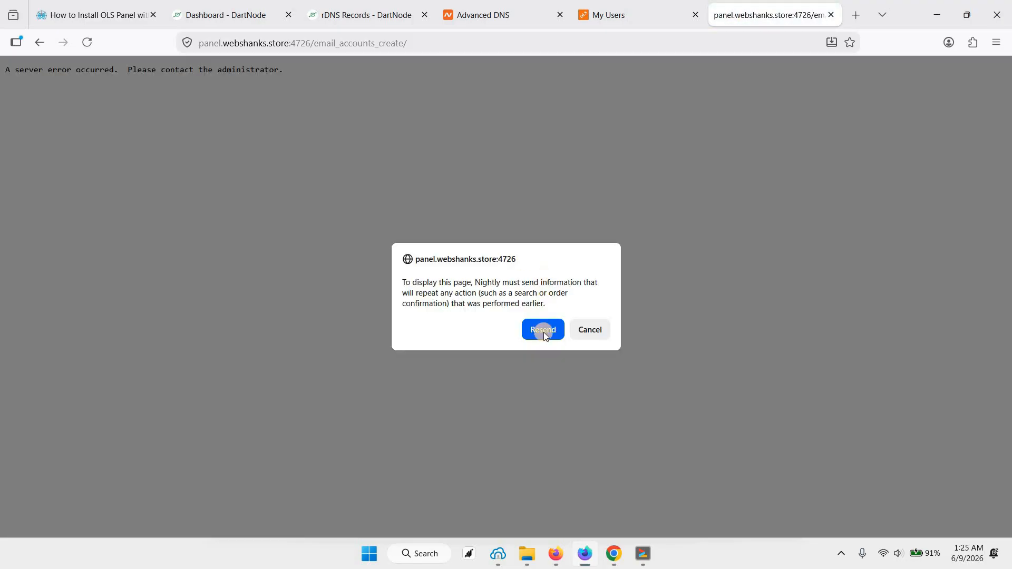
key("Return")
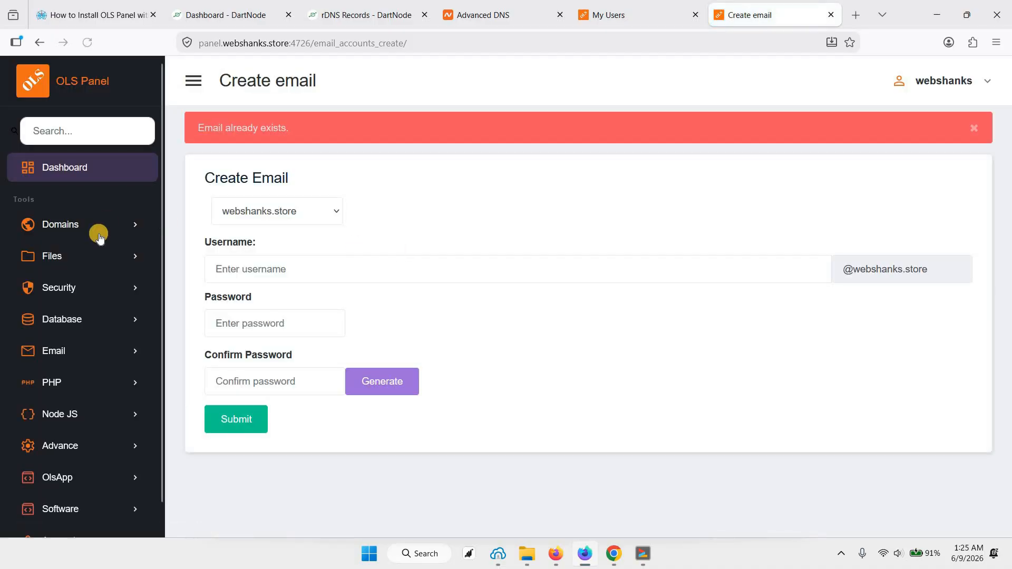
left_click(85, 356)
left_click(85, 381)
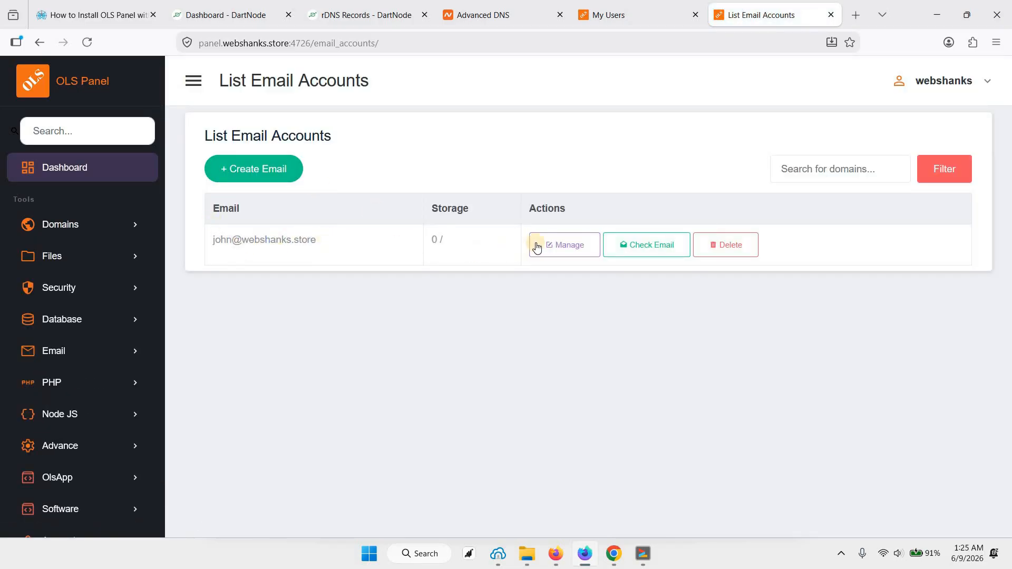
Step: Try to open the hosting account's Webmail page in a new tab and return to the email account list
scroll(74, 477, "down", 1)
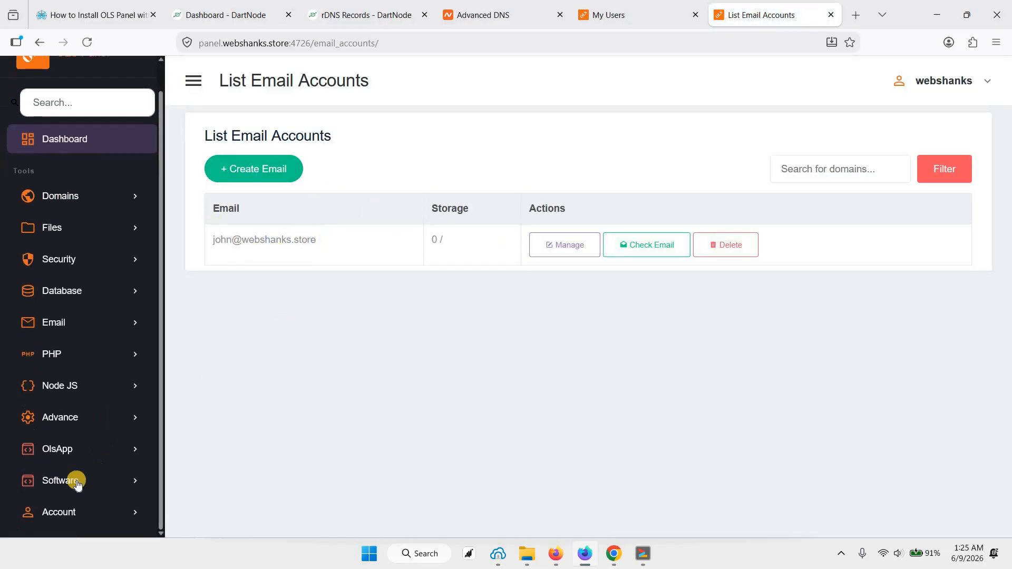
left_click(106, 323)
scroll(86, 384, "down", 2)
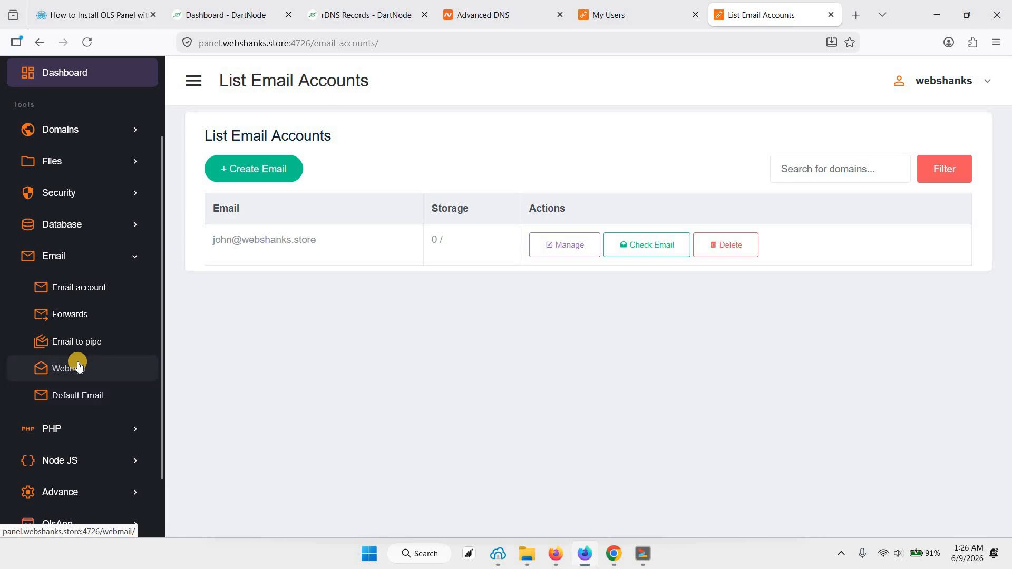
right_click(80, 370)
left_click(176, 13)
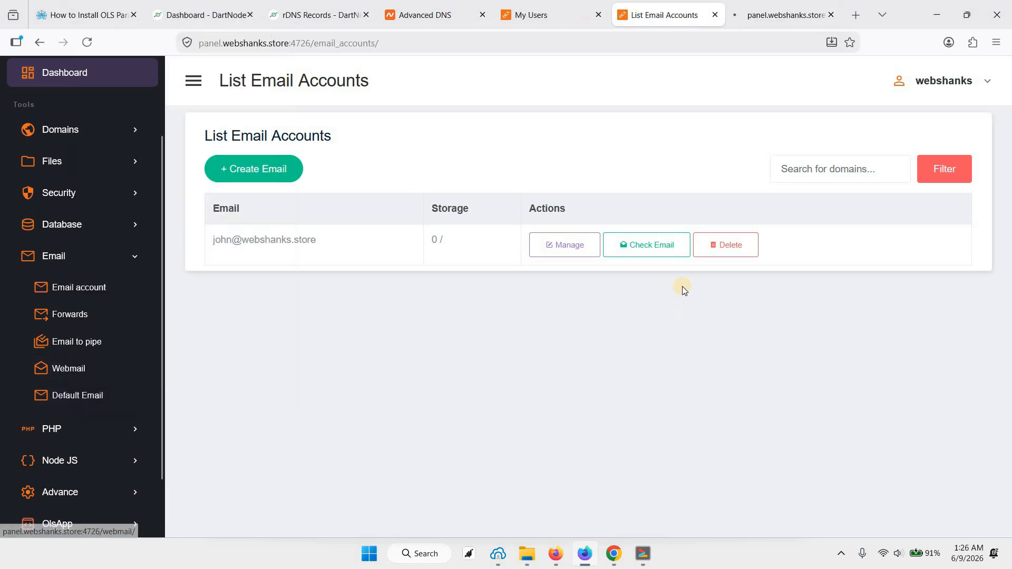
left_click(640, 256)
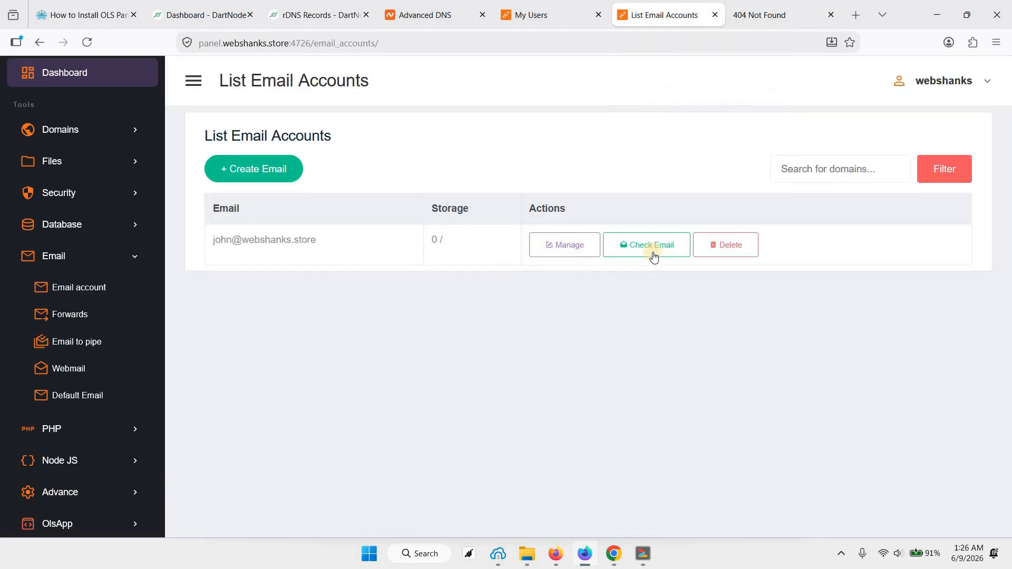
Step: Try to open the new mailbox in Roundcube webmail through Check Email, and return to the Webmail Service page
left_click(654, 257)
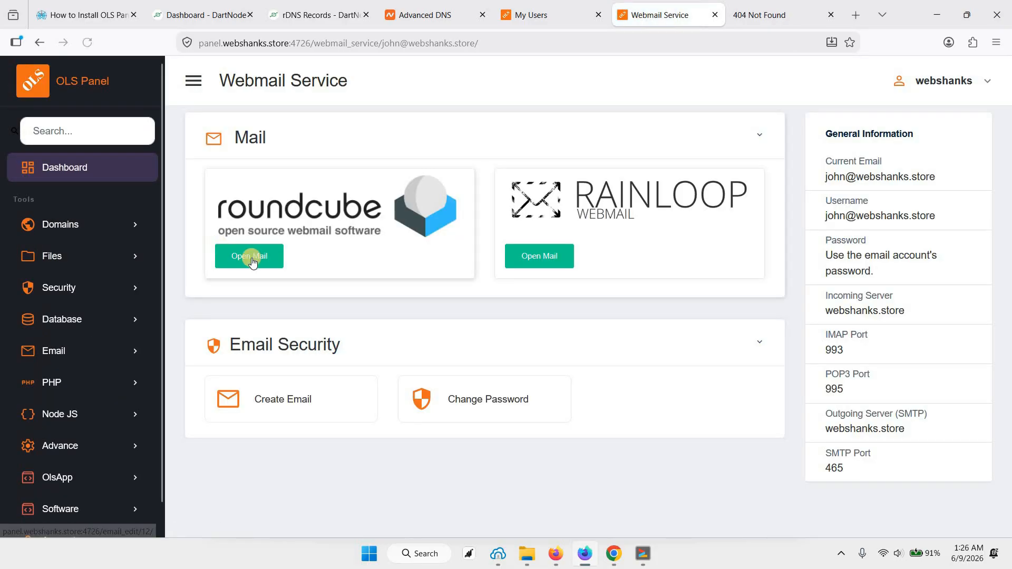
left_click(250, 258)
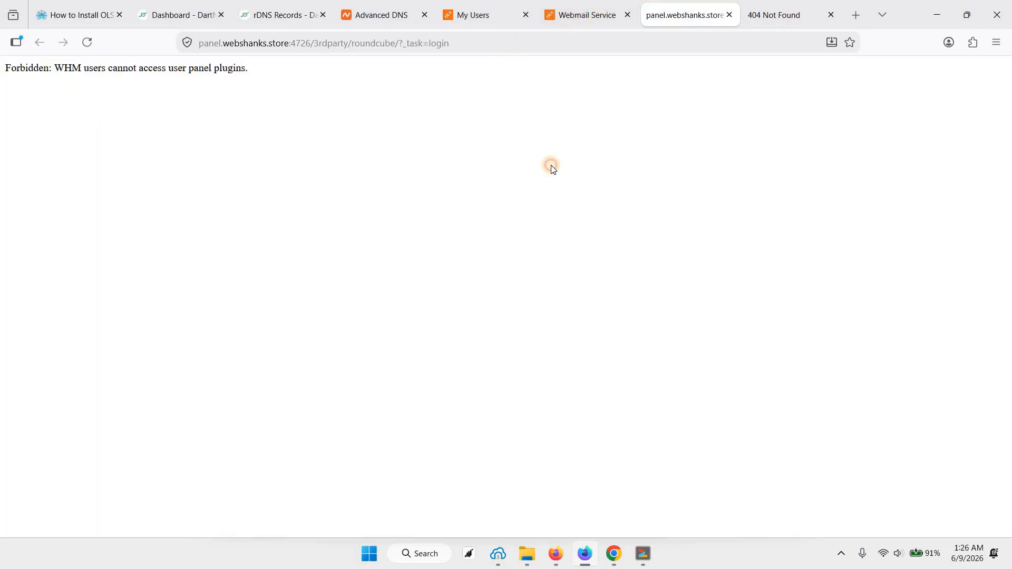
left_click(583, 16)
left_click(667, 18)
left_click_drag(65, 67, 94, 68)
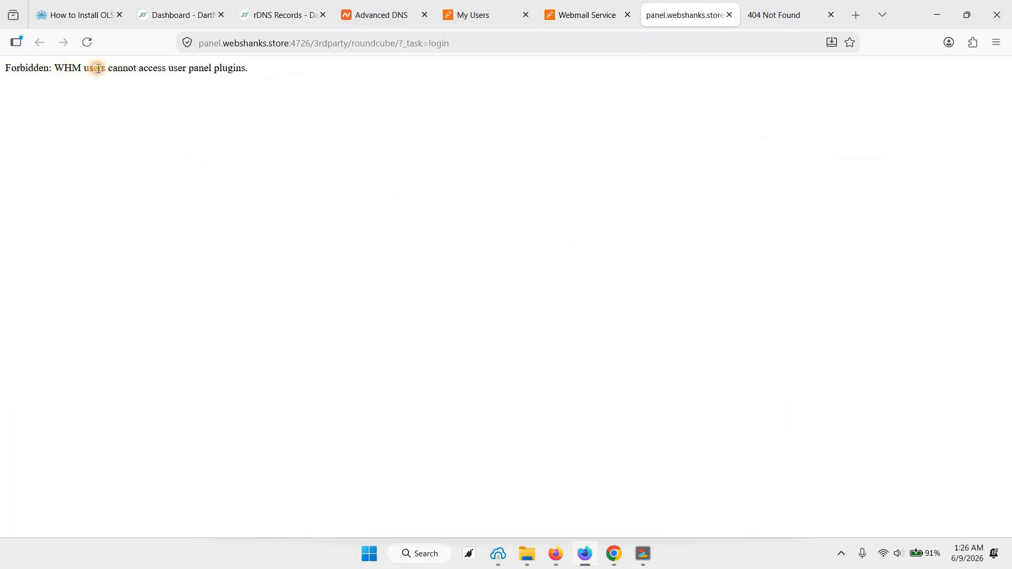
left_click(283, 151)
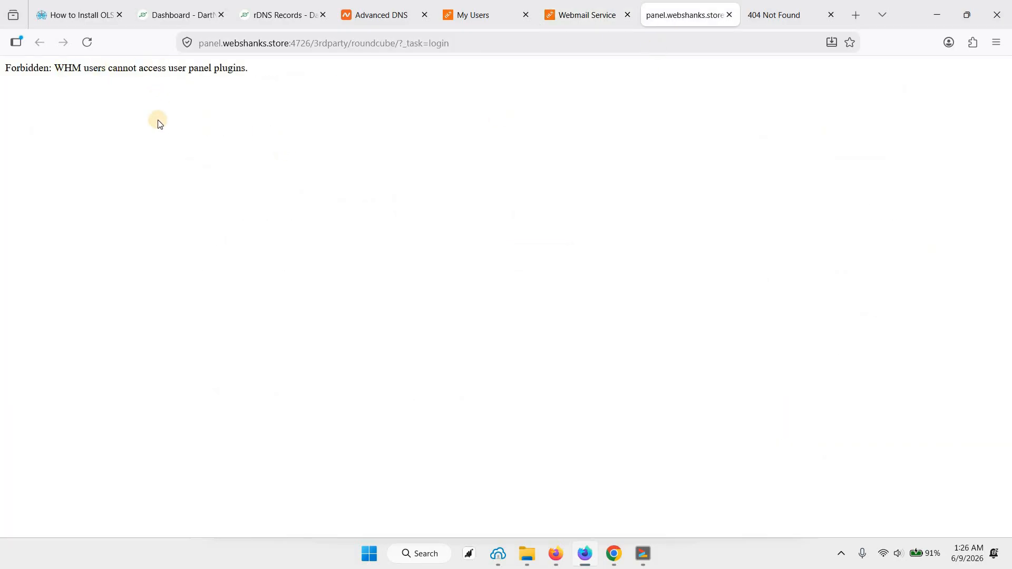
left_click(559, 16)
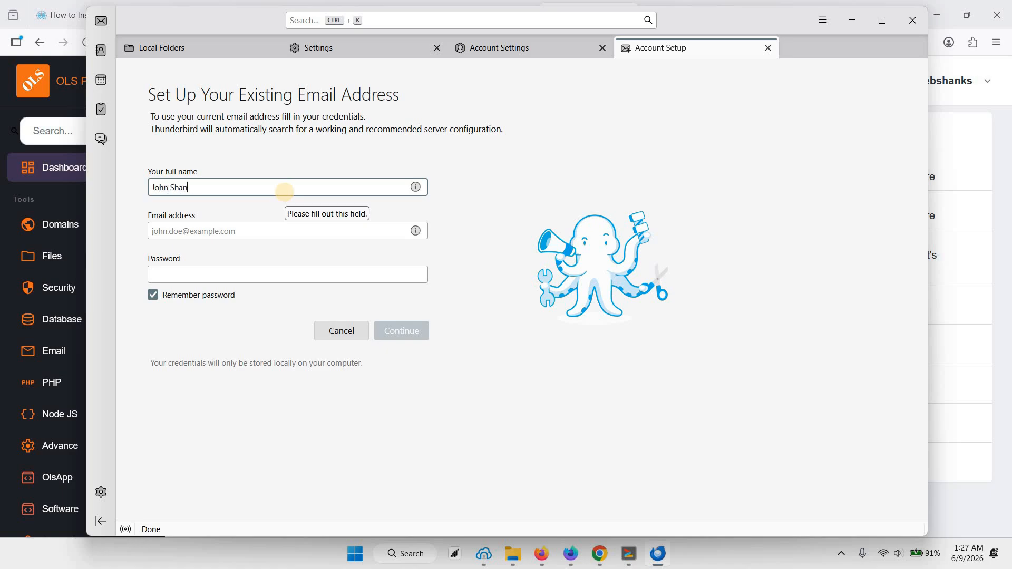
Step: Fill in the full name, email address and copied password of the new webshanks.store mailbox, and look up its server configuration
type("ks")
key("Tab")
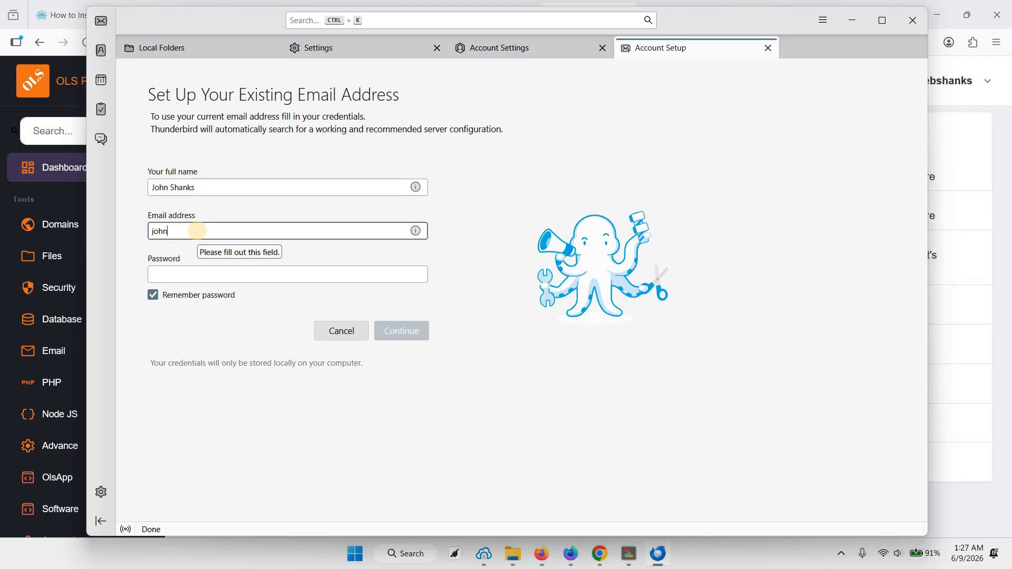
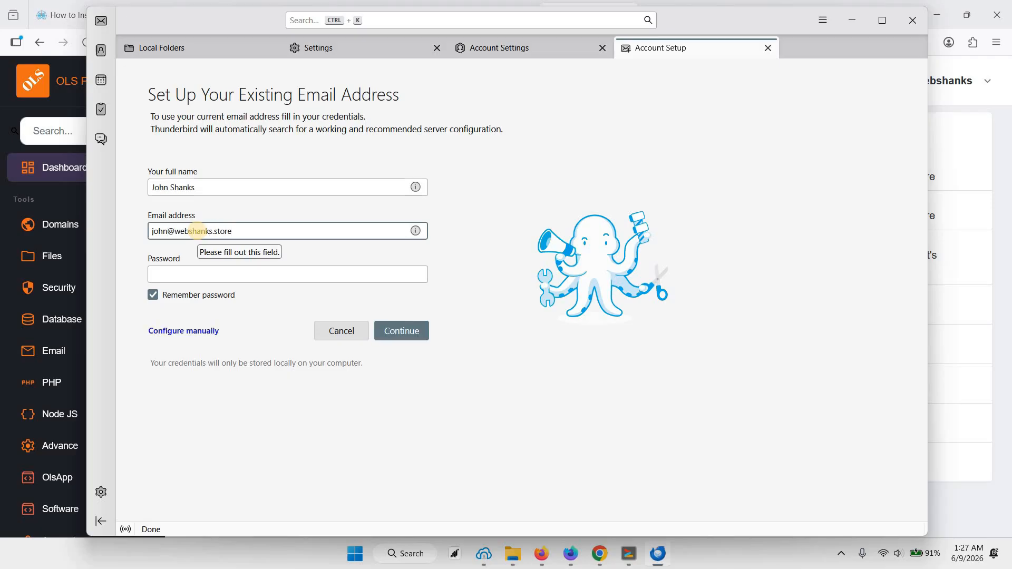
key("Tab")
key("ctrl+v")
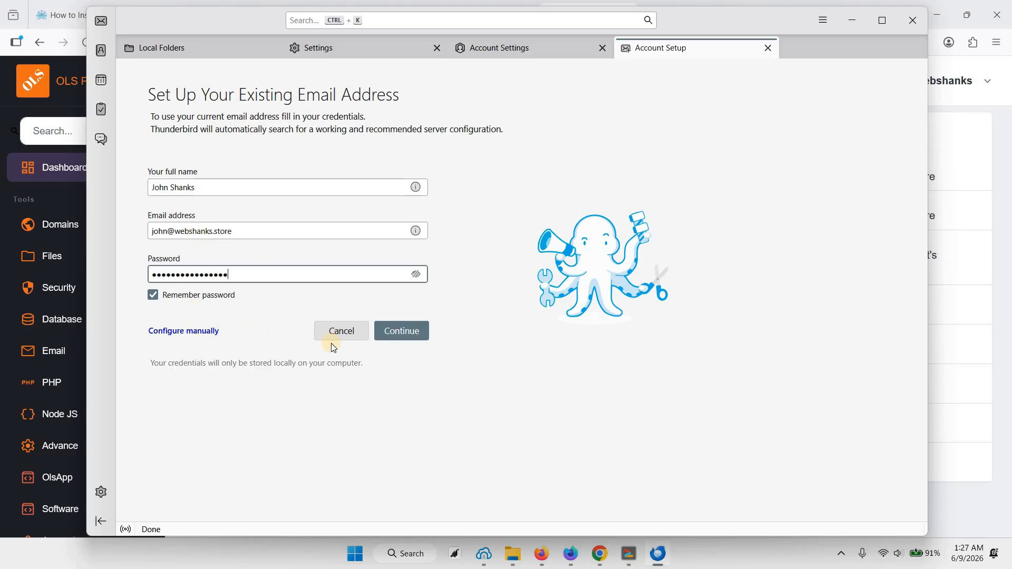
left_click(421, 334)
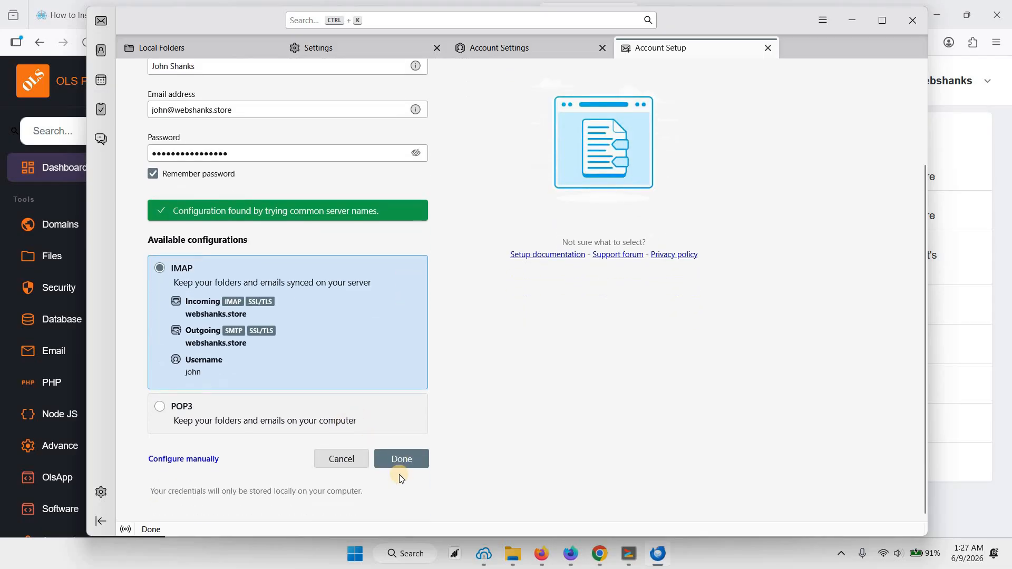
Step: Accept the IMAP configuration for the mailbox and finish the account setup
left_click(399, 461)
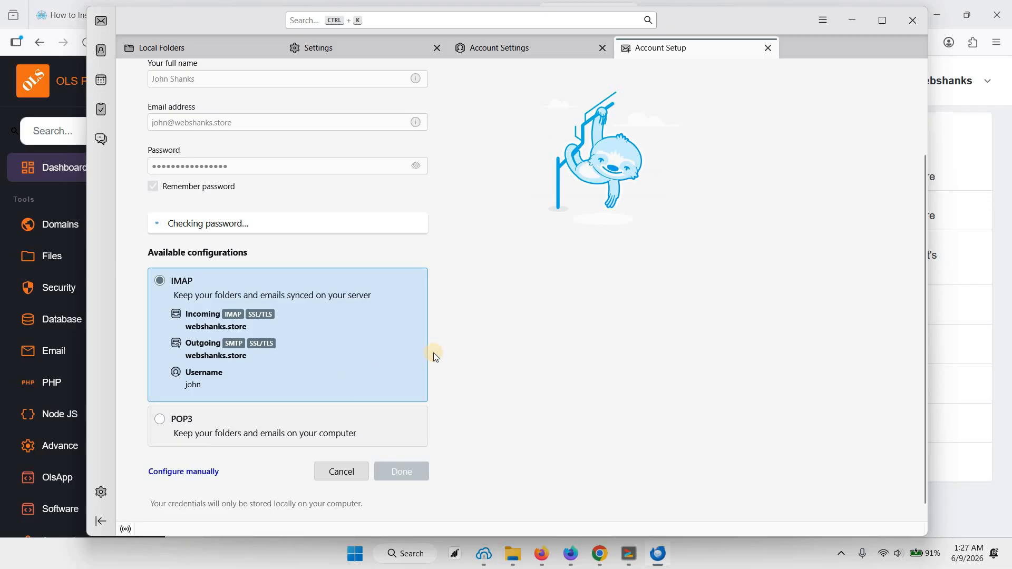
scroll(435, 356, "down", 1)
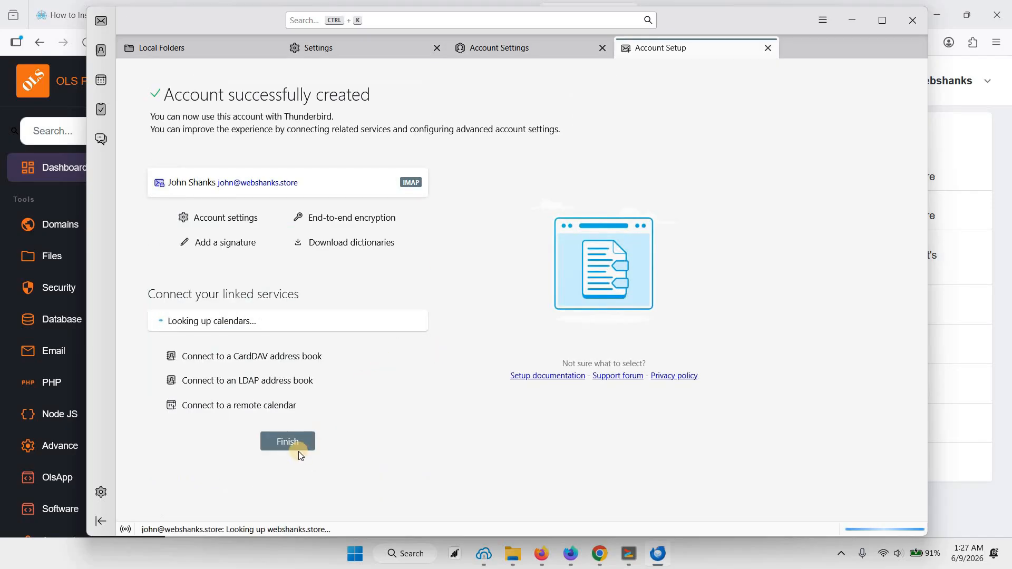
left_click(296, 448)
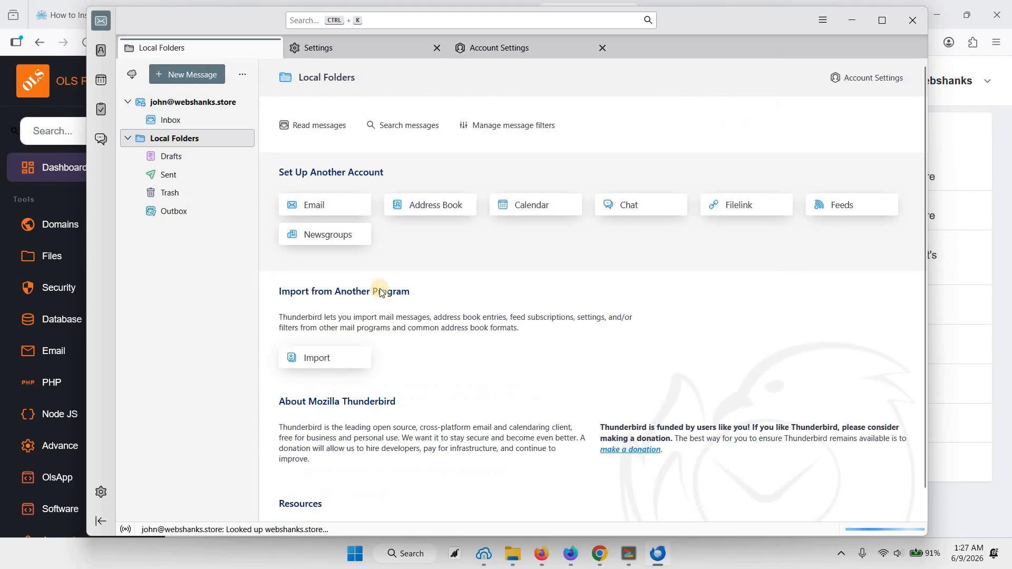
left_click(437, 213)
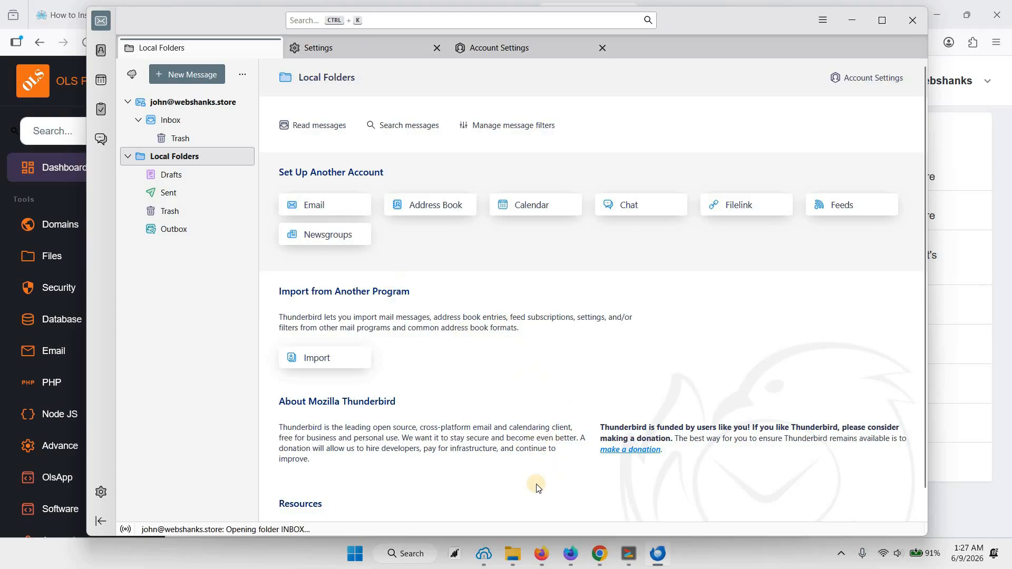
Step: Switch to Firefox, close the leftover panel.webshanks.store and 404 Not Found tabs, and load mail-tester.com in a new tab
left_click(571, 553)
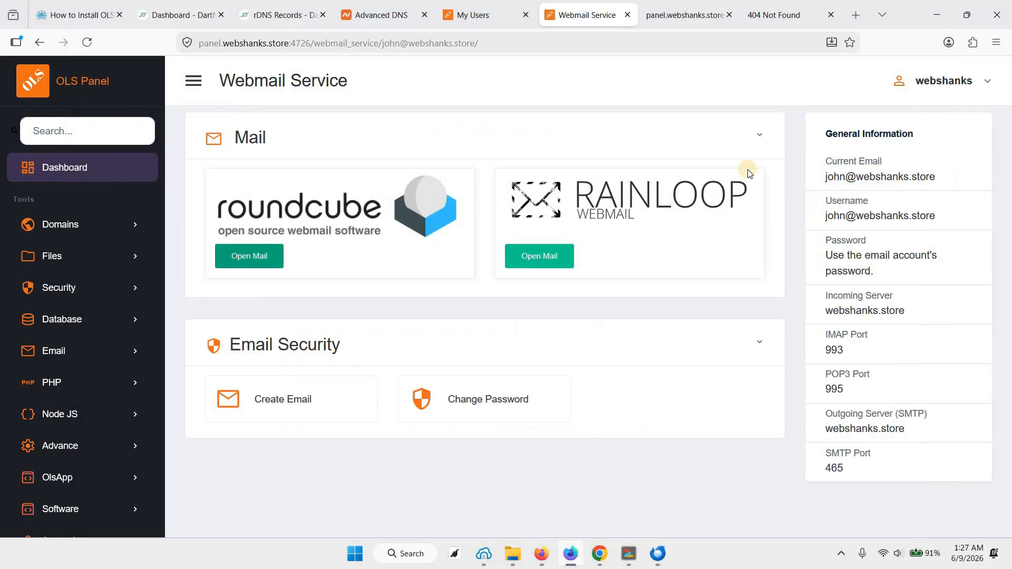
left_click(856, 14)
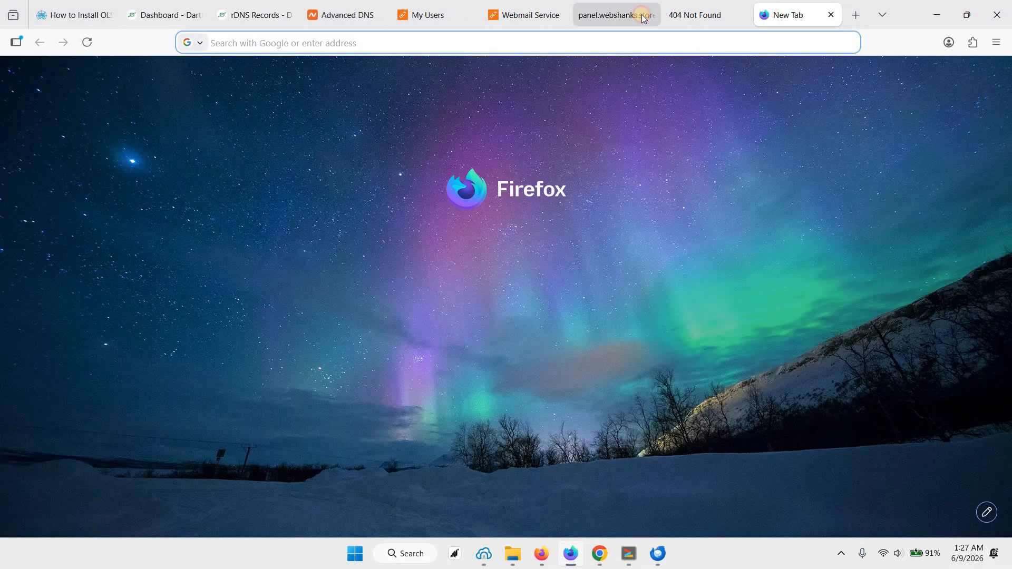
left_click(641, 15)
left_click(650, 15)
key("ctrl+w")
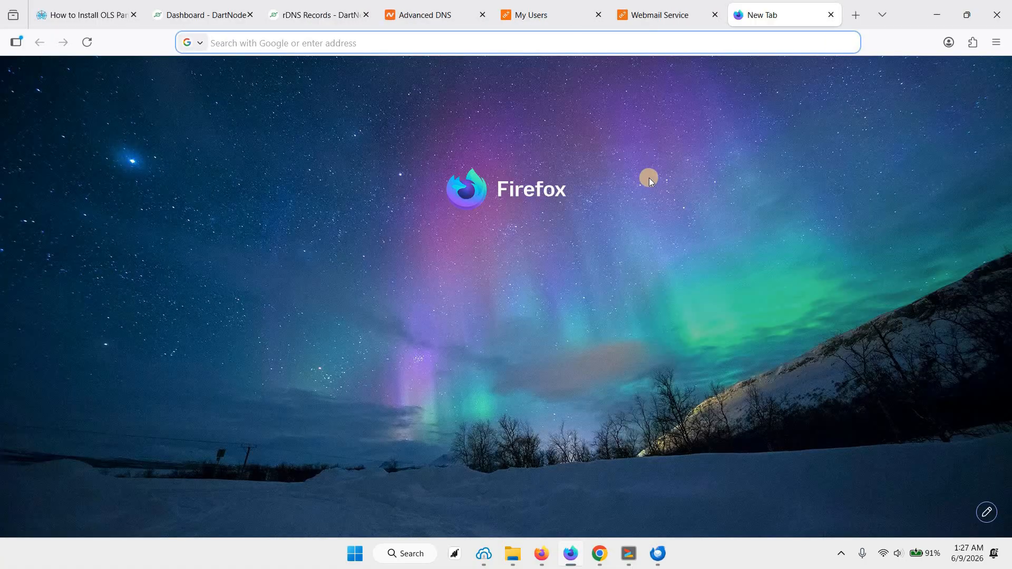
type("https://mail-tester.com")
key("Return")
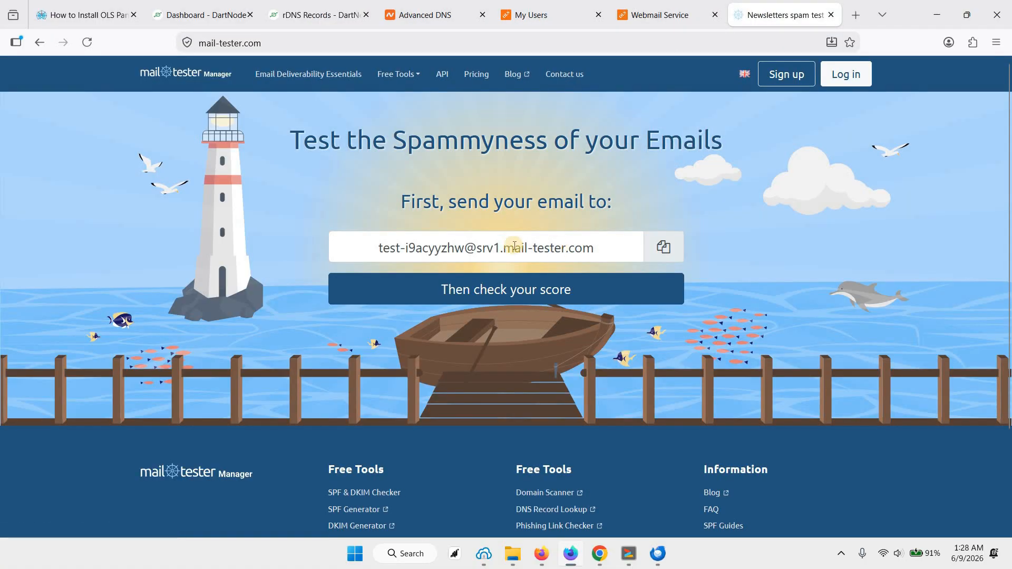
Step: Copy the mail-tester address and send it a Thunderbird message with the subject "Hi" and the body "Hello"
left_click(413, 264)
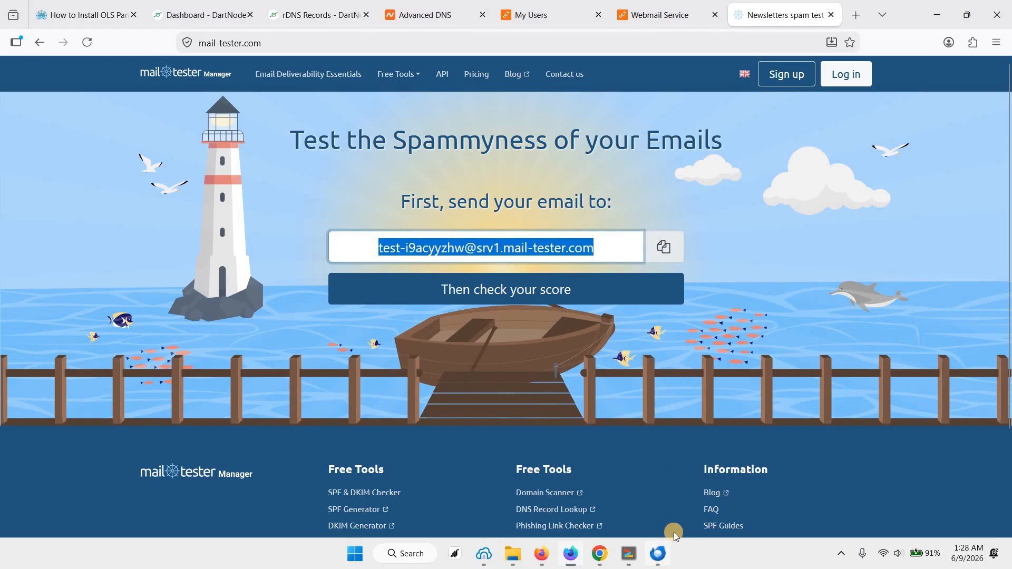
left_click(657, 554)
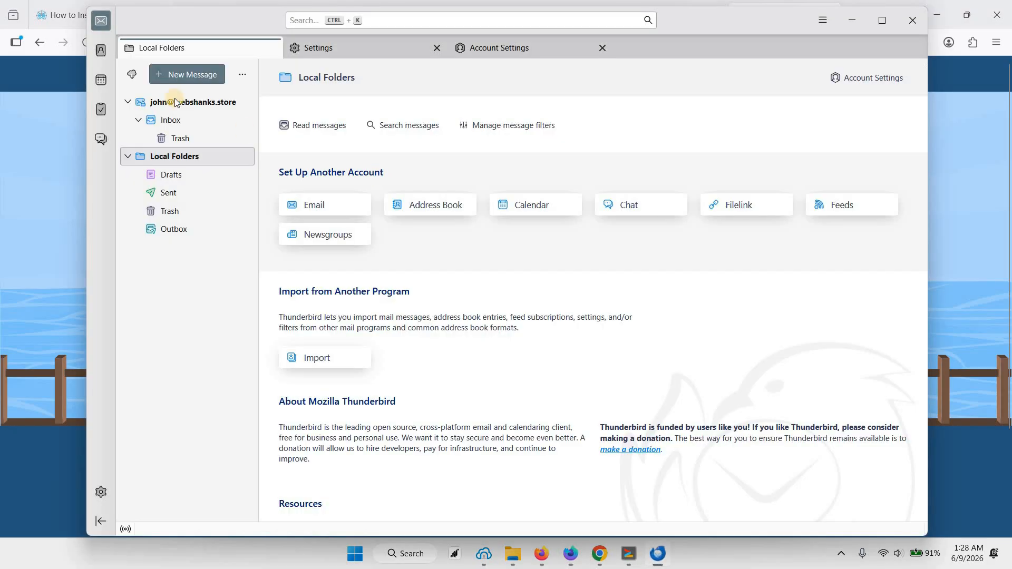
left_click(188, 75)
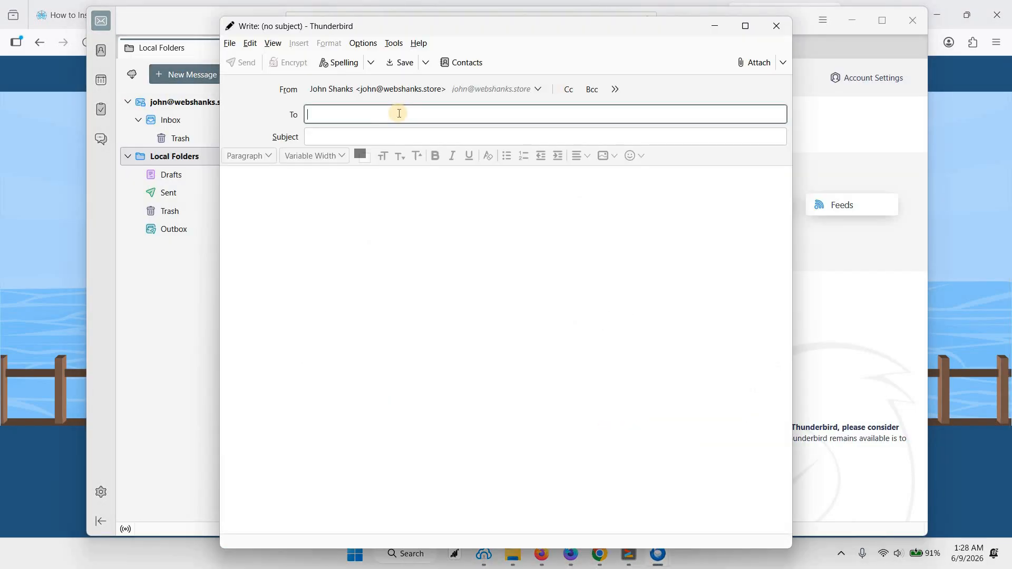
key("ctrl+v")
left_click(362, 138)
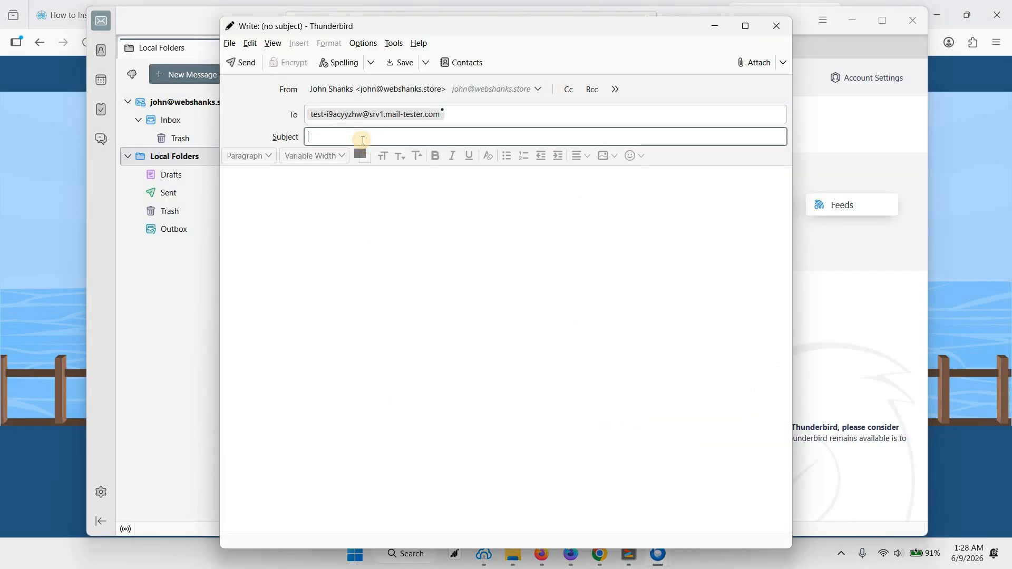
type("Hi")
key("Tab")
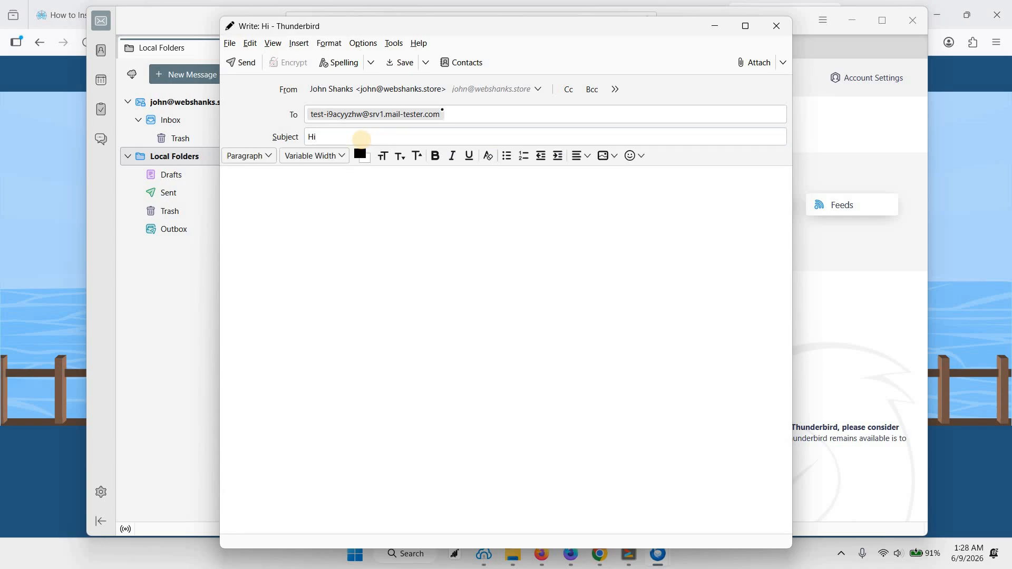
type("Hello")
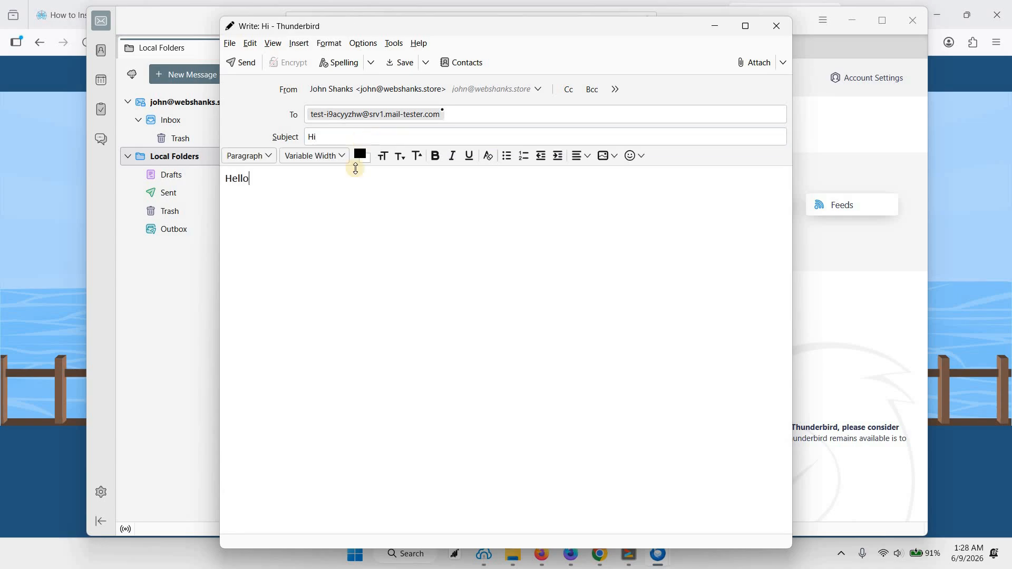
left_click(254, 64)
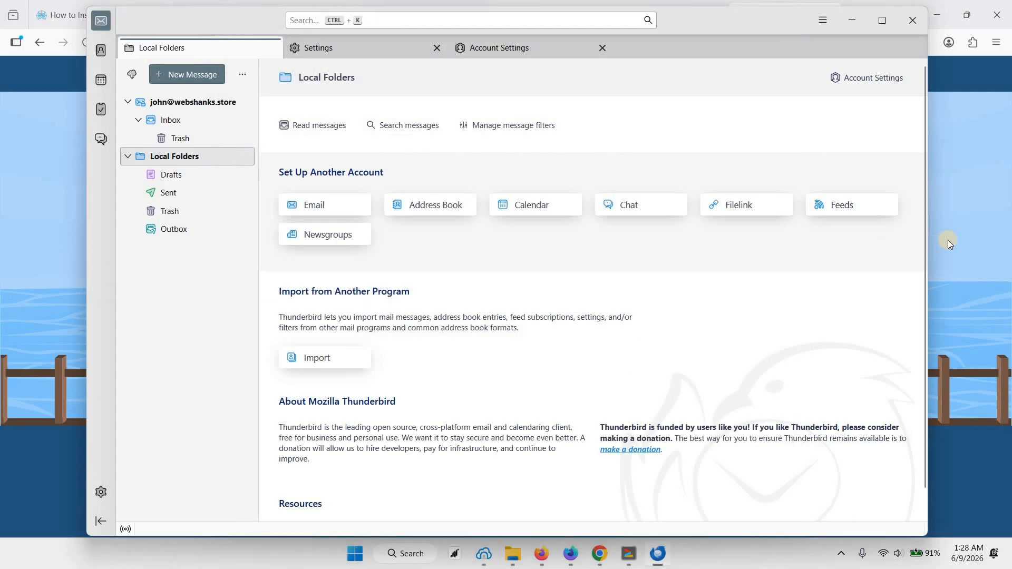
Step: Check the test message's spam score on mail-tester and expand the message details to review the sender
left_click(948, 240)
left_click(463, 298)
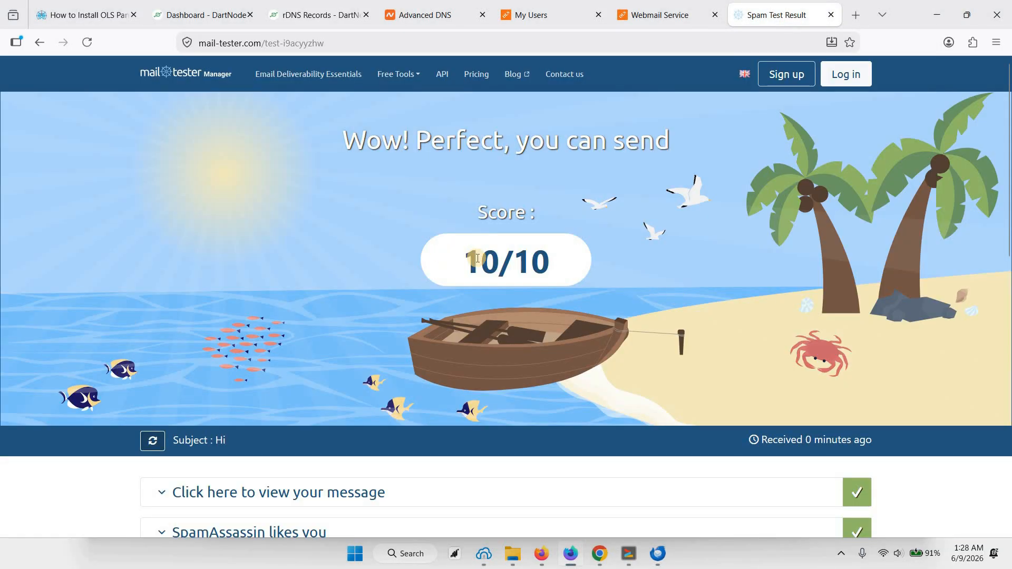
left_click_drag(481, 261, 554, 263)
left_click(509, 281)
left_click(290, 481)
scroll(290, 474, "down", 1)
triple_click(394, 469)
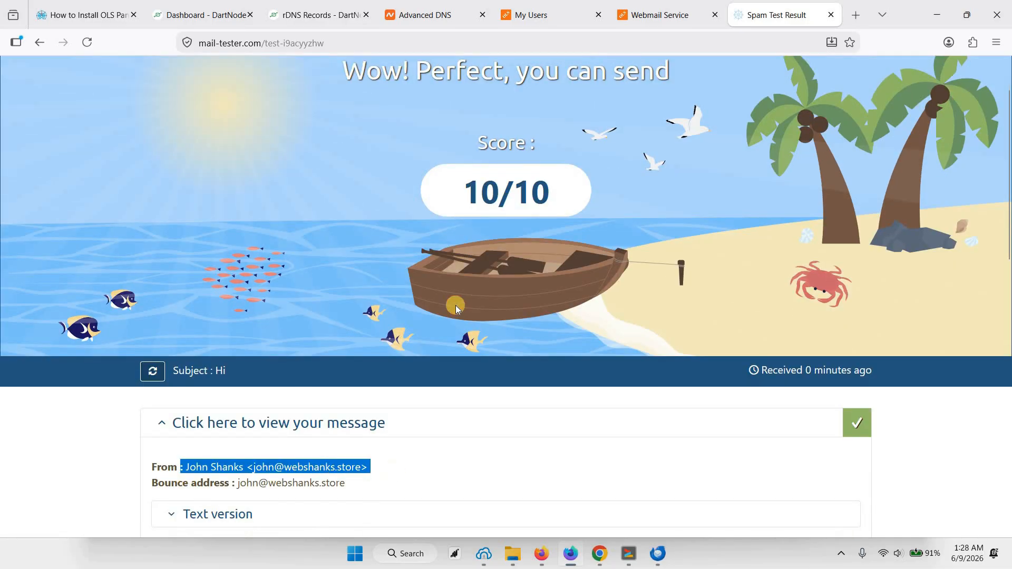
left_click(455, 306)
scroll(455, 305, "up", 1)
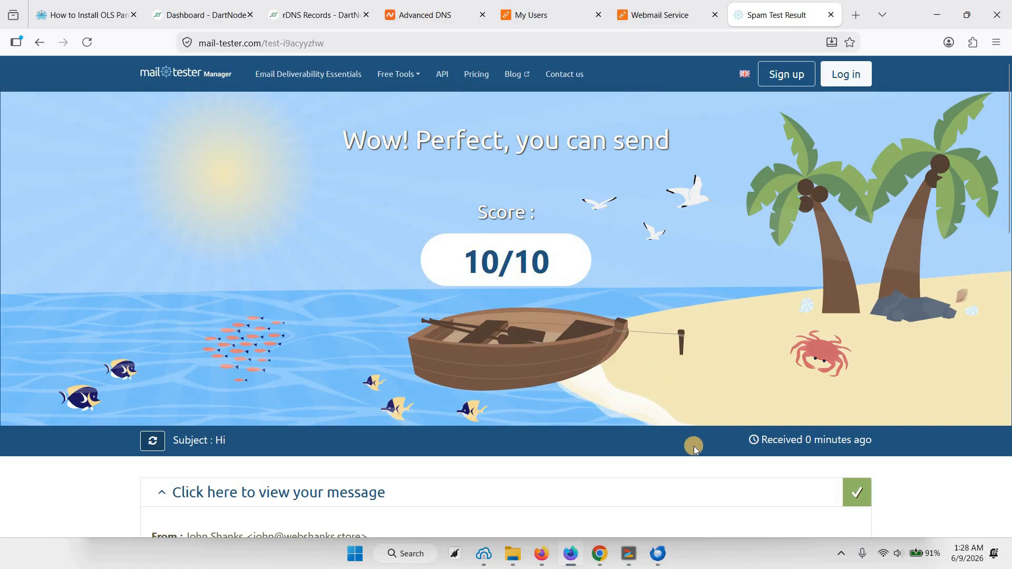
Step: From Thunderbird, email the Gmail contact with the subject "Meeting Tomorrow at 11:00 AM" and the meeting reminder text prepared in Notepad
left_click(658, 554)
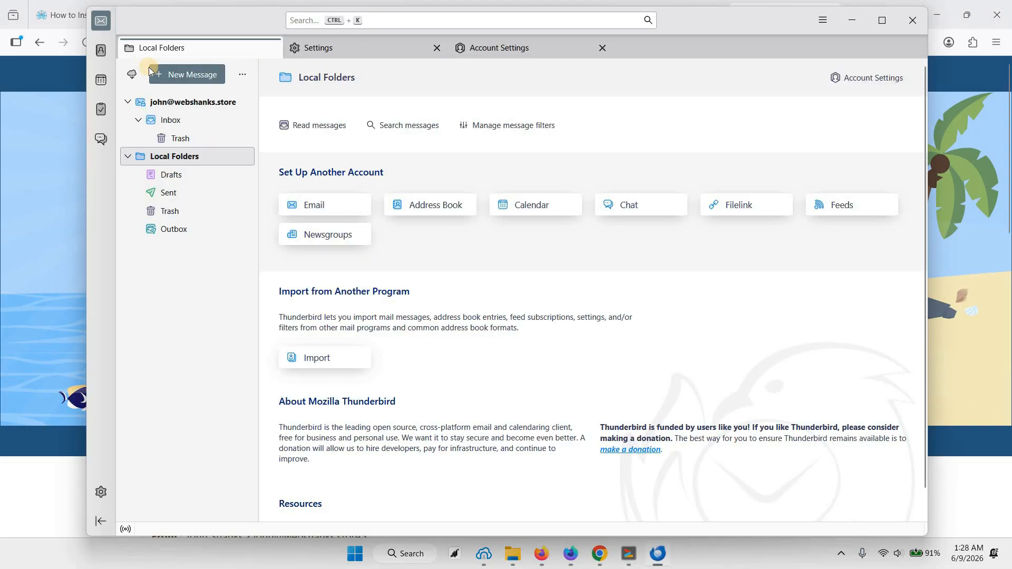
left_click(152, 71)
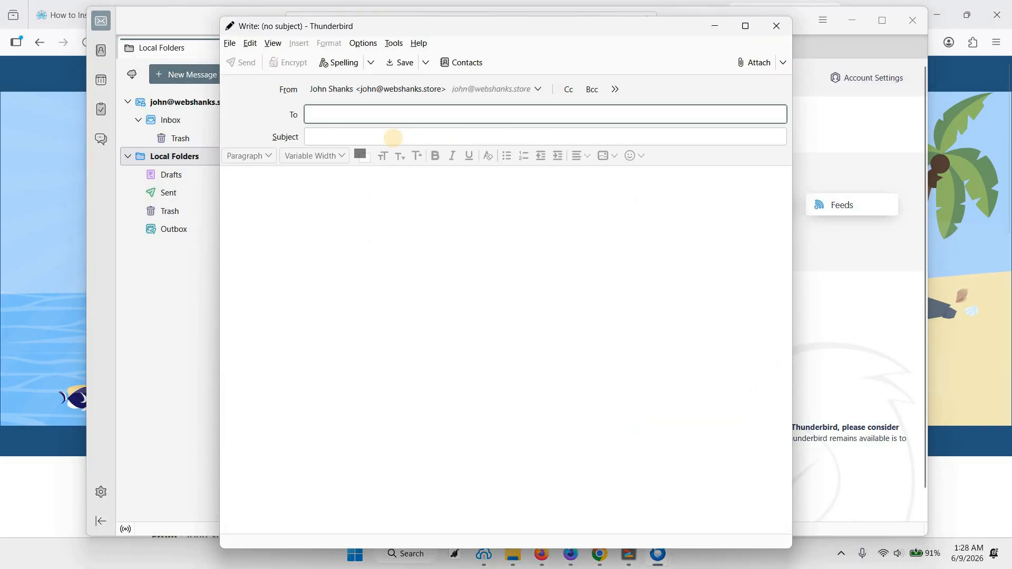
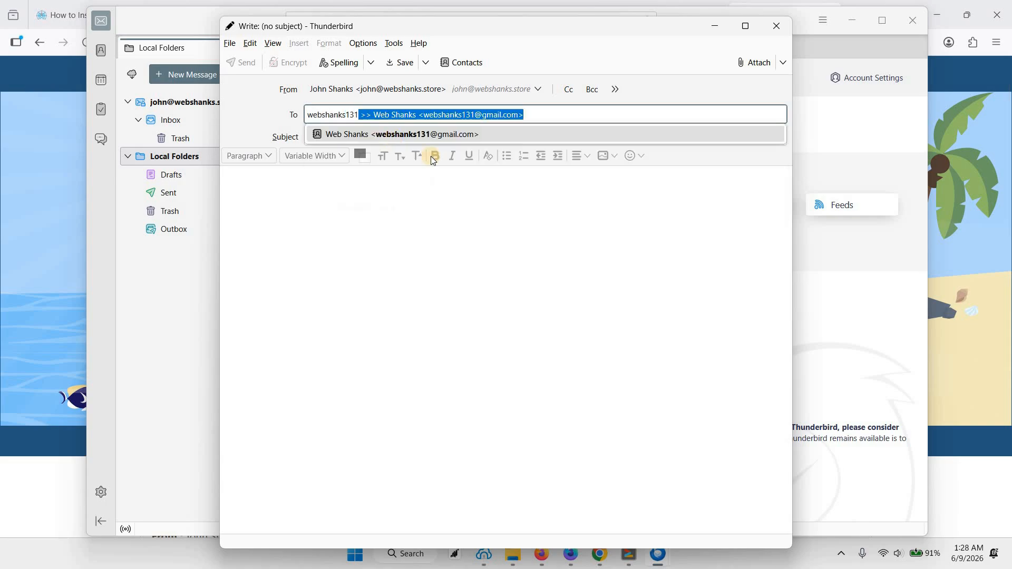
left_click(380, 135)
left_click(386, 138)
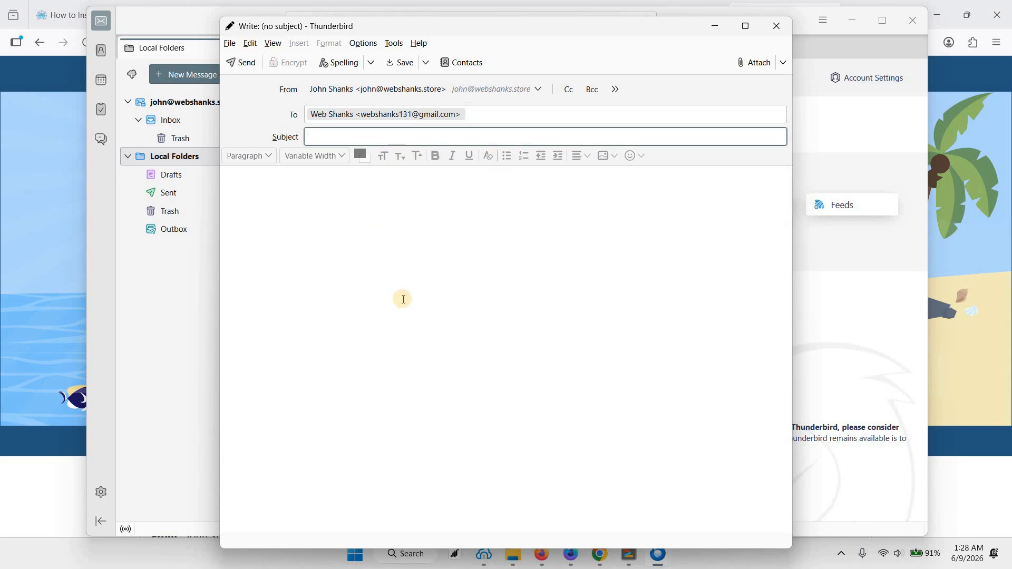
type("Meeting Tomorrow at 11:00 AM")
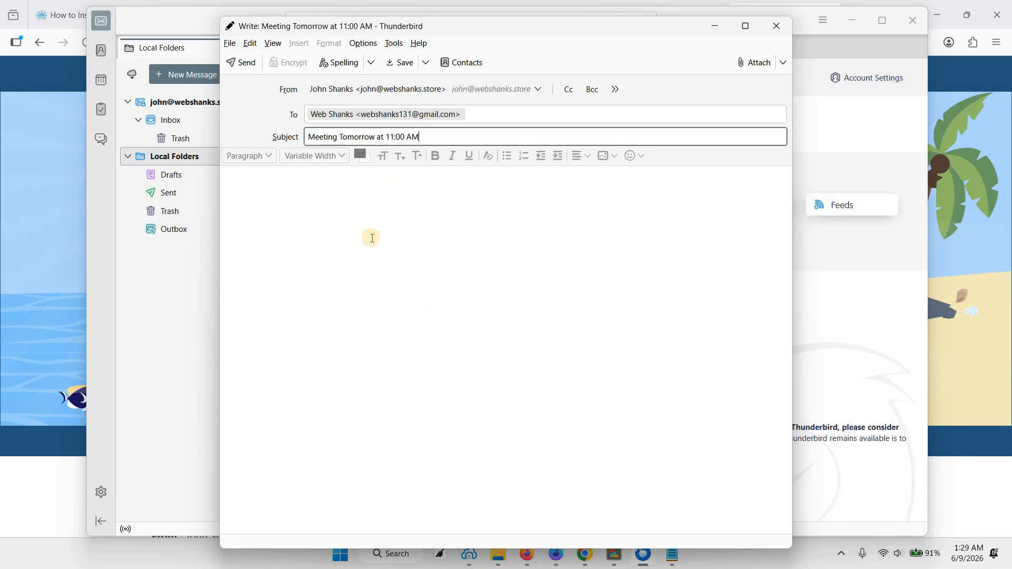
left_click(372, 244)
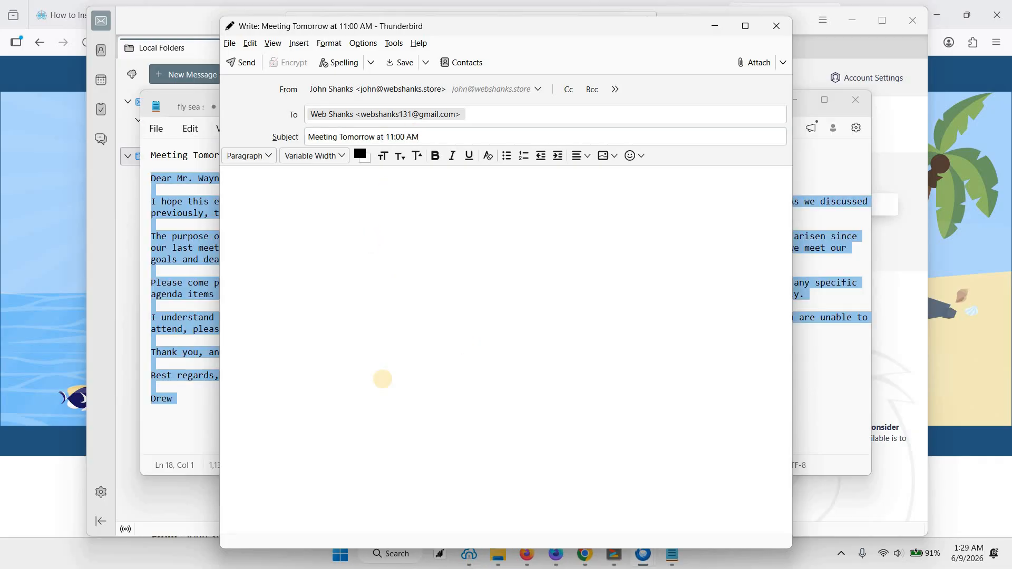
type("Dear Mr. Wayne  I hope this email finds you well. I am writing to remind you of our business meeting scheduled for tomorrow at 11:00 AM. As we discussed previously, the meeting will take place in the conference room on the 5th floor of our office building.  The purpose of the meeting is to discuss the progress of our current project and address any issues or concerns that have arisen since our last meeting. We will also be reviewing the project timeline and discussing any necessary adjustments to ensure that we meet our goals and deadlines.  Please come prepared with any relevant materials or updates that you would like to share with the team. Also, if you have any specific agenda items that you would like to discuss, please let me know before the meeting so that we can allocate time accordingly.  I understand that your time is valuable, and I appreciate your commitment to attending this meeting. If for any reason you are unable to attend, please let me know as soon as possible so that we can make necessary adjustments.  Thank you, and I look forward to seeing you at the meeting tomorrow at 11:00 AM.  Best regards,  Drew")
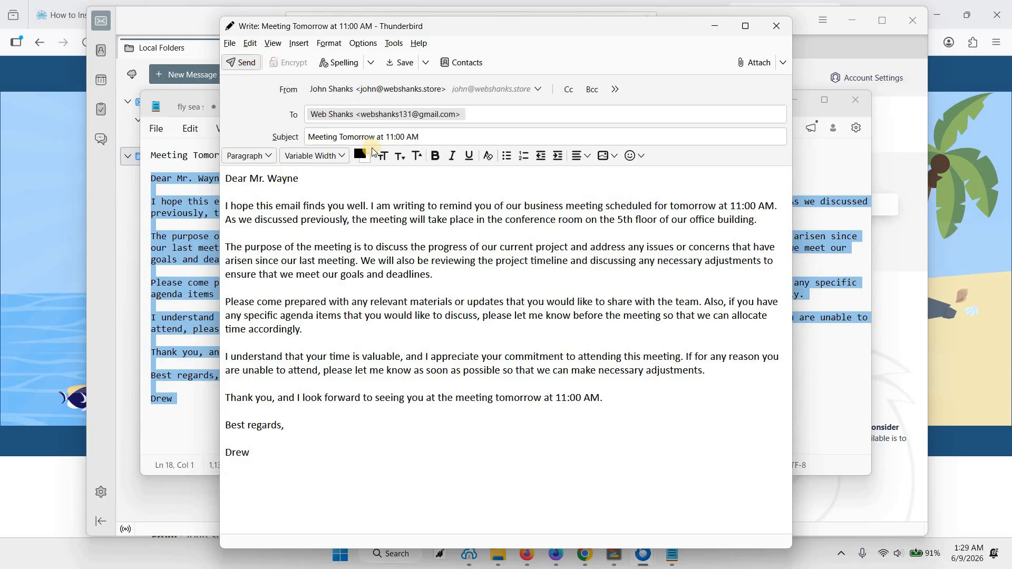
left_click(251, 65)
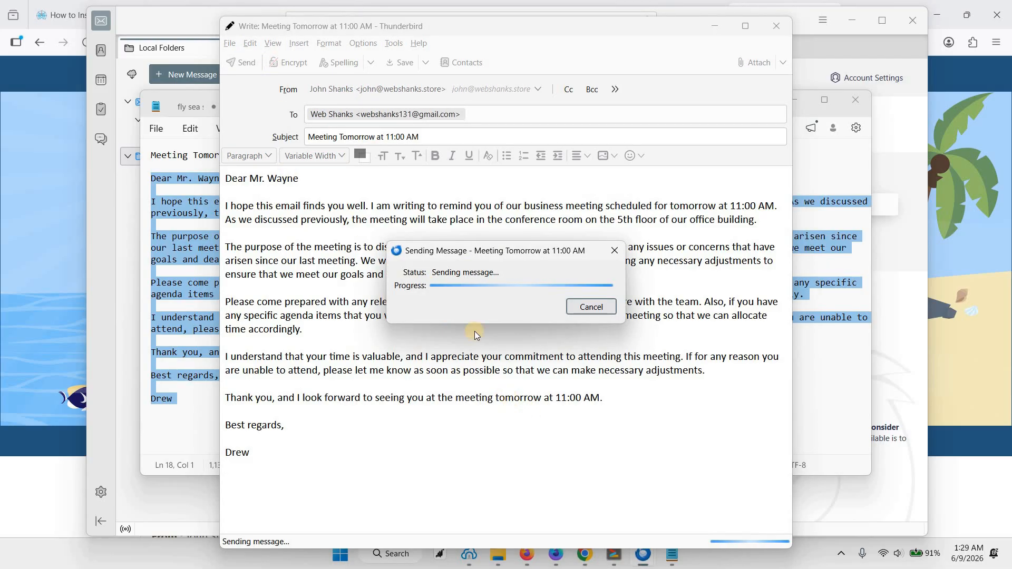
Step: Open Gmail in a new Firefox tab and read the "Meeting Tomorrow at 11:00 AM" message in the Spam folder
key("alt+Tab")
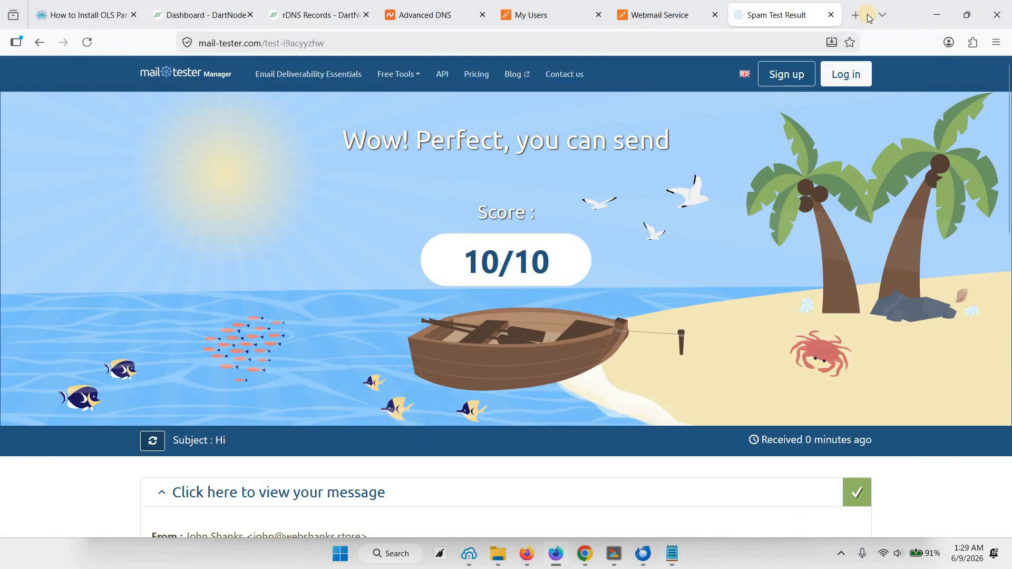
key("ctrl+t")
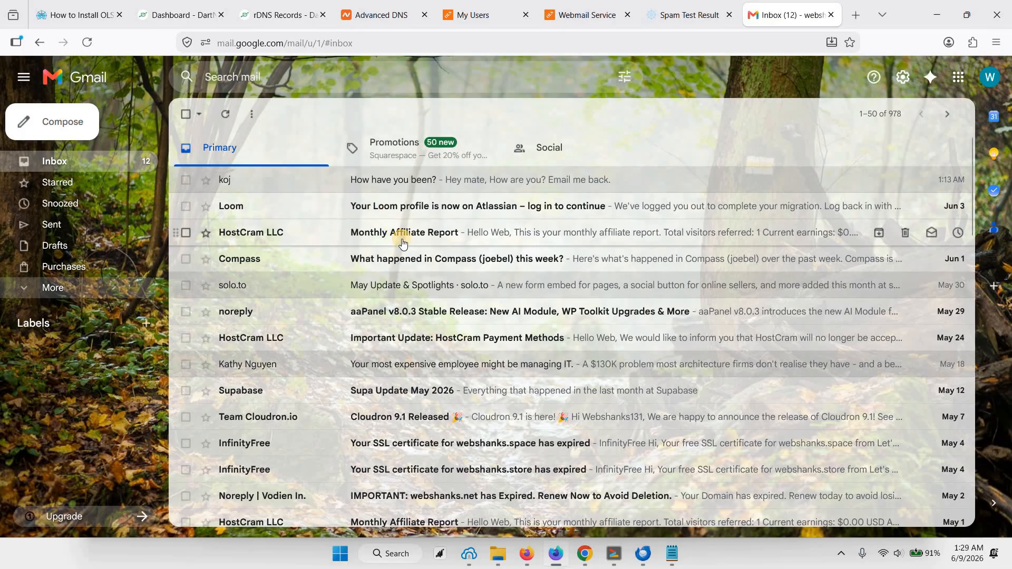
left_click(95, 290)
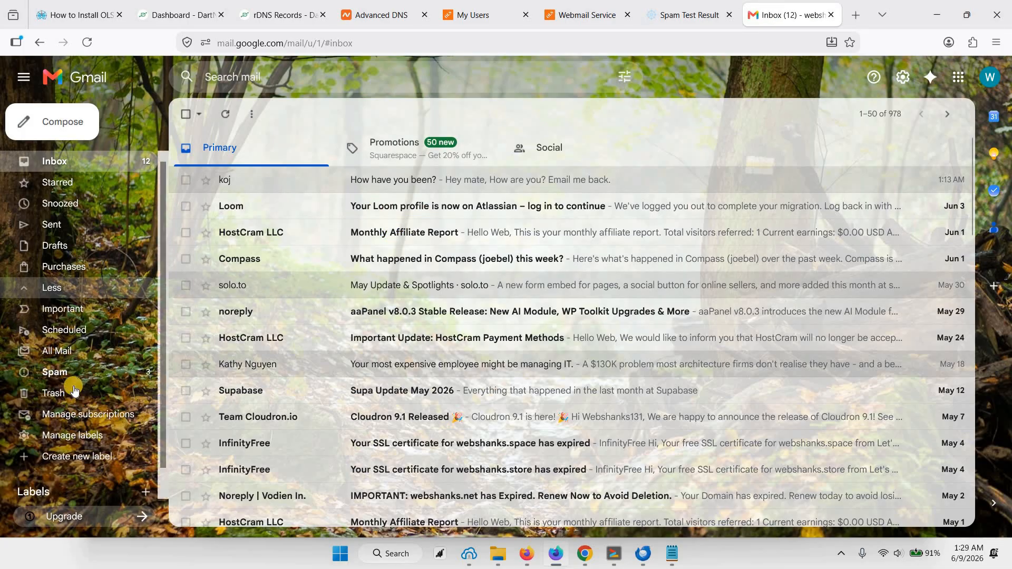
left_click(74, 372)
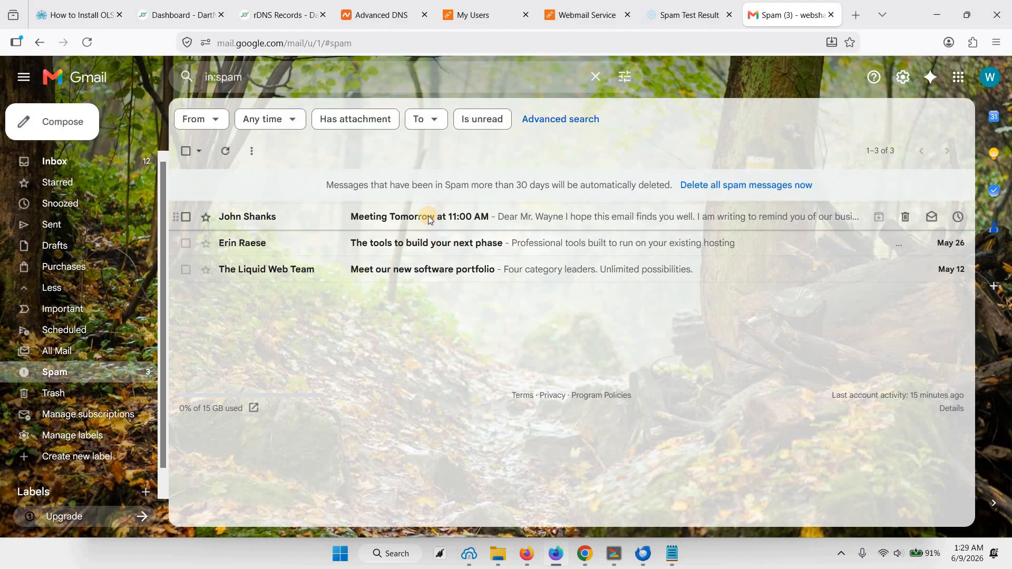
left_click(428, 218)
scroll(360, 323, "down", 3)
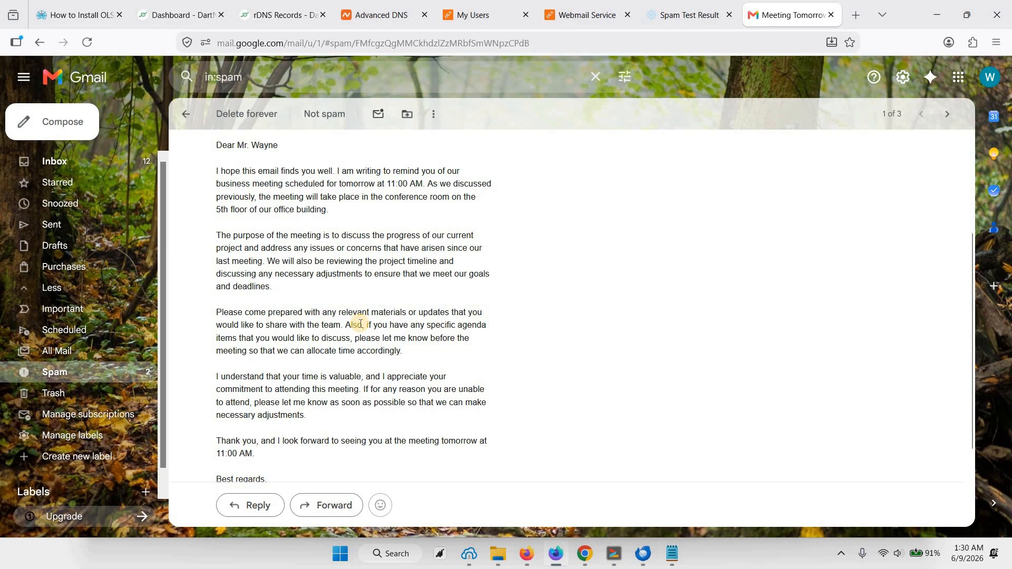
Step: Report the "Meeting Tomorrow at 11:00 AM" message as not spam, and open it from the Inbox with the folder list expanded
scroll(363, 311, "up", 3)
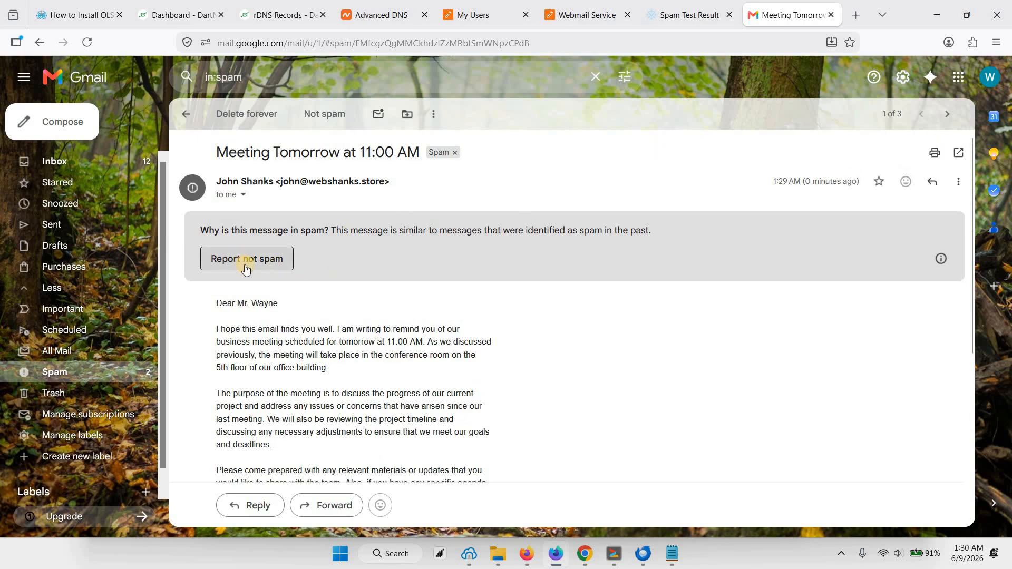
left_click(253, 259)
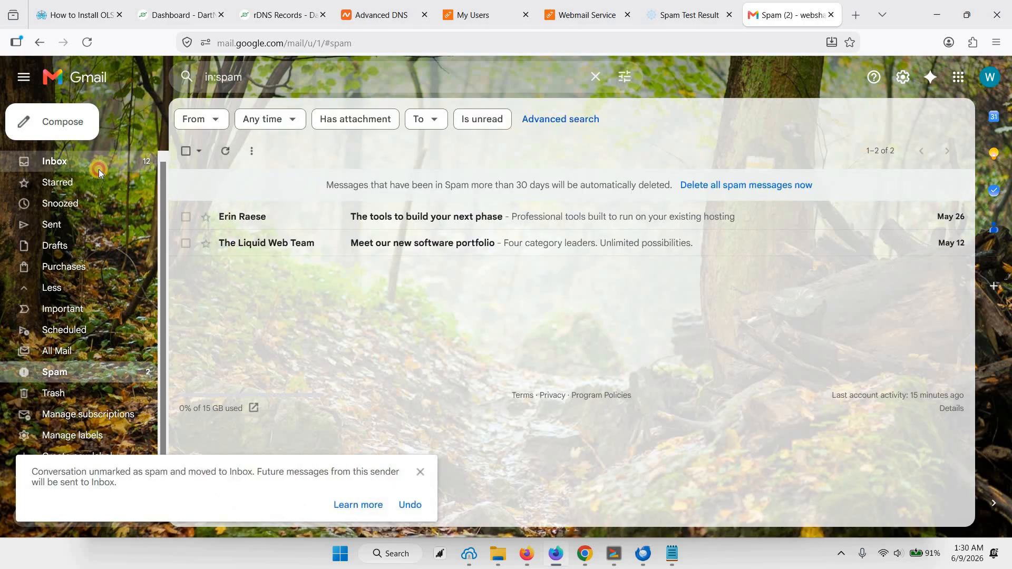
left_click(95, 163)
left_click(419, 180)
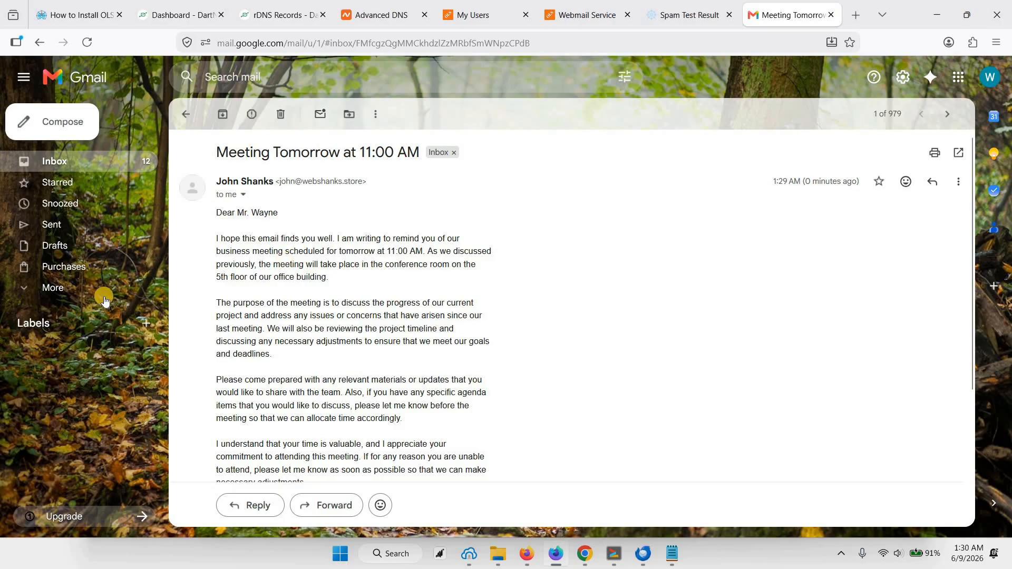
scroll(375, 316, "down", 3)
scroll(406, 314, "up", 3)
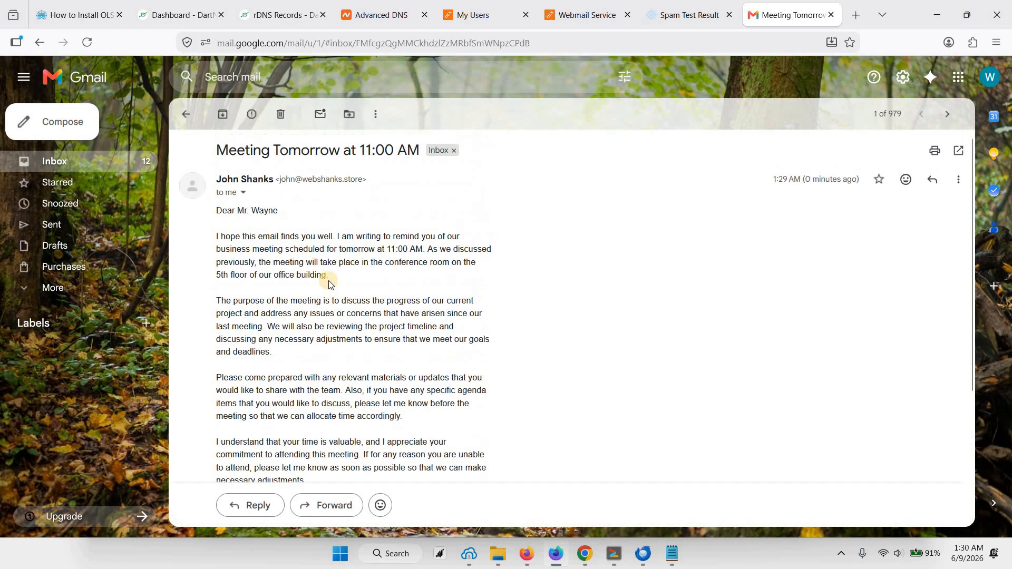
left_click(65, 293)
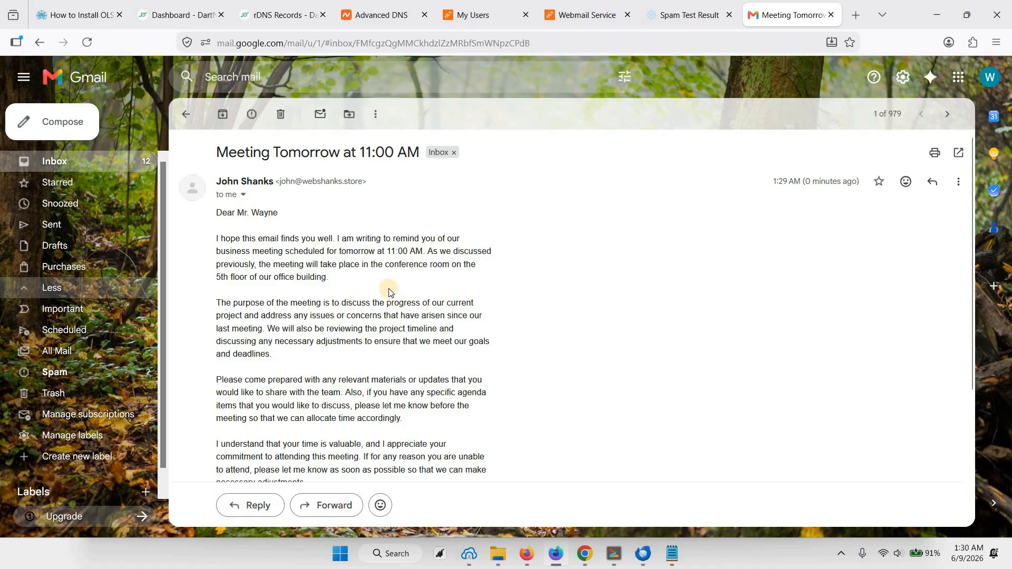
Step: Reply to the "Meeting Tomorrow at 11:00 AM" message with "Great! I'll be there" and send it
scroll(354, 332, "down", 3)
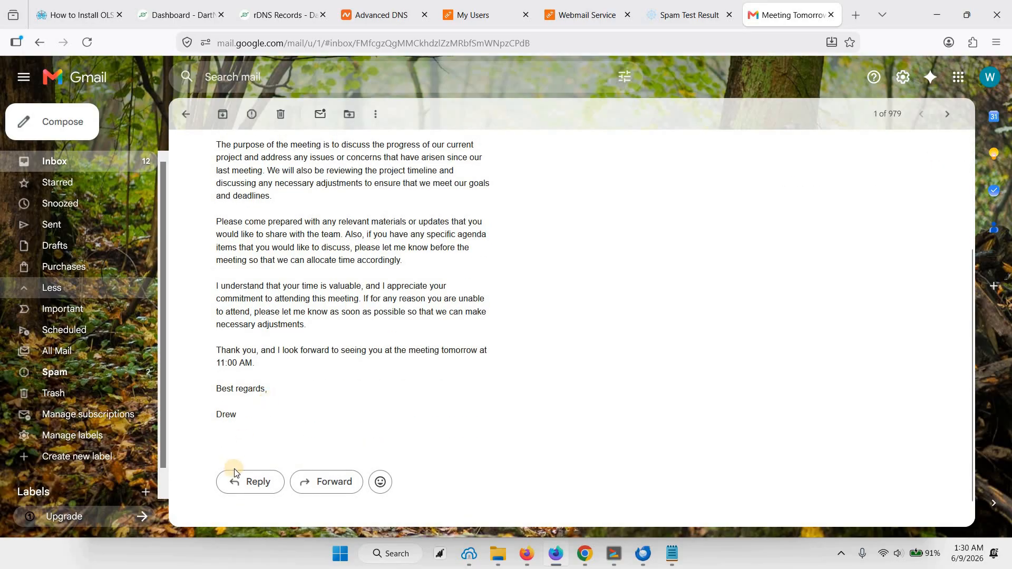
left_click(253, 481)
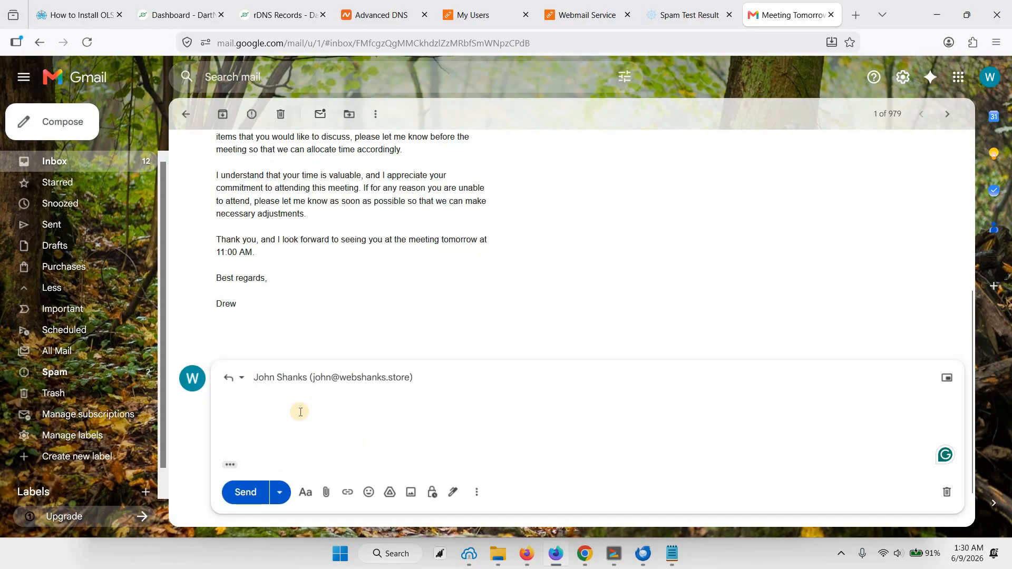
type("Great! I'll")
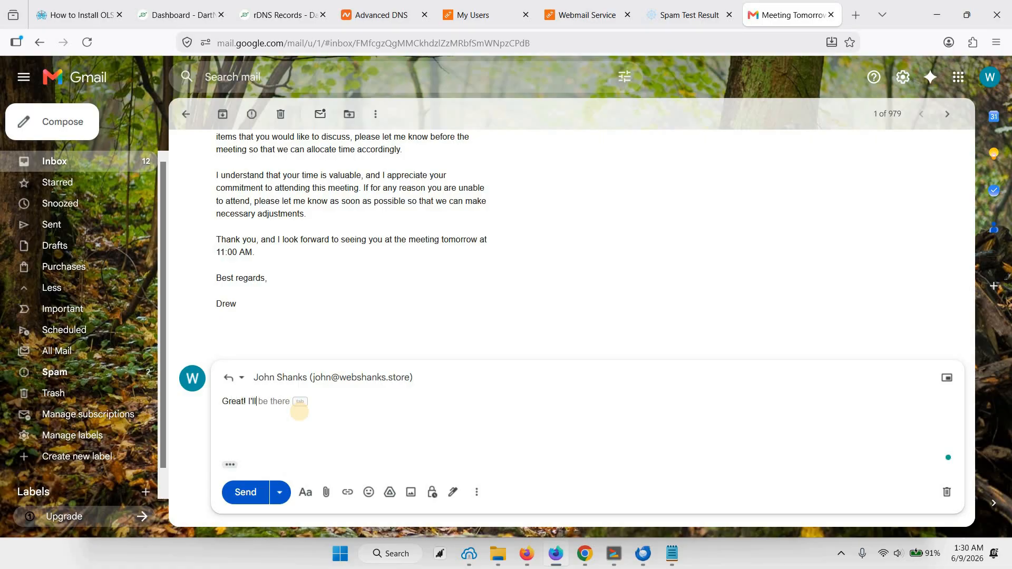
key("Tab")
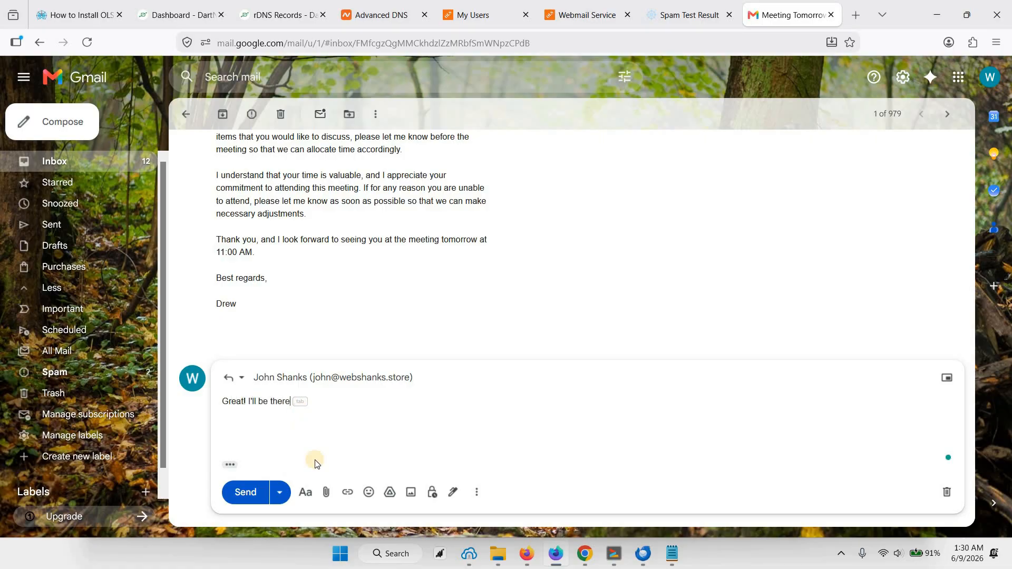
left_click(248, 492)
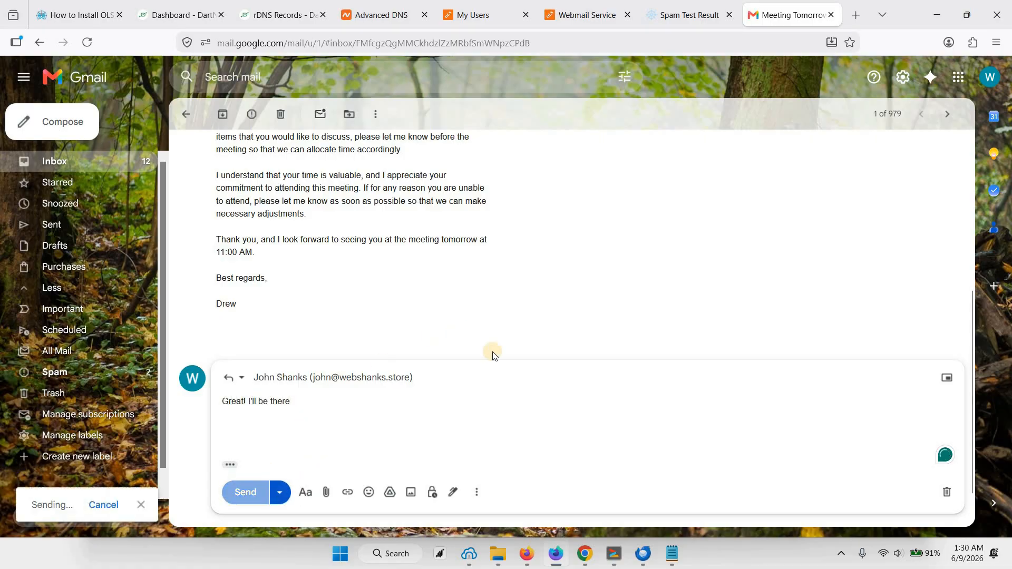
Step: Switch to Thunderbird and read the "Re: Meeting Tomorrow at 11:00 AM" reply in the webshanks.store mailbox's Inbox
left_click(642, 551)
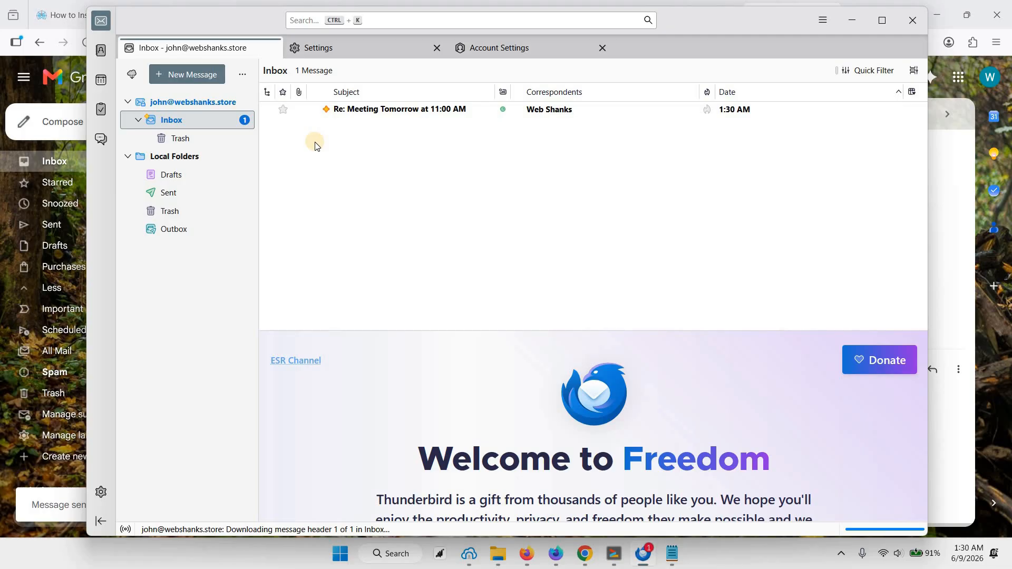
left_click(418, 110)
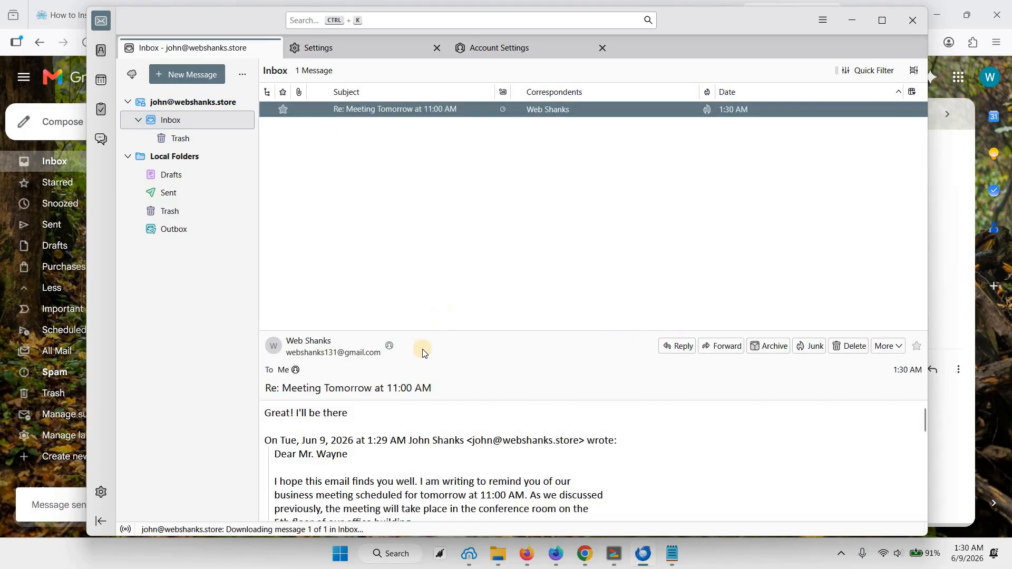
left_click(388, 415)
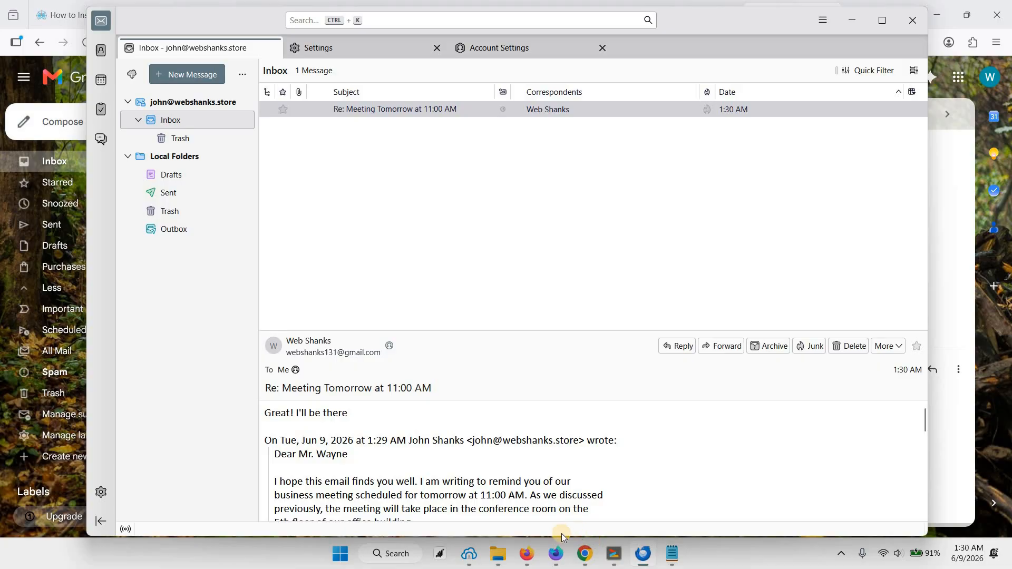
Step: Return to OLS Panel in Firefox and open its Dashboard to review the server resources, statistics and user options
left_click(549, 565)
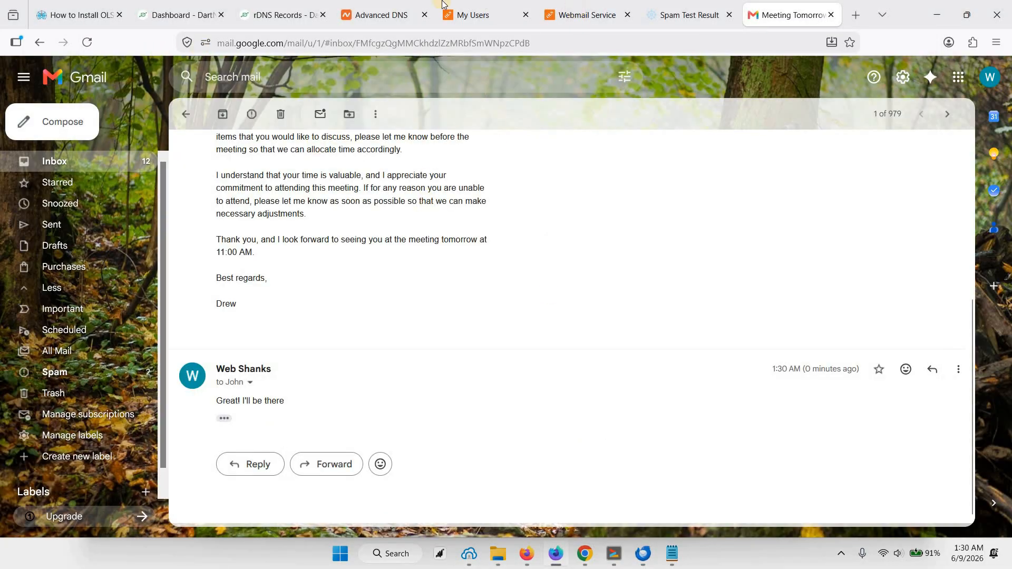
left_click(381, 6)
left_click(446, 6)
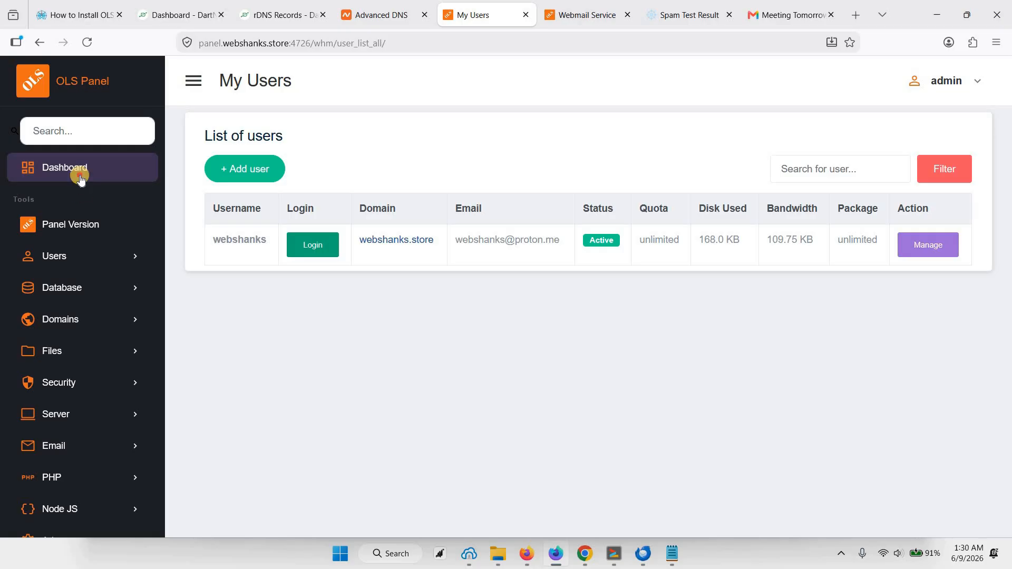
left_click(276, 178)
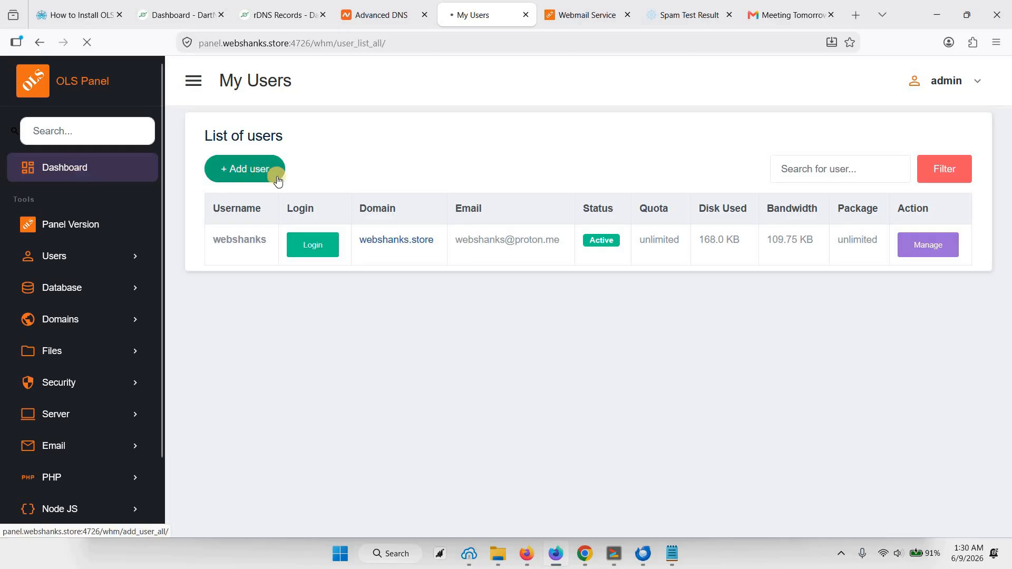
scroll(366, 337, "down", 2)
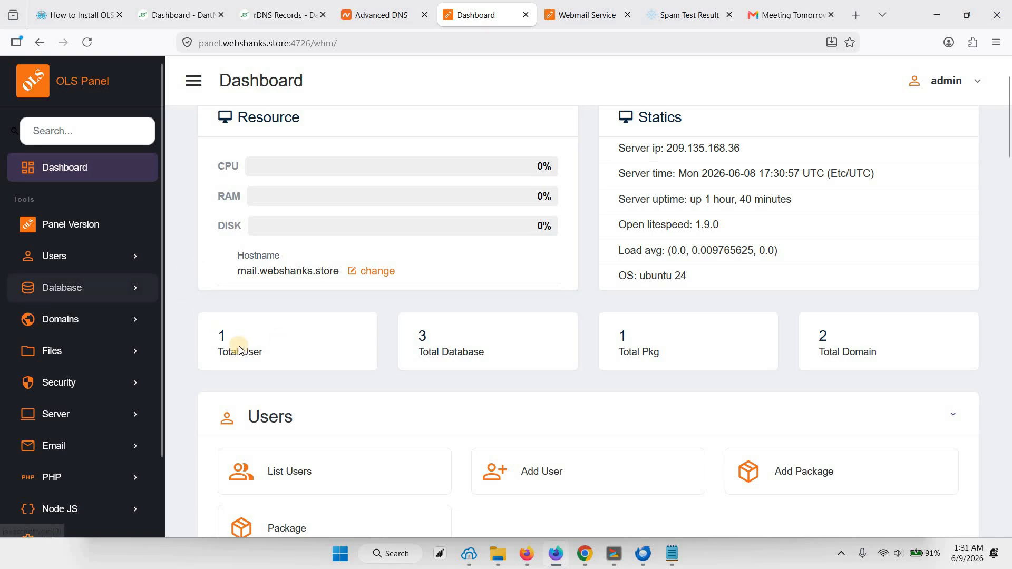
scroll(259, 337, "up", 2)
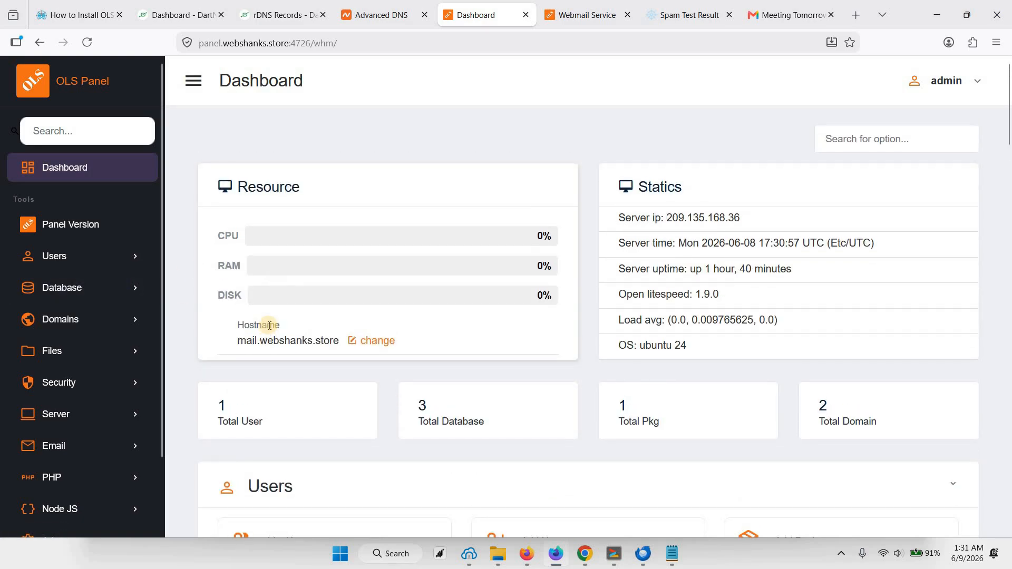
scroll(269, 329, "down", 2)
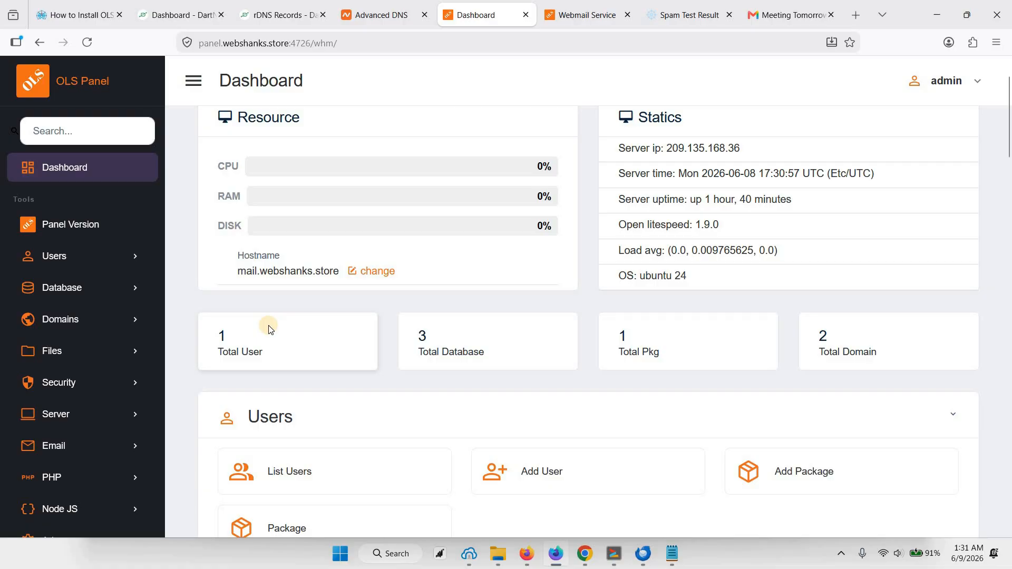